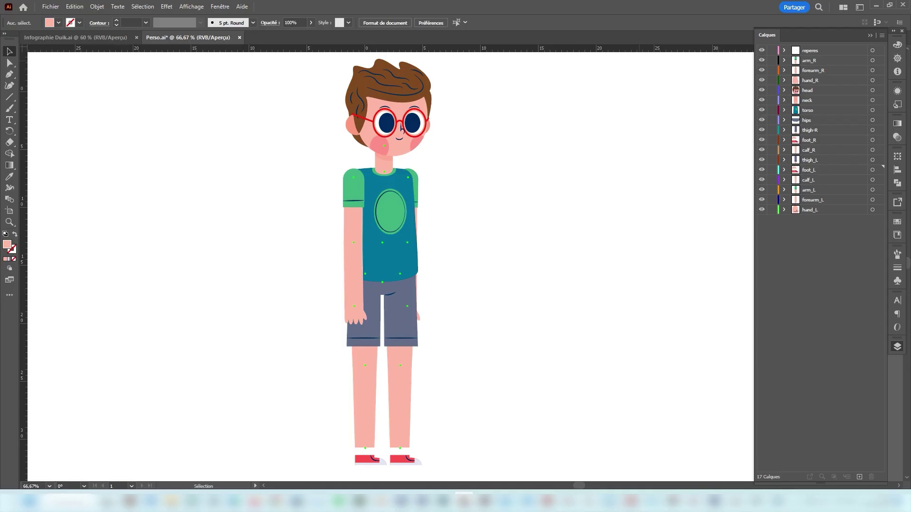
Review the English body-part names and rigging steps in Infographie Duik.ai, and return to Perso.ai.
click(94, 38)
key(space)
drag(532, 166, 469, 153)
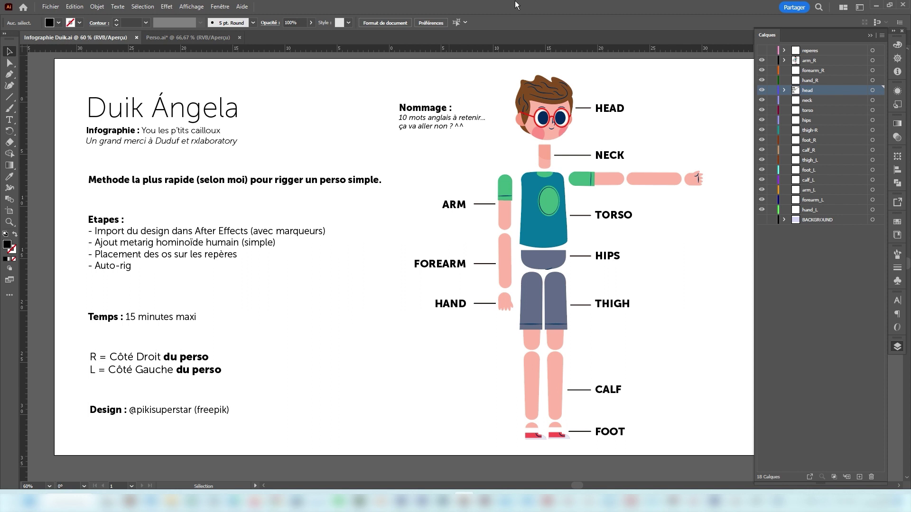
click(161, 34)
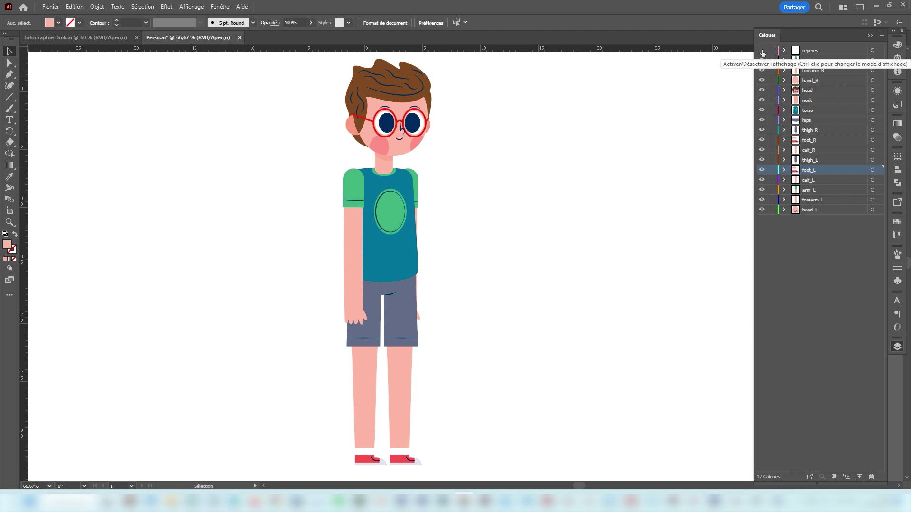
Lock the layers from reperes to forearm_L, leaving only the head layer among them editable.
key(ctrl+plus)
key(ctrl+plus)
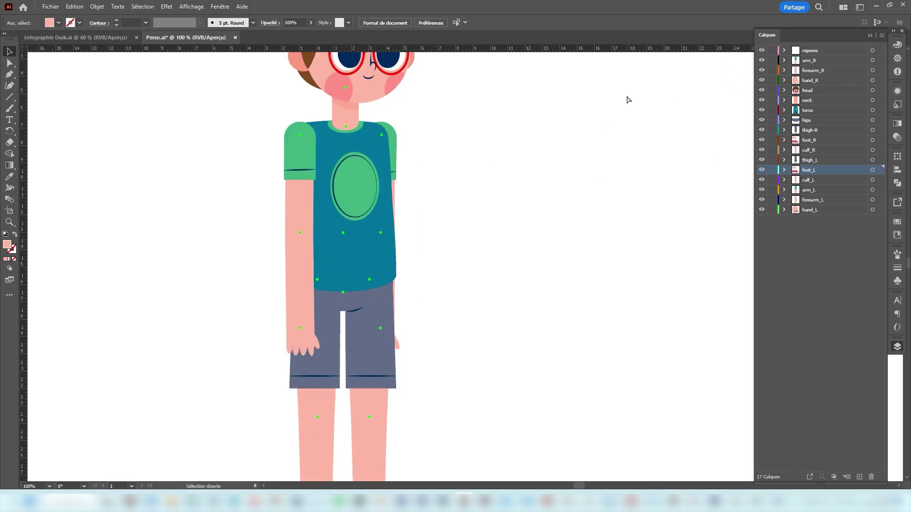
drag(519, 113, 639, 323)
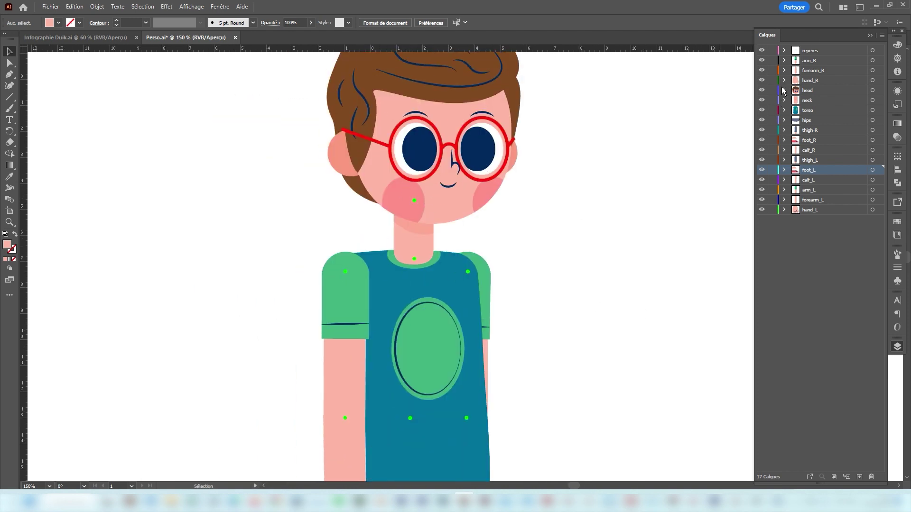
drag(772, 100, 773, 201)
drag(771, 51, 771, 91)
click(772, 91)
Try rotating the whole head artwork counterclockwise around the green marker near the chin, and undo the rotation.
scroll(290, 145, up, 5)
drag(300, 126, 599, 332)
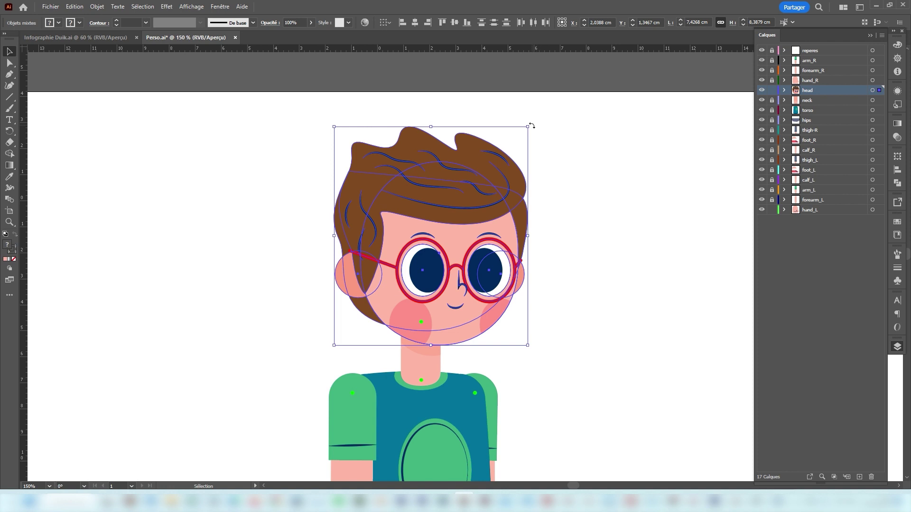
click(9, 131)
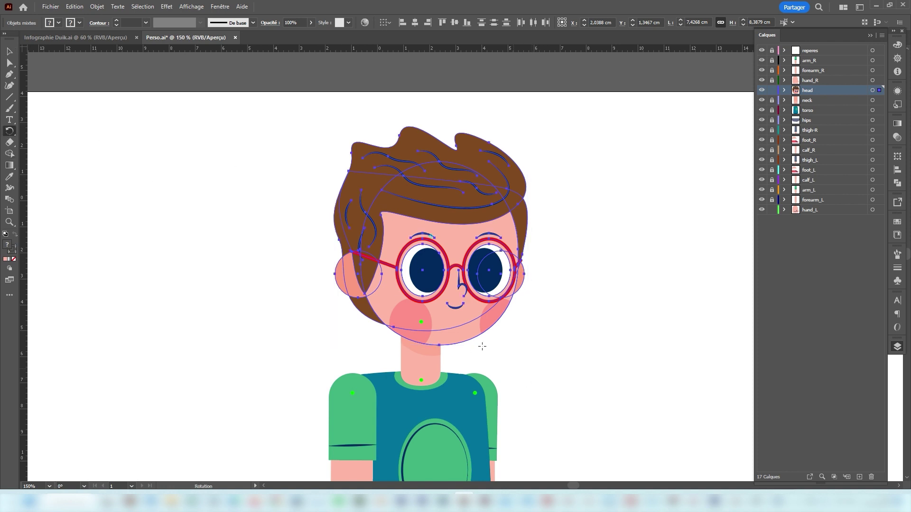
click(421, 322)
drag(563, 181, 536, 169)
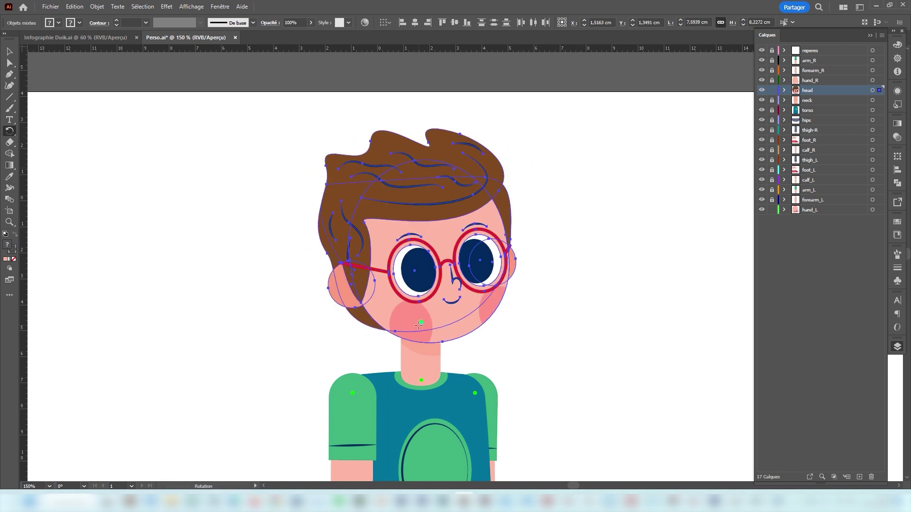
key(ctrl+z)
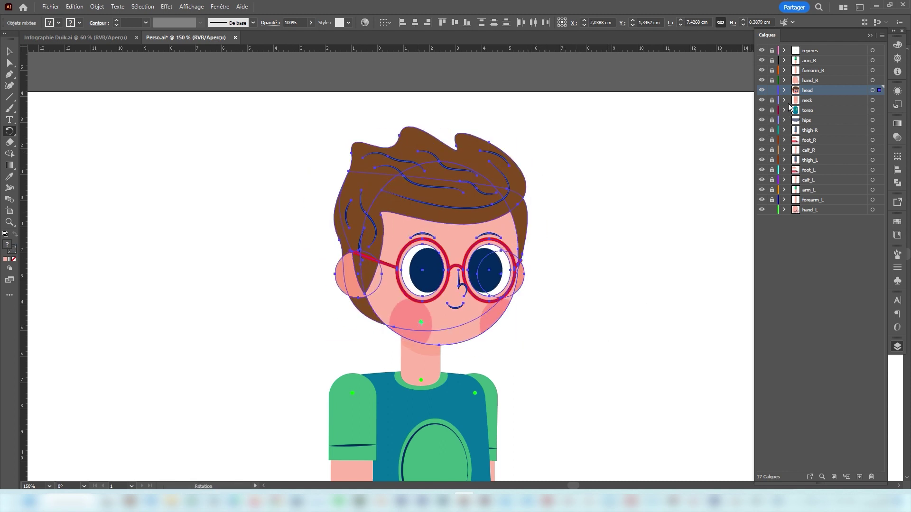
Examine the green joint markers on the torso, arms and legs, comparing them with the naming infographic.
drag(314, 393, 336, 161)
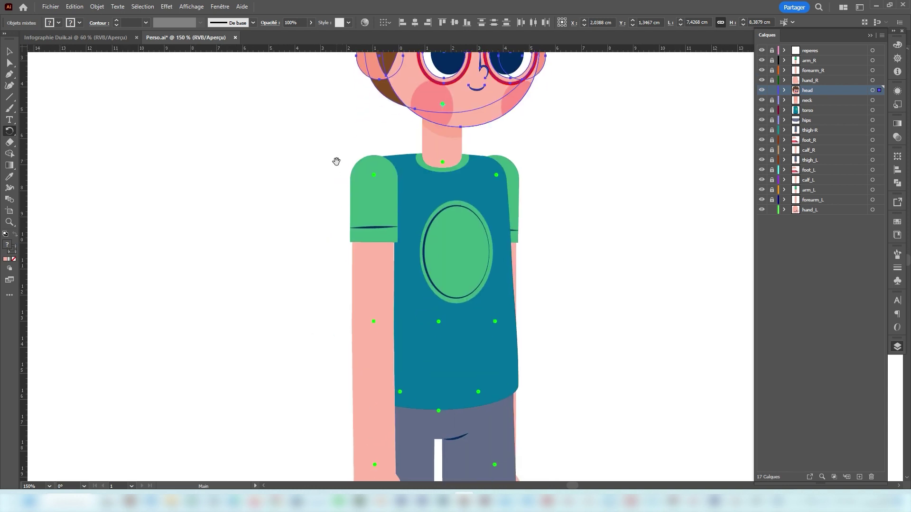
click(62, 37)
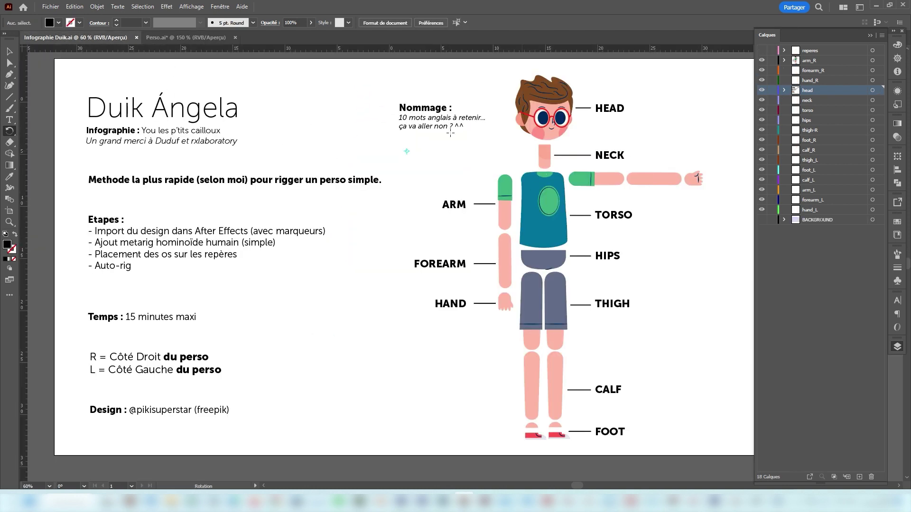
click(194, 40)
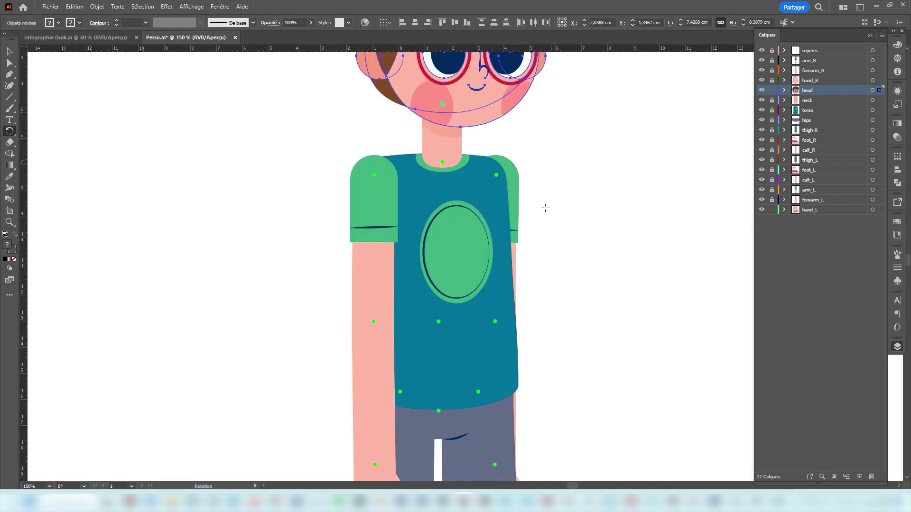
drag(459, 357, 513, 89)
drag(508, 348, 494, 190)
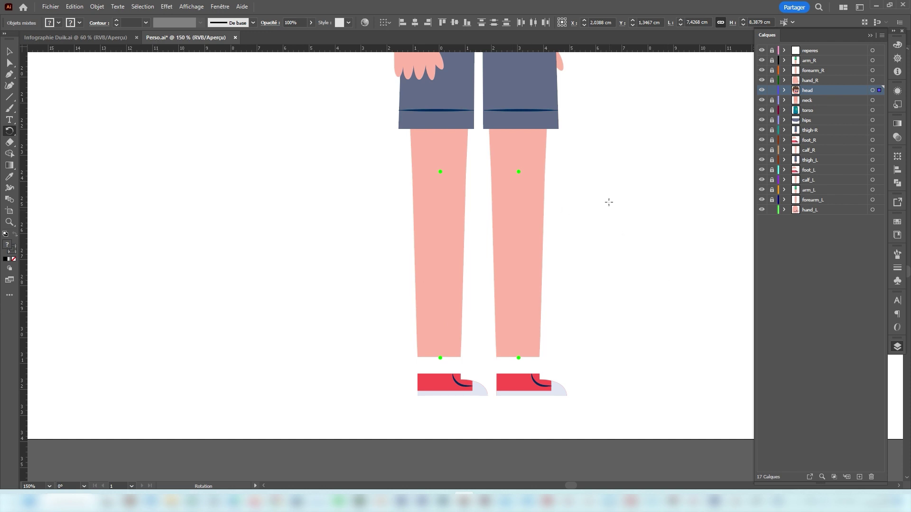
Unlock all the locked layers of the character and save Perso.ai.
drag(772, 55, 773, 245)
drag(621, 269, 512, 471)
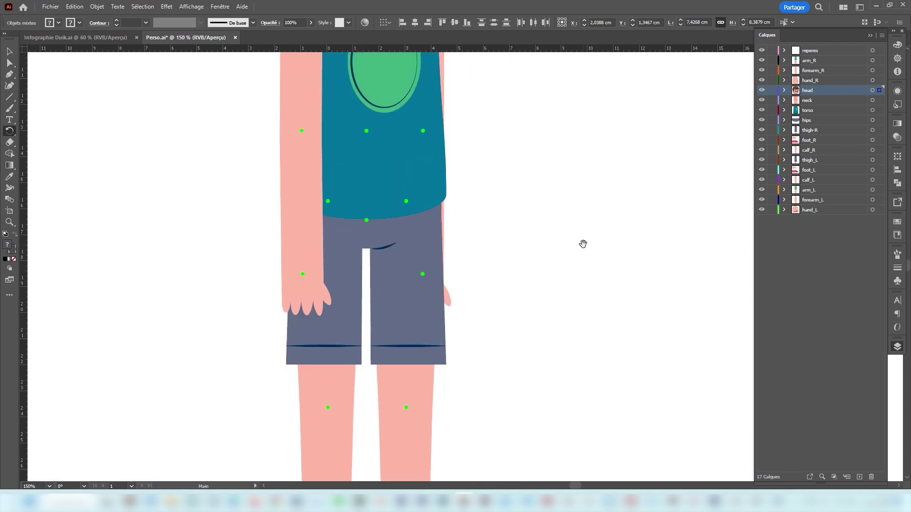
drag(581, 251, 549, 417)
key(ctrl+s)
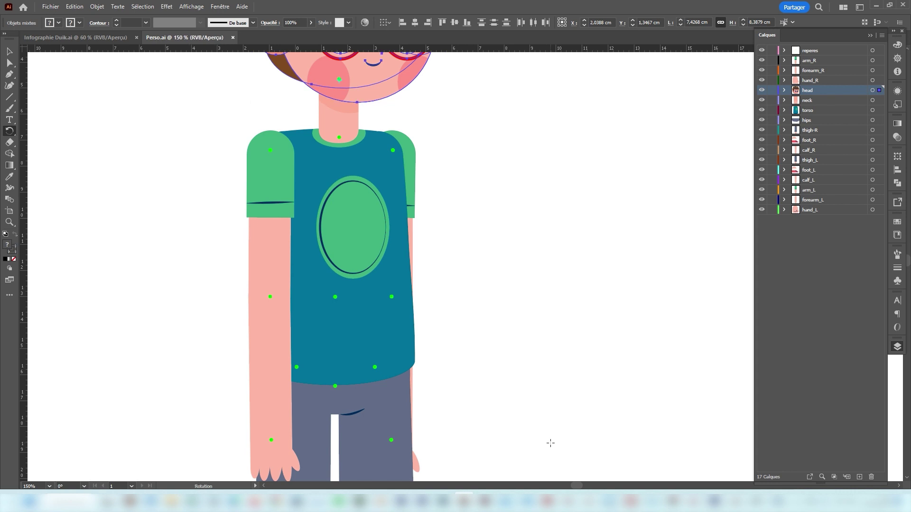
Switch to After Effects and create a new empty project.
click(403, 502)
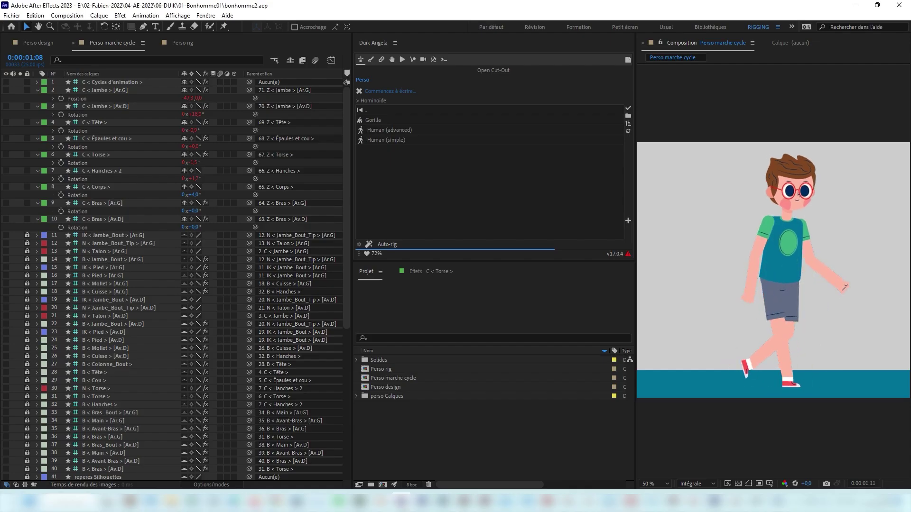
click(12, 15)
mouse_move(19, 28)
click(277, 30)
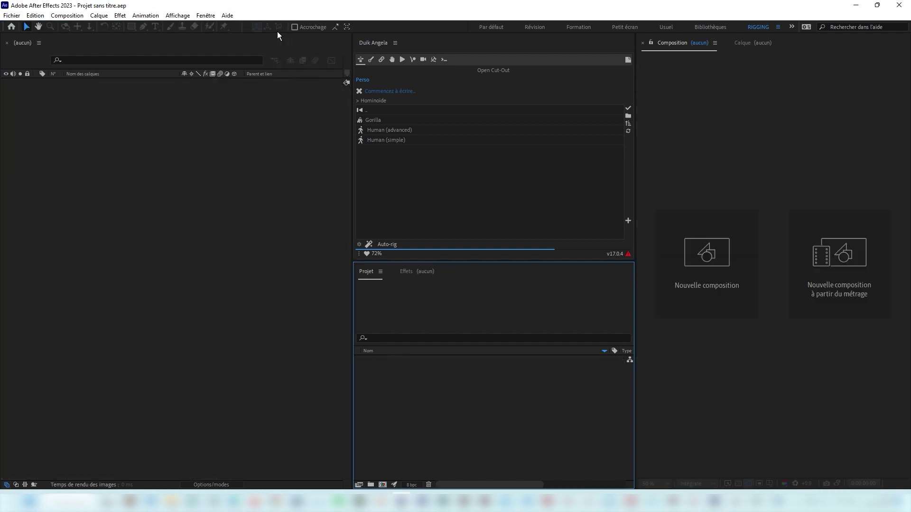
Create a 1920x1080 composition at 25 fps lasting 10 seconds, and widen the composition viewer.
click(696, 253)
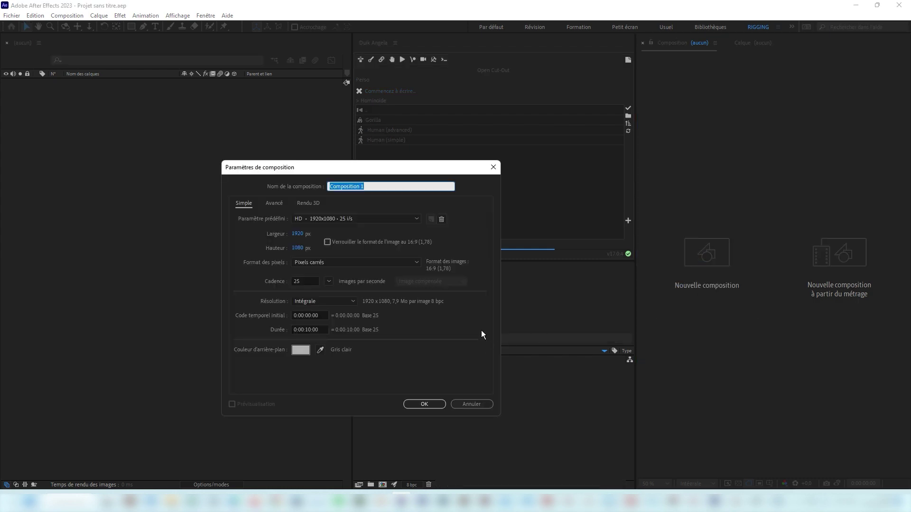
click(423, 404)
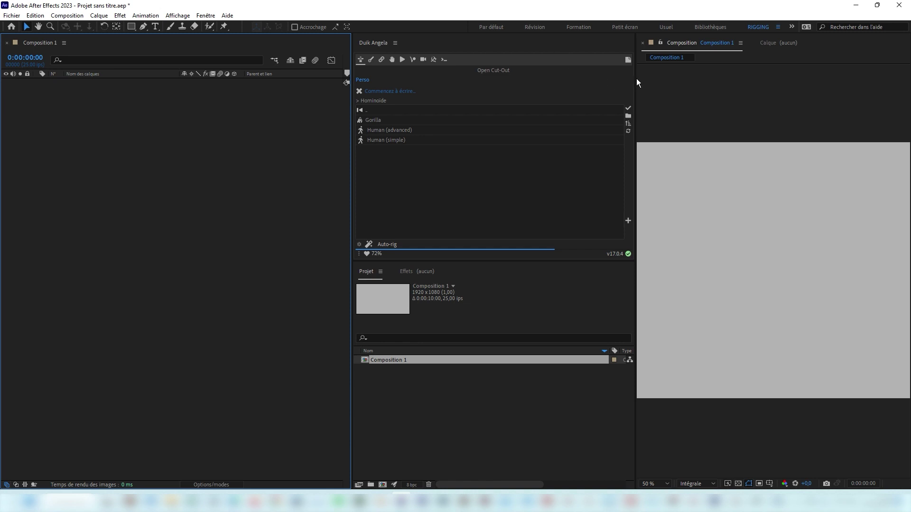
drag(636, 78, 529, 96)
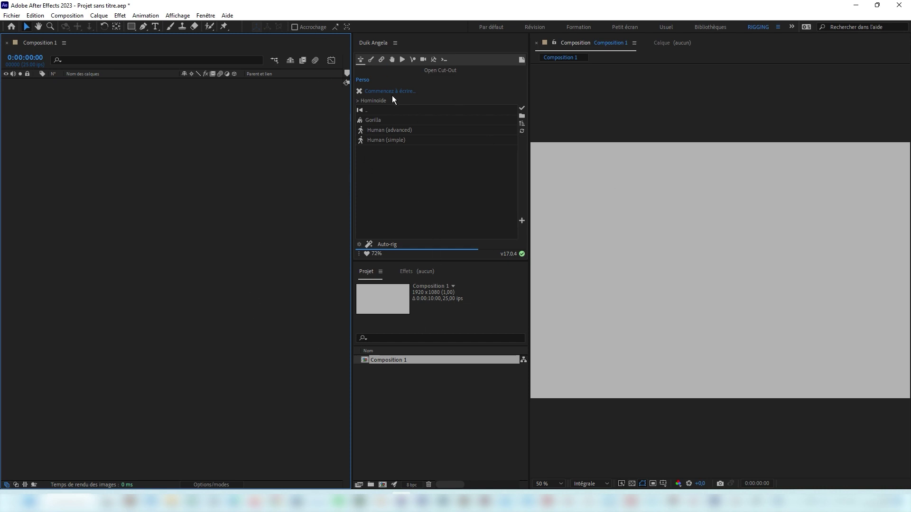
Add Duik's Human (simple) hominoid armature to the composition.
click(362, 61)
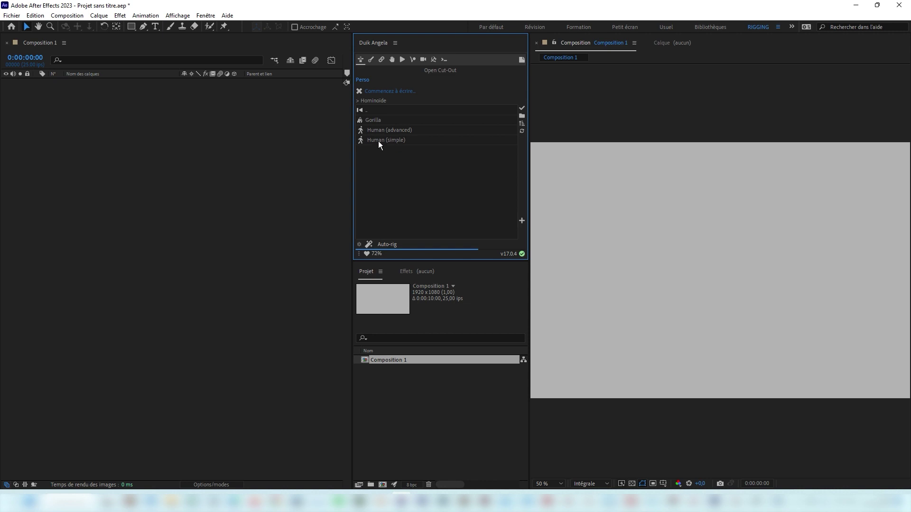
click(378, 140)
double_click(377, 141)
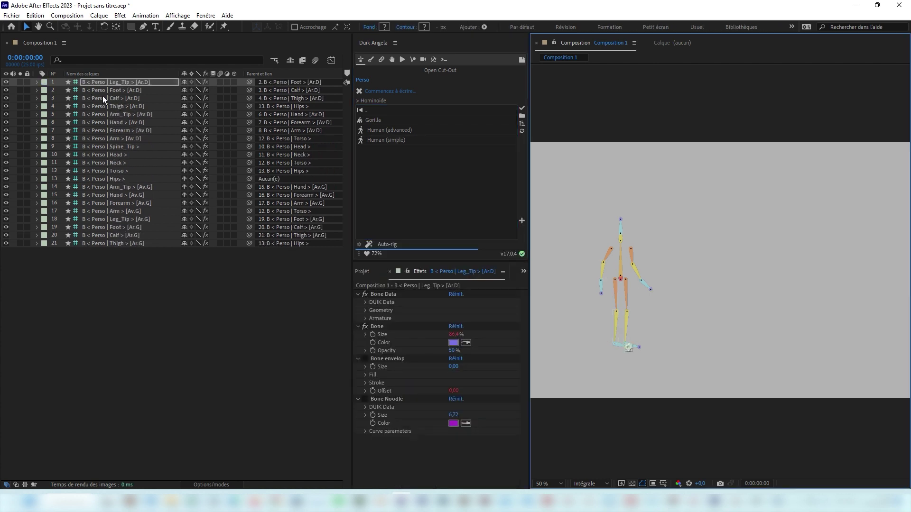
Try raising the Av.D forearm by moving its hand bone outward, and undo the move.
click(117, 243)
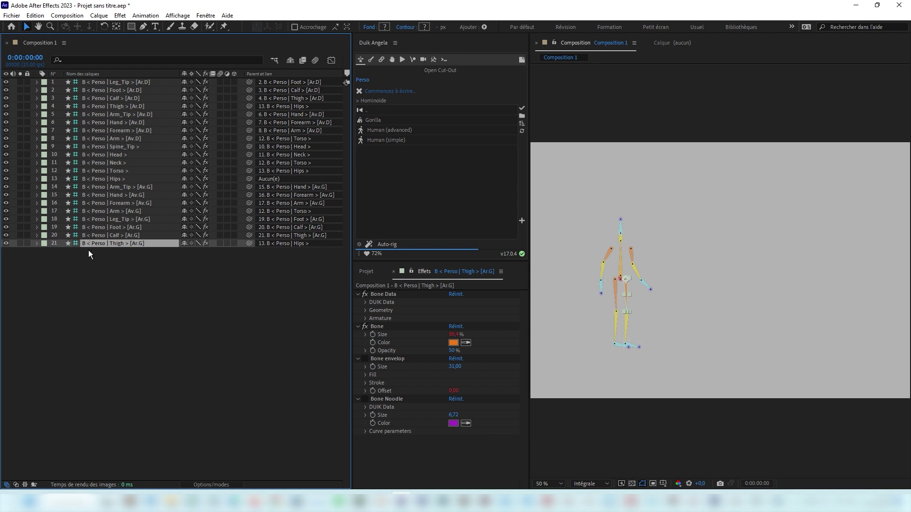
click(663, 209)
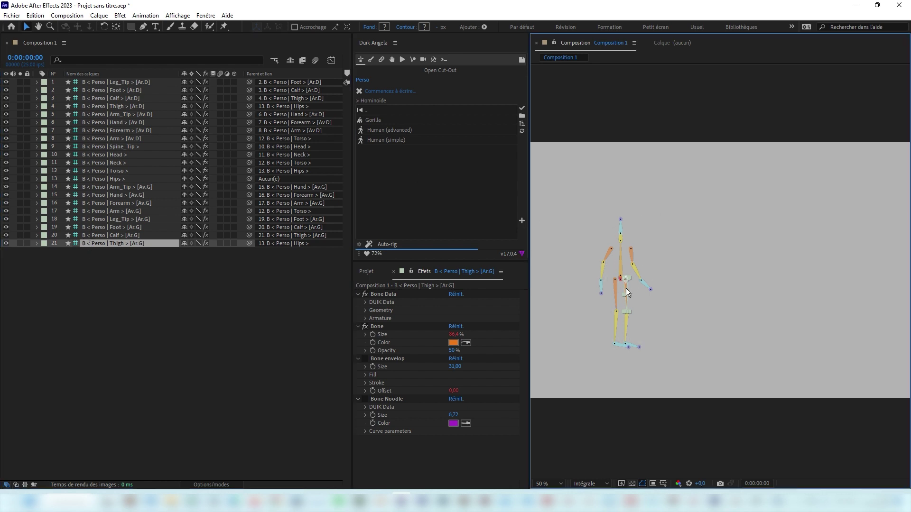
key(slash)
key(h)
drag(618, 287, 760, 216)
key(v)
click(621, 228)
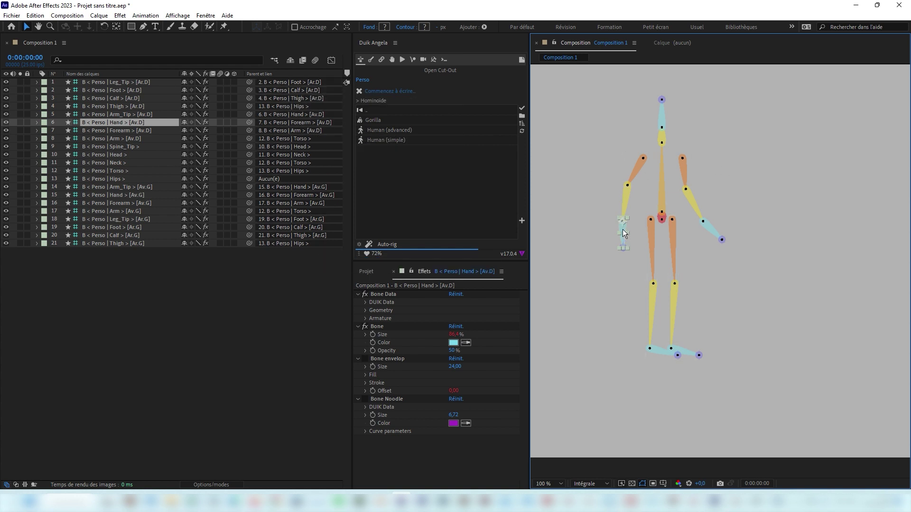
drag(623, 230, 599, 196)
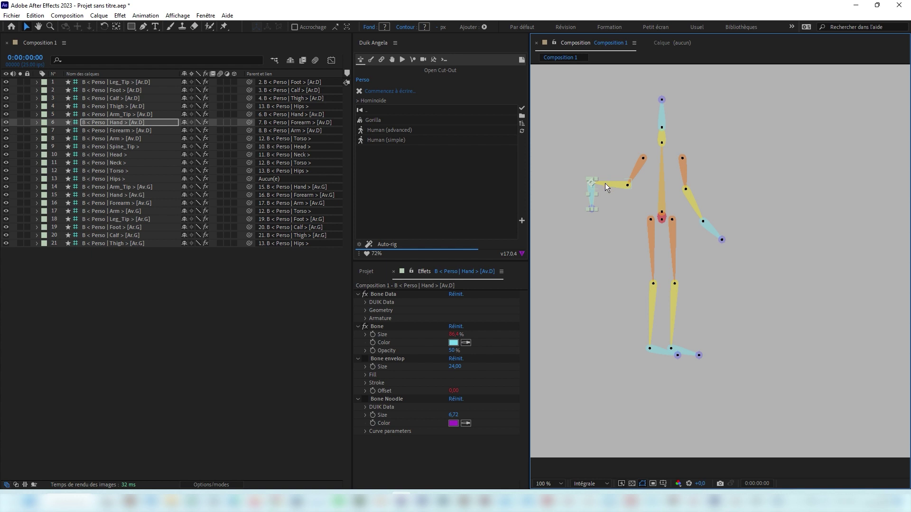
key(ctrl+z)
key(ctrl+z)
key(ctrl+z)
key(ctrl+z)
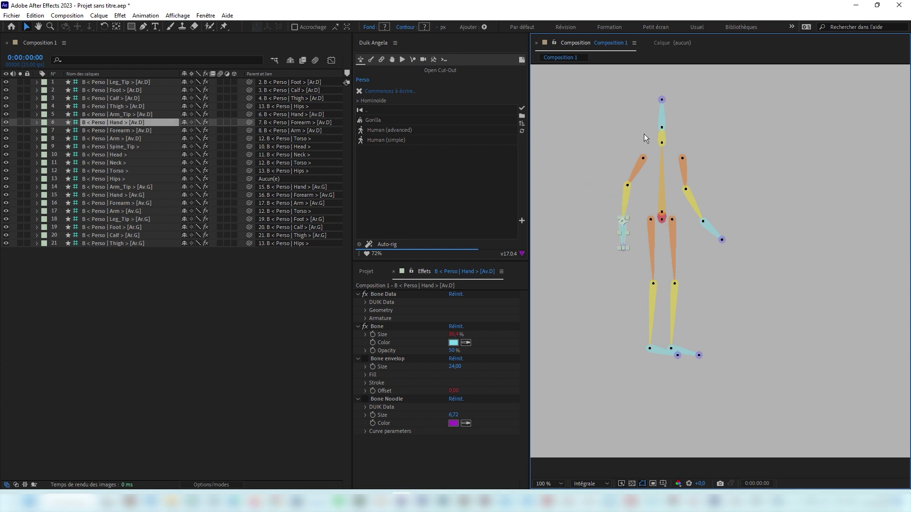
Inspect the Thigh, Calf, Foot and Leg_Tip bones of the Ar.G leg one by one.
click(116, 245)
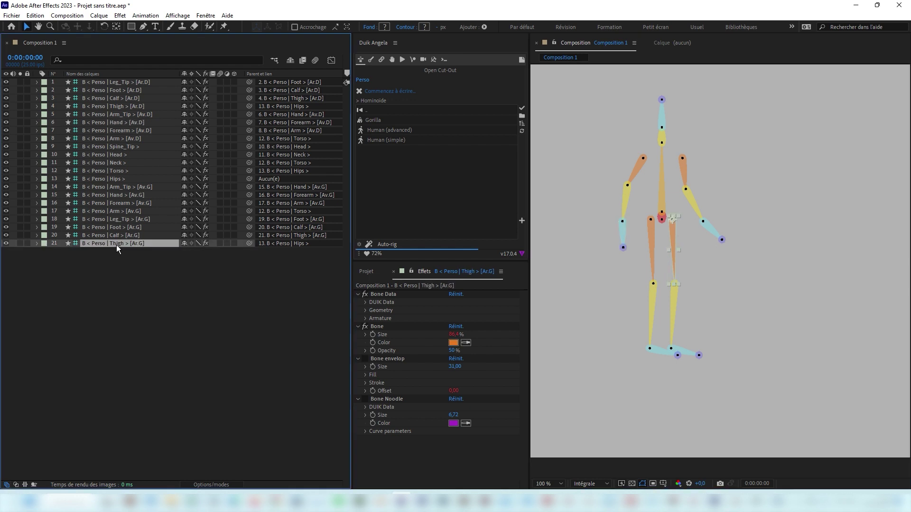
click(116, 235)
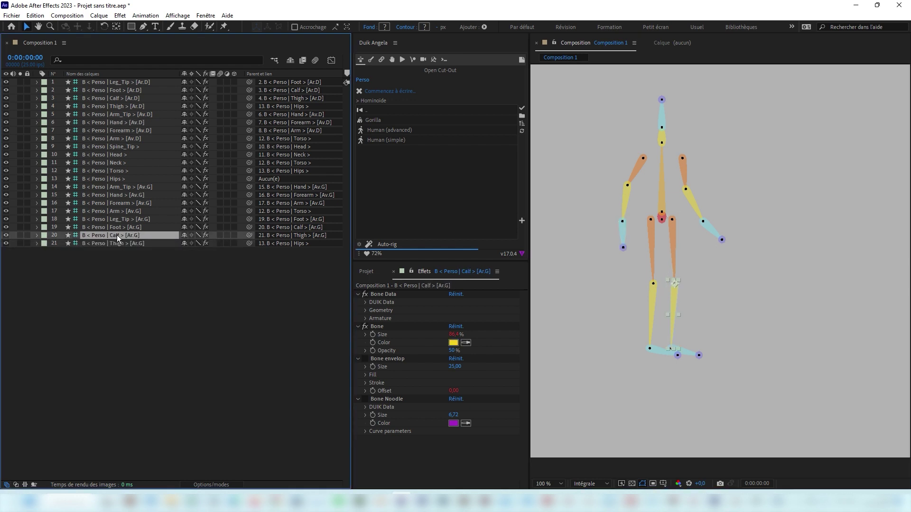
click(116, 227)
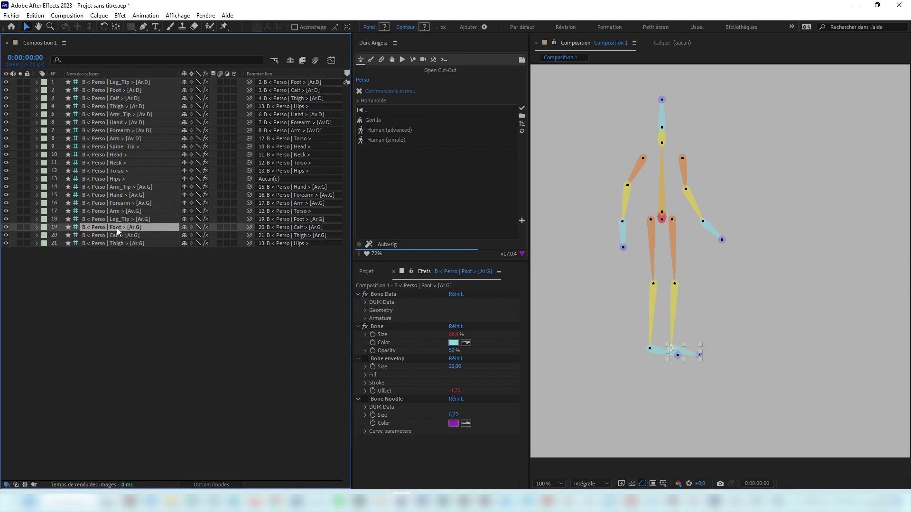
click(124, 218)
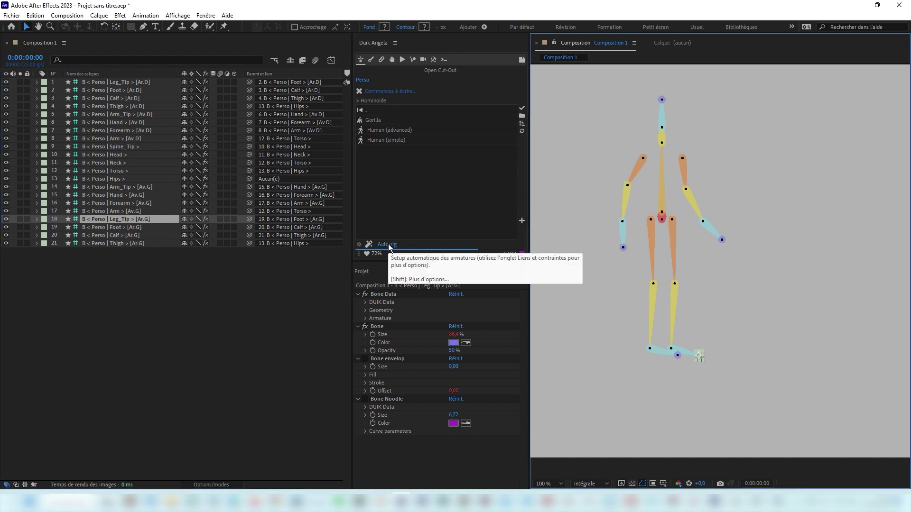
Select all the armature's bone layers and apply Duik's Auto-rig to them.
click(122, 244)
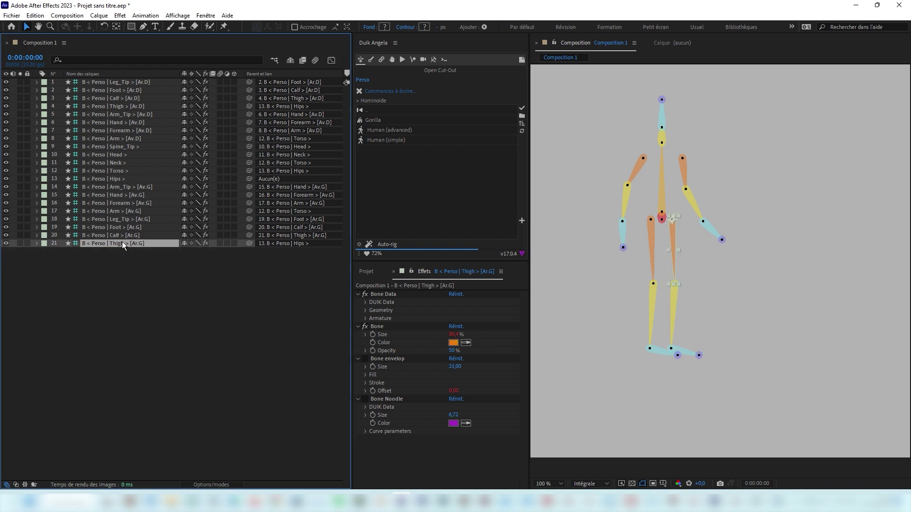
key(ctrl+a)
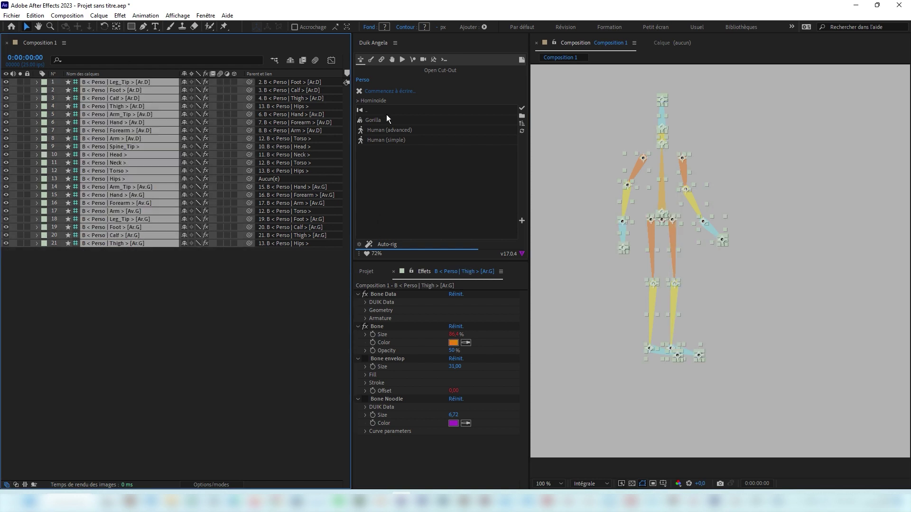
click(385, 245)
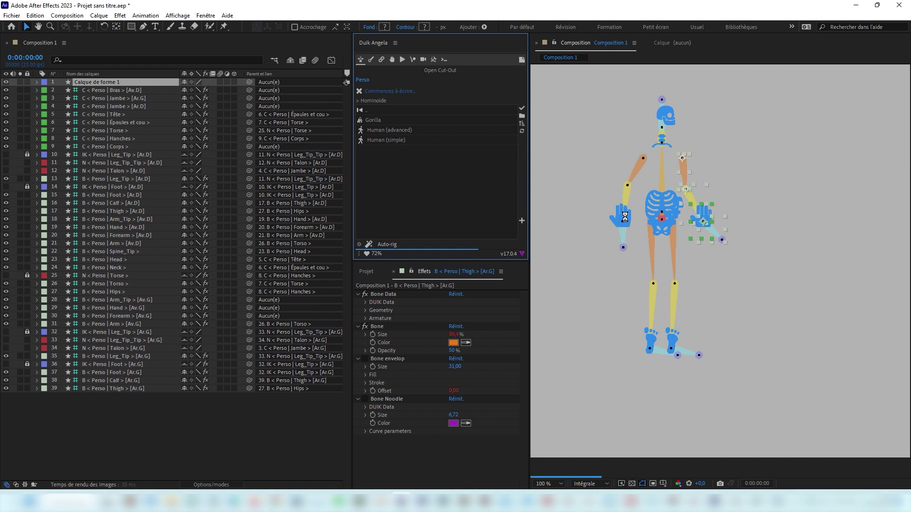
Move the Av.D arm's hand controller outward and up, and expand its icon settings.
click(625, 219)
drag(625, 219, 592, 203)
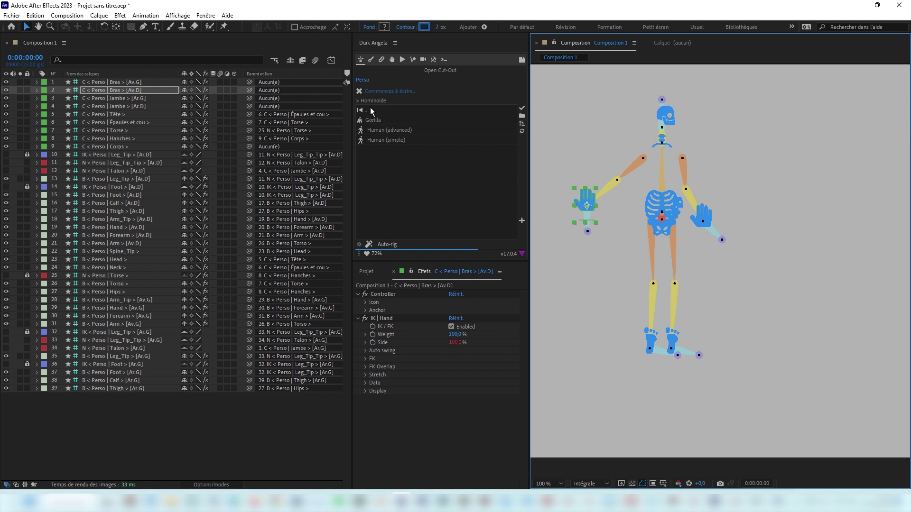
click(365, 303)
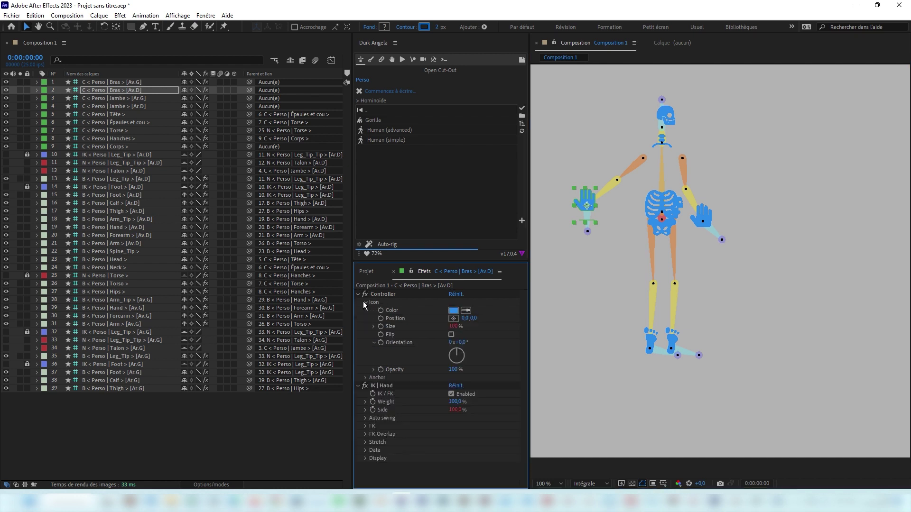
Colour the Av.D hand controller's icon magenta, offset its position to -56,0 and rotate its orientation to -173°.
click(451, 311)
drag(673, 295, 671, 287)
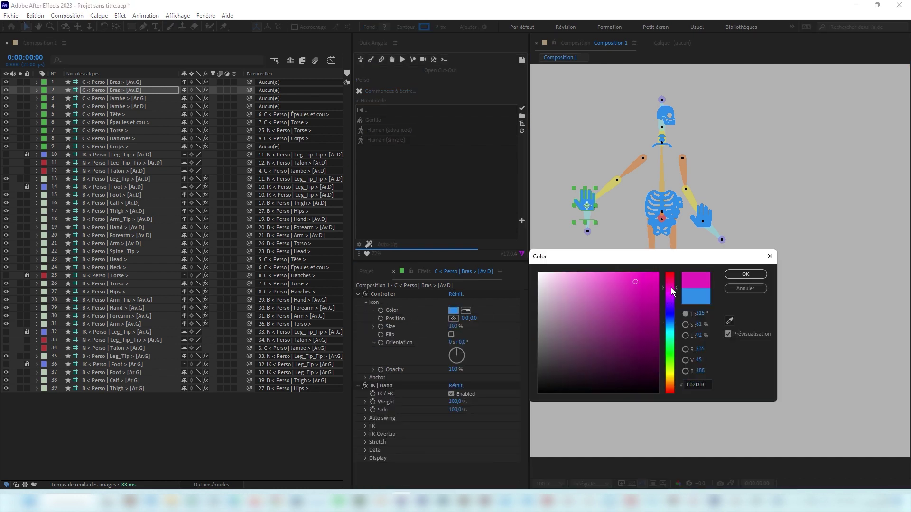
click(739, 274)
drag(465, 319, 403, 368)
Raise the Av.D and Av.G hand controllers, and inspect the Épaules et cou, Torse and Hanches controllers.
drag(561, 201, 564, 181)
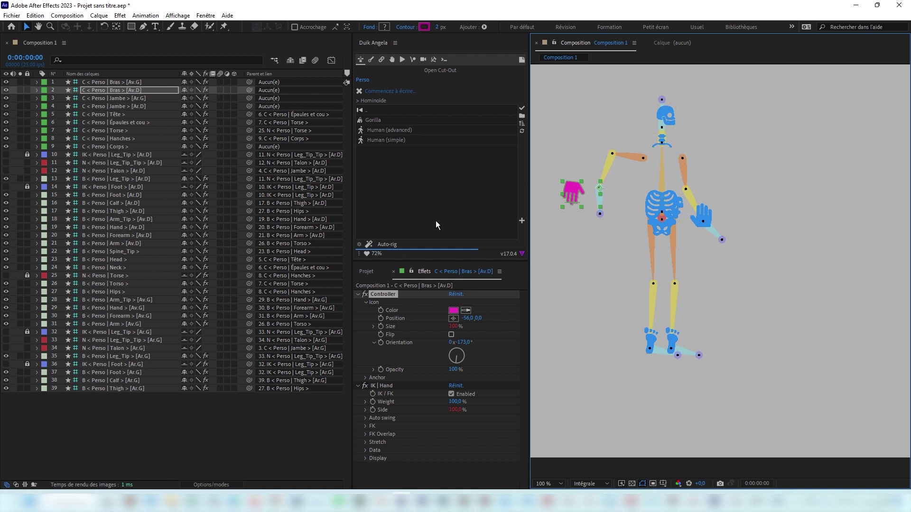
drag(702, 223, 707, 176)
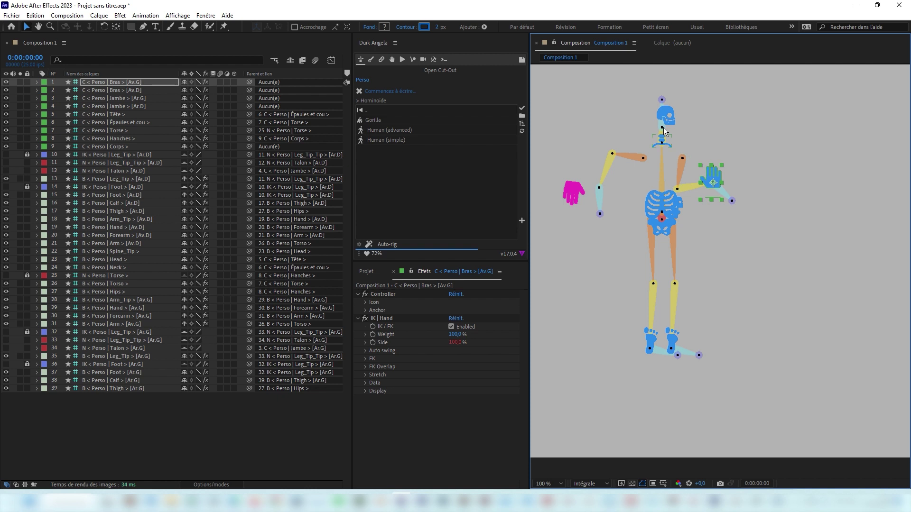
click(660, 140)
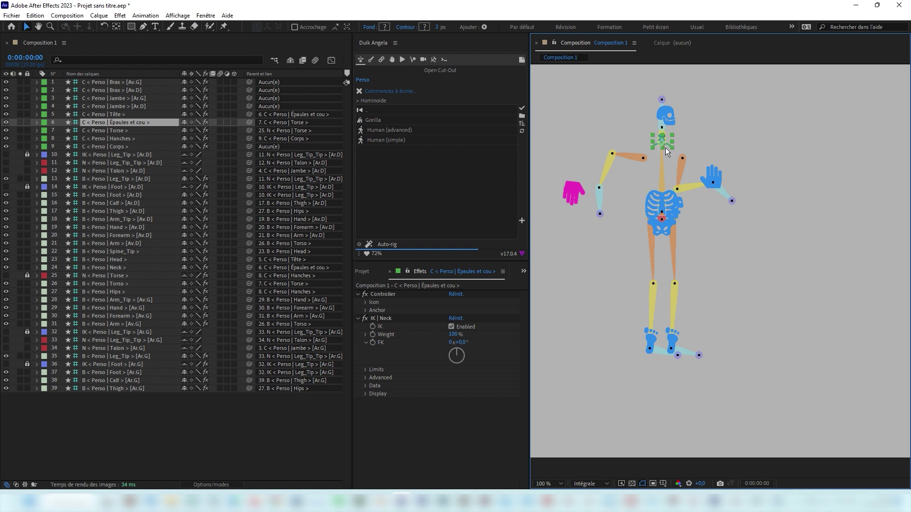
click(663, 212)
click(662, 227)
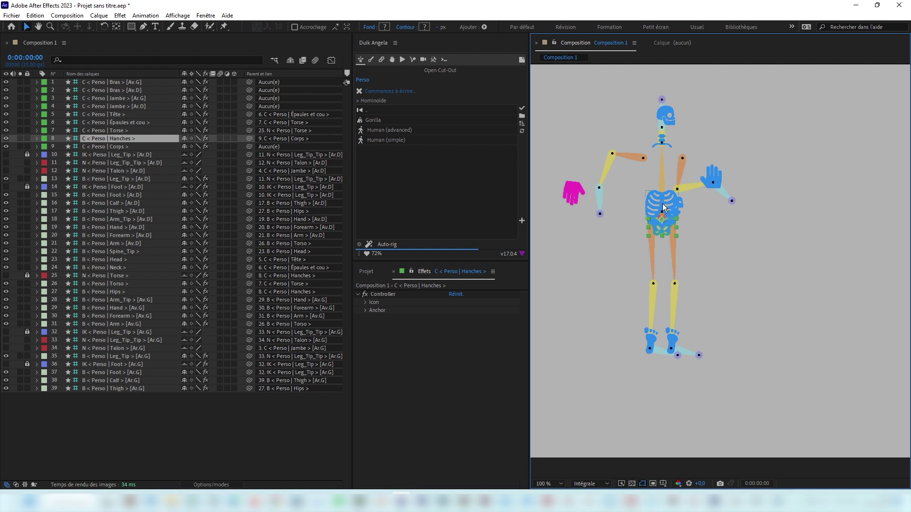
Offset the Corps controller's icon position to 80,0 so it sits beside the armature.
click(682, 203)
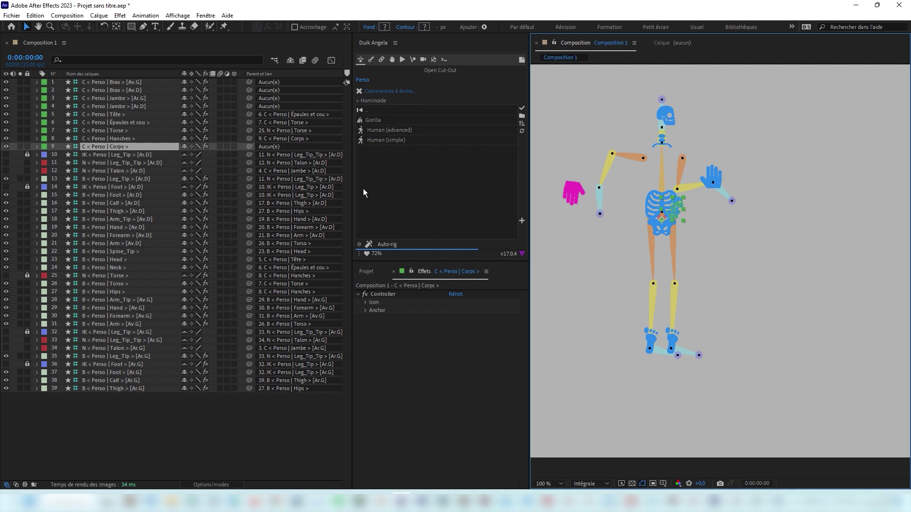
click(366, 302)
drag(460, 314, 501, 328)
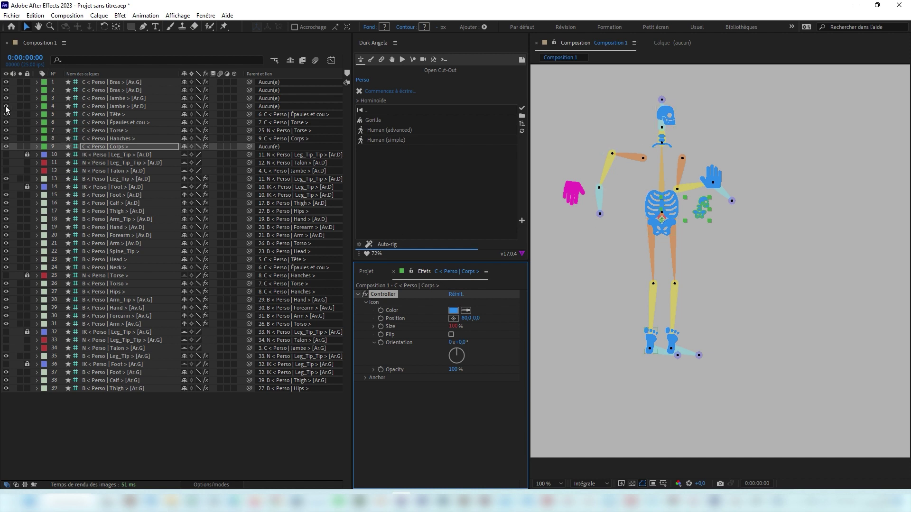
Hide the Torse, Hanches and Épaules et cou controller layers.
click(6, 129)
click(6, 138)
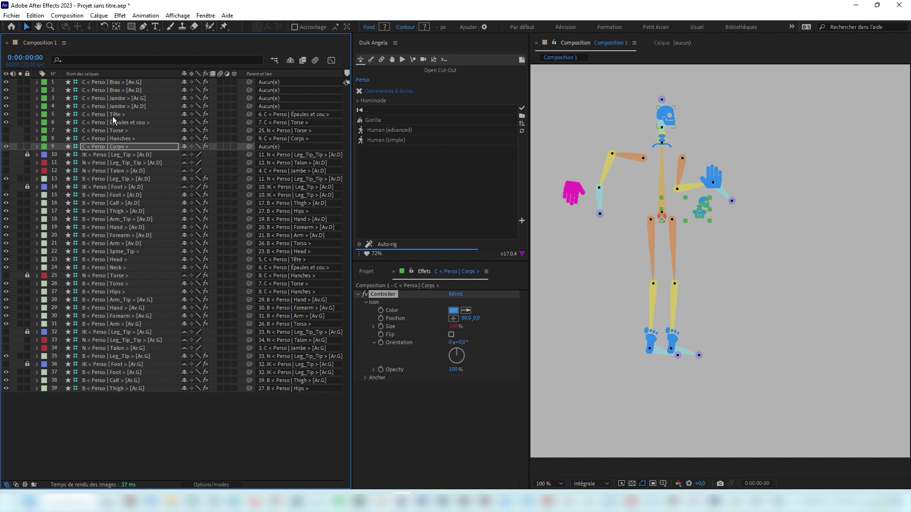
click(6, 122)
Pose the armature by moving both hand controllers and the Tête controller slightly, and lifting the Ar.G foot controller.
drag(718, 180, 743, 168)
click(667, 122)
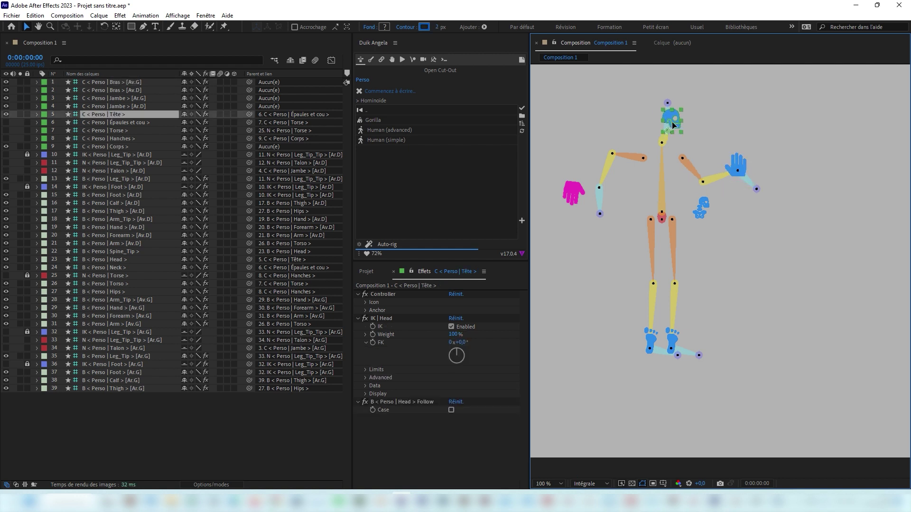
drag(580, 198, 583, 201)
drag(674, 338, 696, 290)
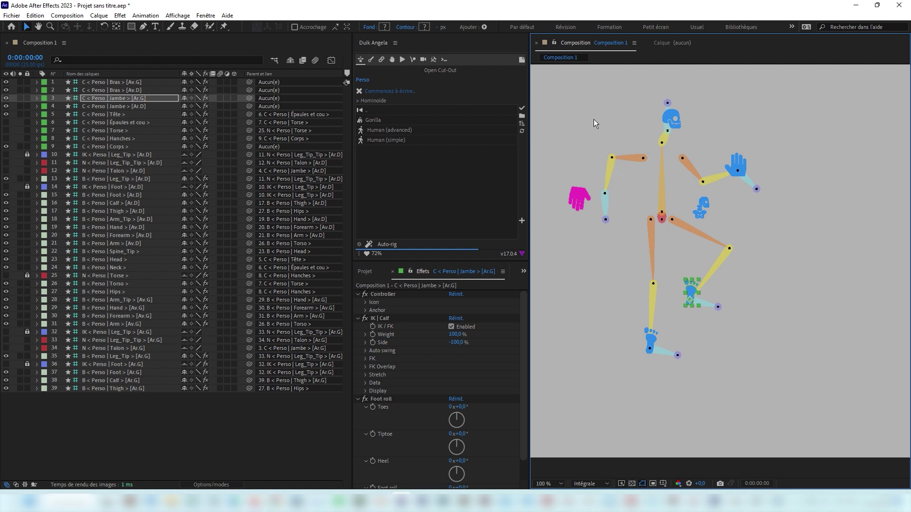
Delete the Ar.G leg controller and all the remaining unlocked rig layers from Composition 1.
key(Delete)
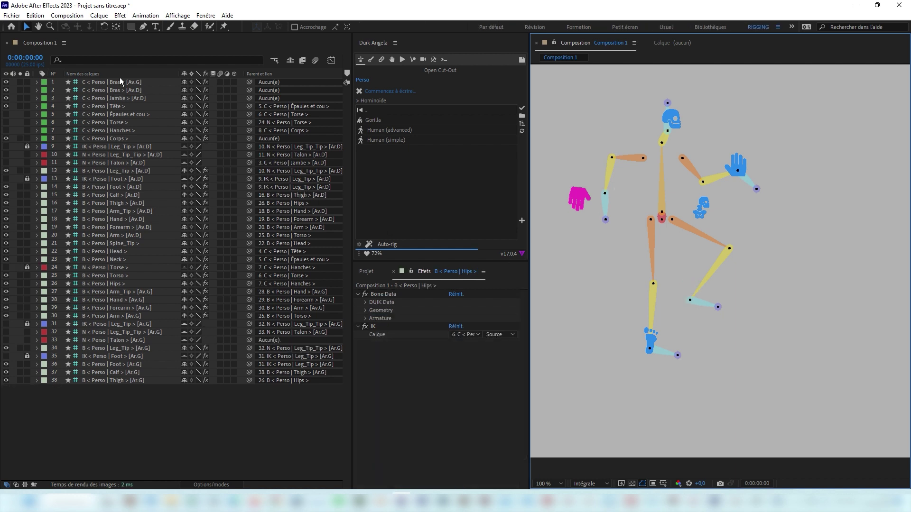
click(93, 84)
shift+click(124, 380)
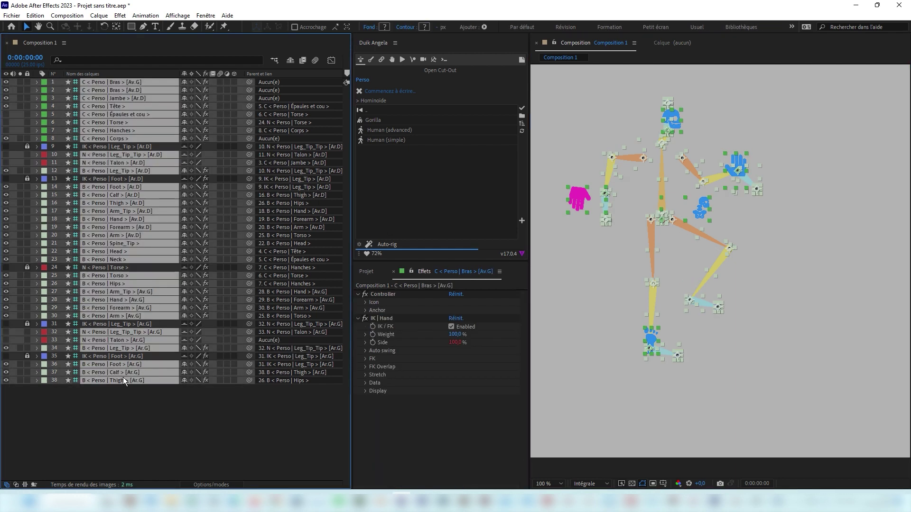
key(Delete)
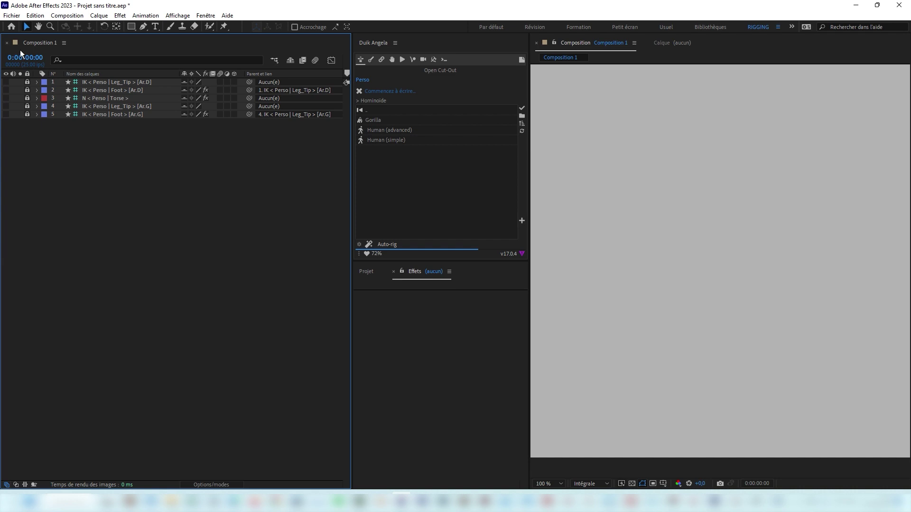
Import the Perso Illustrator file as a composition that keeps layer sizes, and open the Perso composition.
click(11, 15)
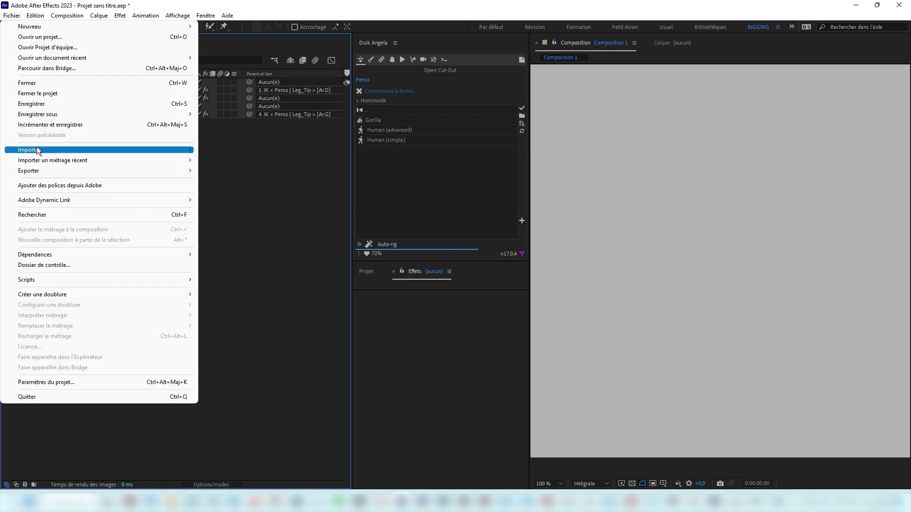
mouse_move(174, 146)
click(212, 151)
click(207, 173)
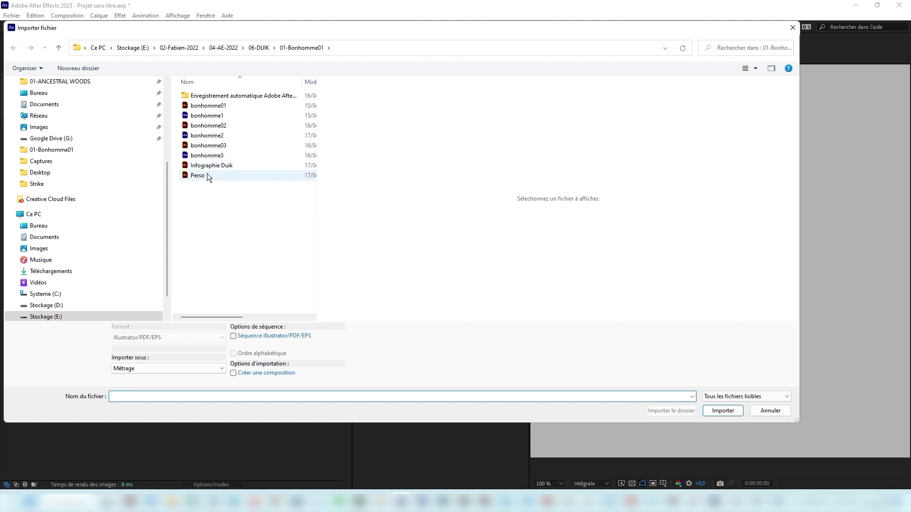
click(136, 368)
click(136, 384)
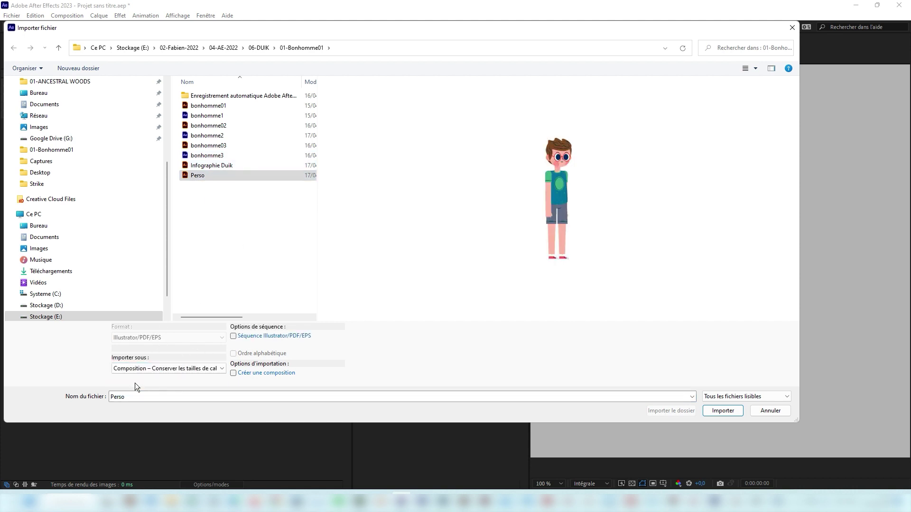
click(718, 411)
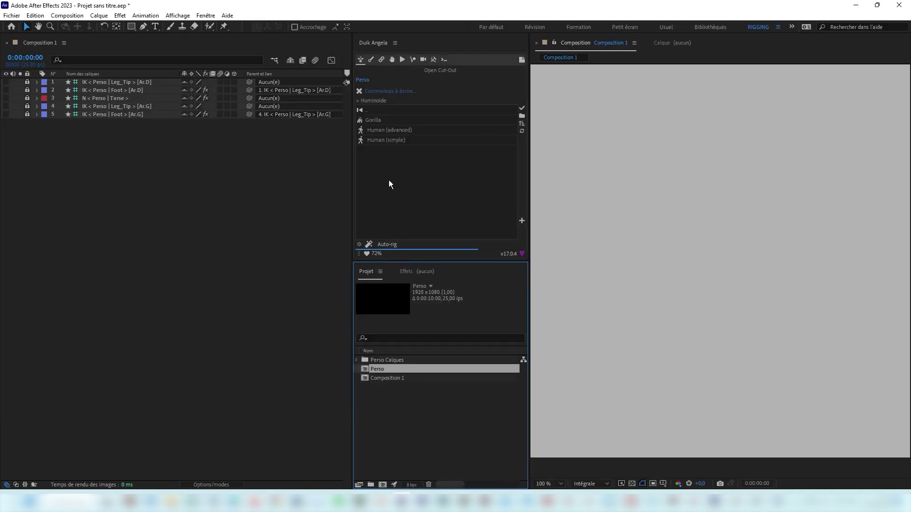
double_click(364, 368)
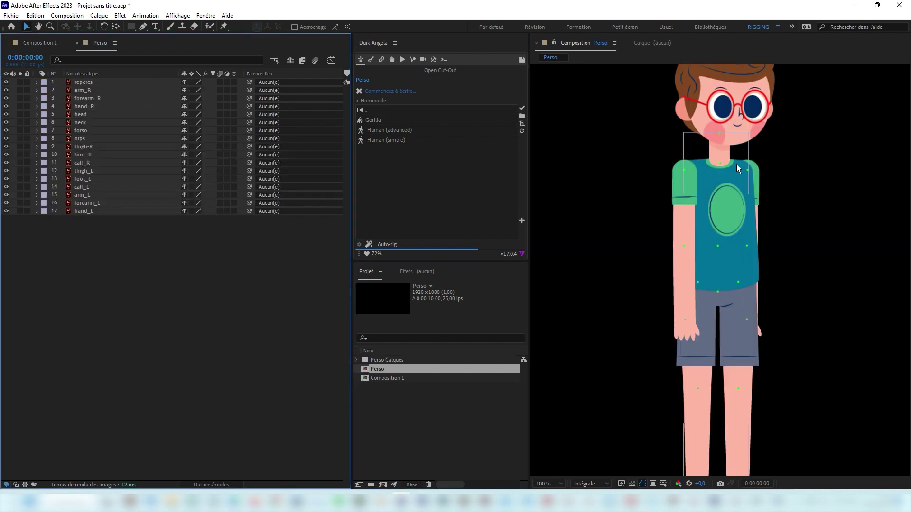
Set the Perso composition's background colour to light grey in its composition settings.
click(67, 15)
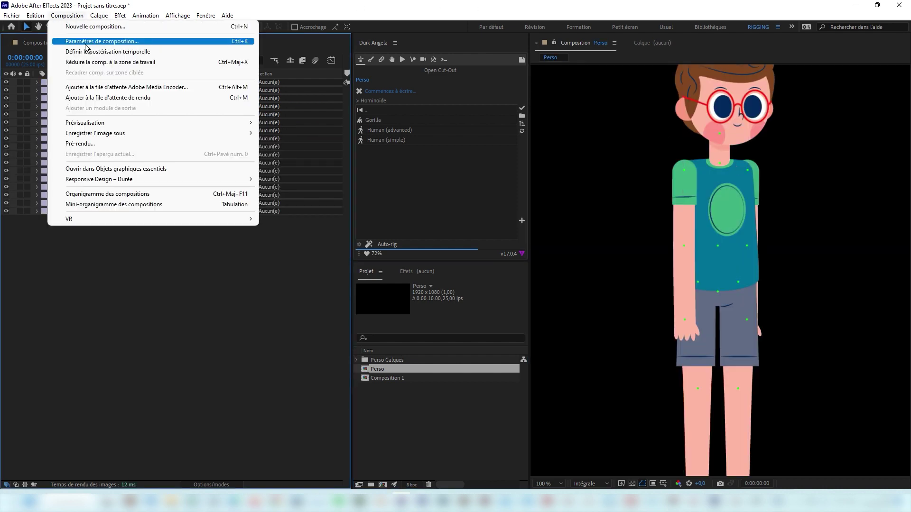
click(86, 39)
click(301, 349)
click(538, 298)
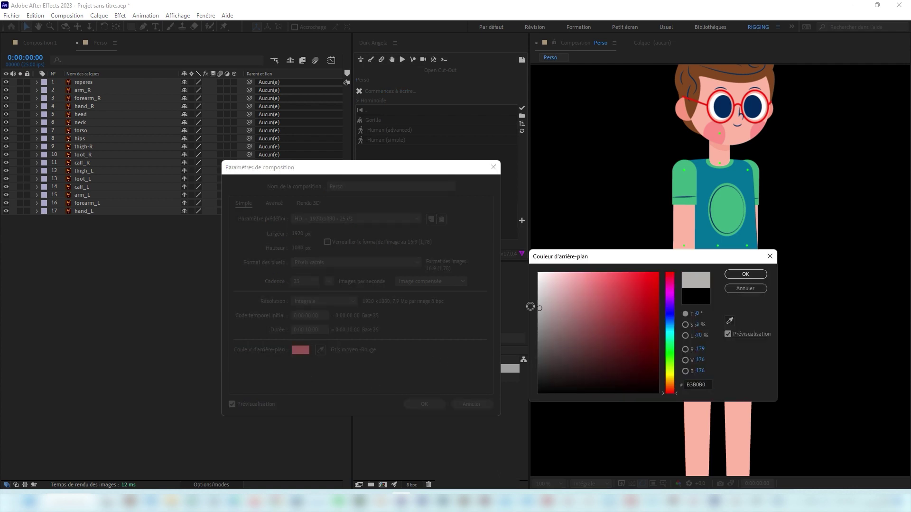
click(746, 274)
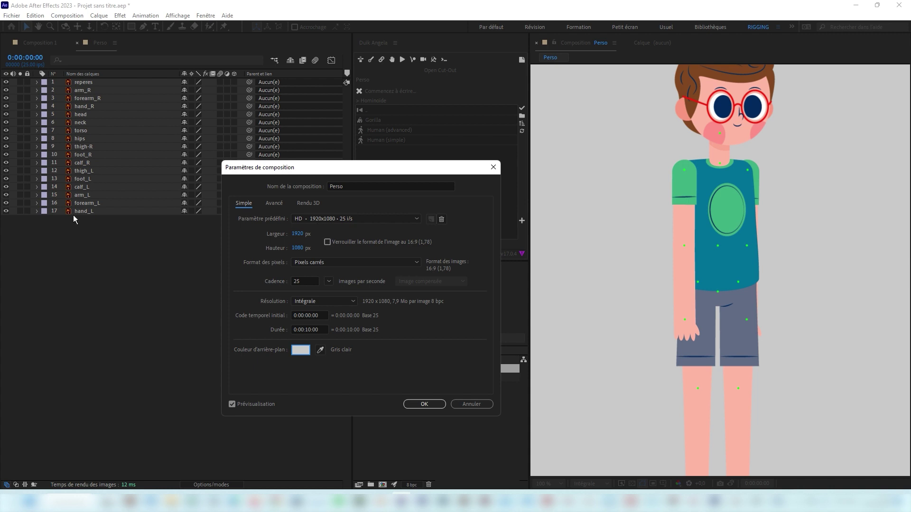
click(418, 407)
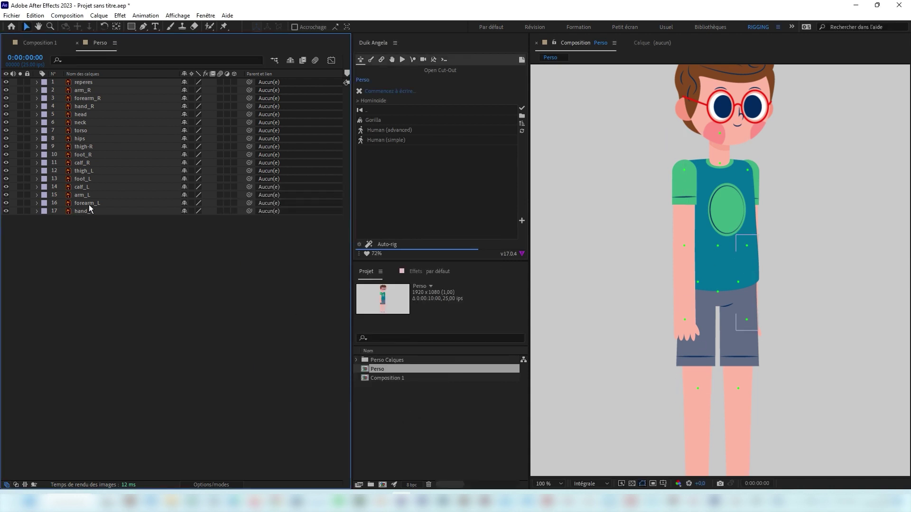
Inspect the arm_R layer on the character and check the reperes joint markers by toggling their layer's visibility.
click(678, 247)
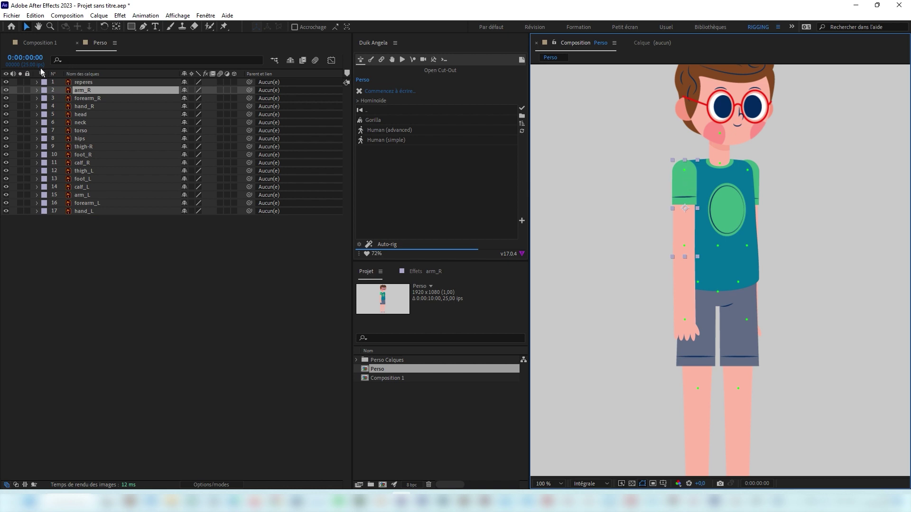
click(6, 82)
click(6, 82)
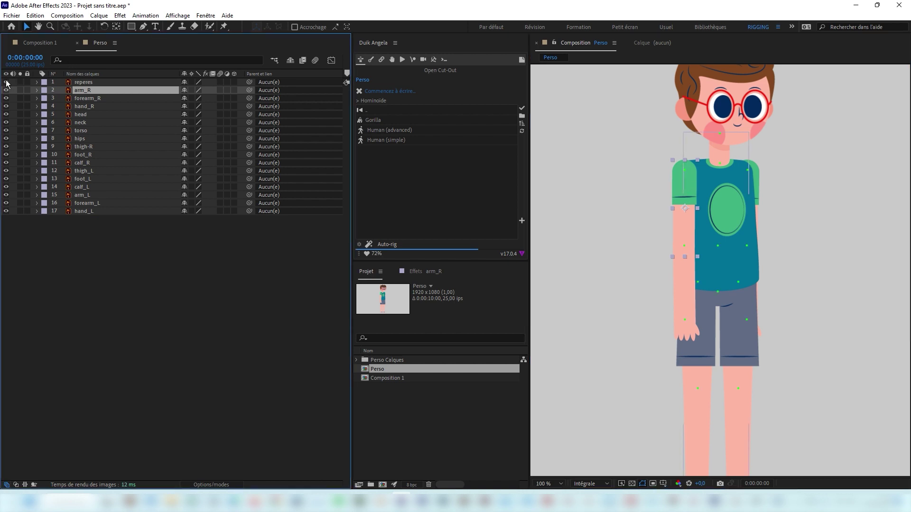
click(143, 267)
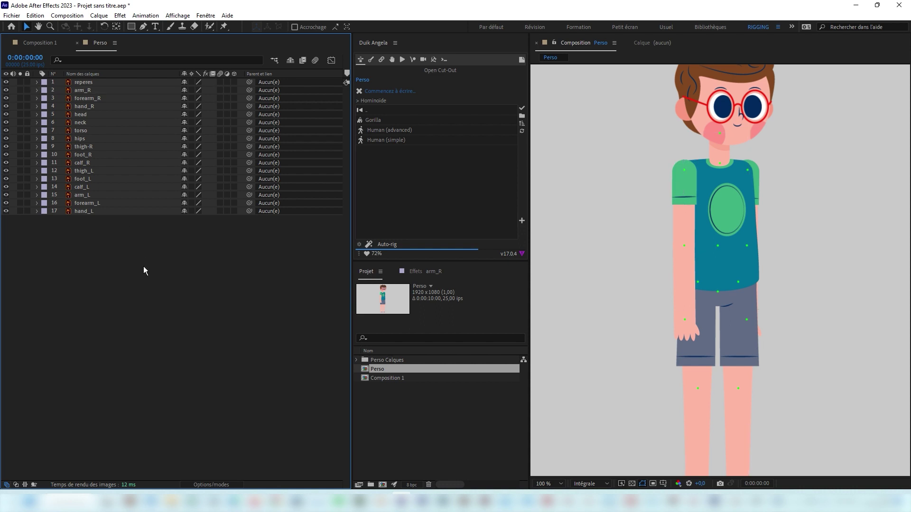
Create a Human (simple) armature in the Perso composition and move its Hips bone onto the character's pelvis.
click(361, 138)
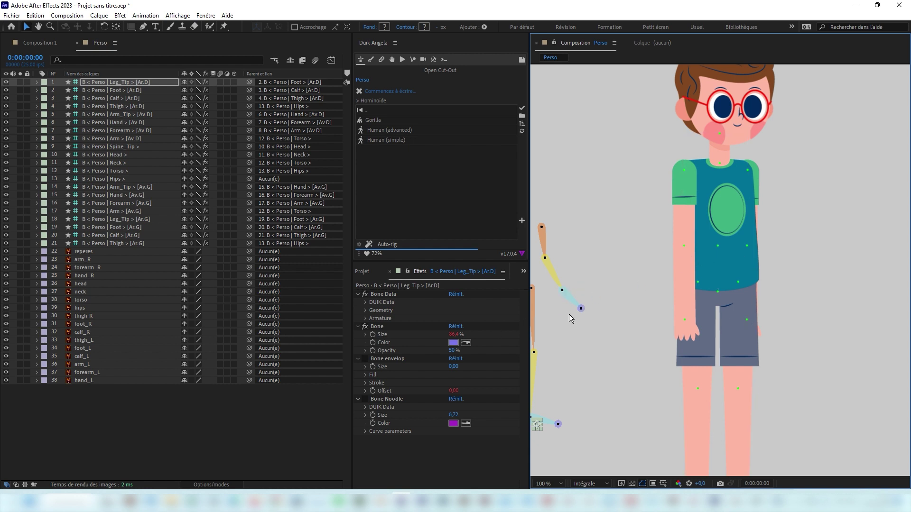
key(space)
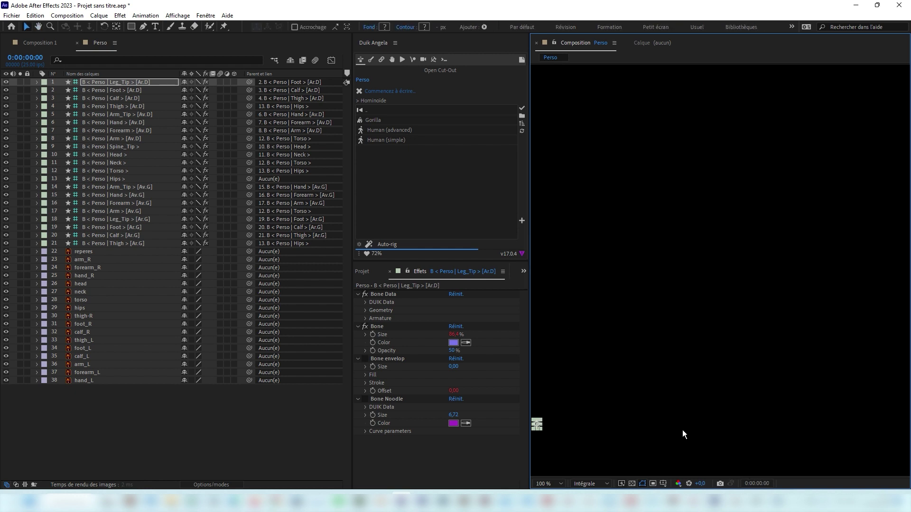
key(space)
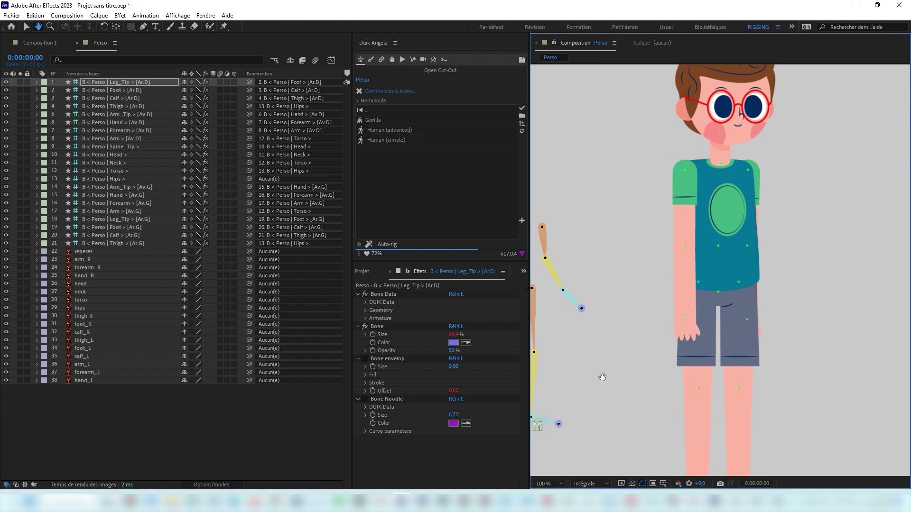
drag(602, 376, 628, 346)
click(583, 270)
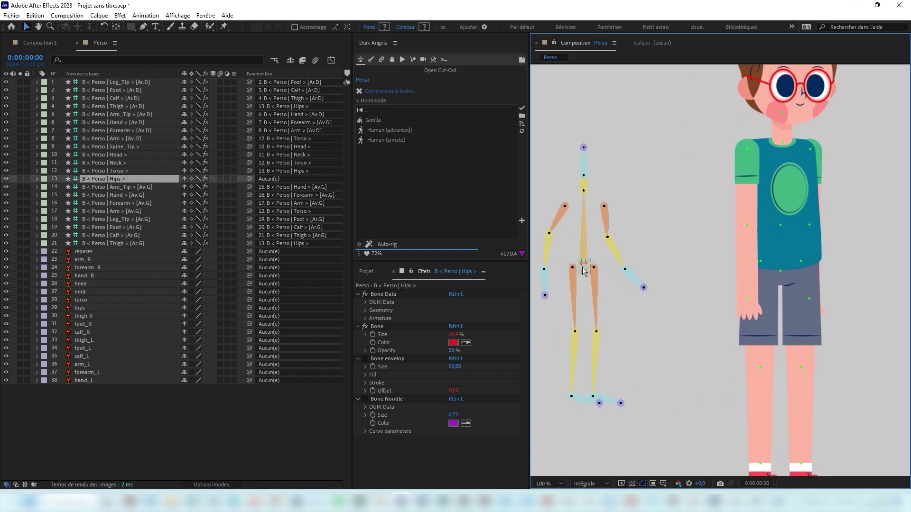
drag(585, 272, 781, 271)
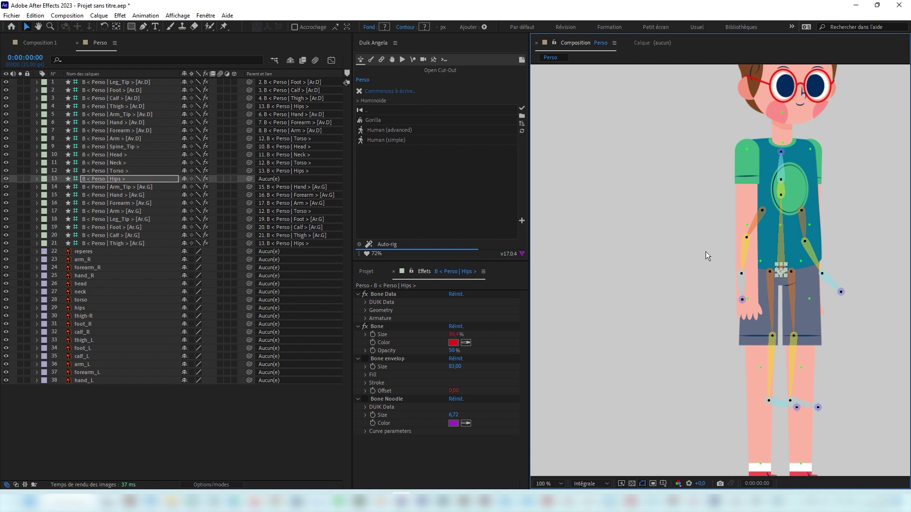
Check the Spine_Tip bone on the character, and nudge the Hips bone slightly upward to fine-tune its place at the pelvis.
key(h)
drag(701, 187, 600, 309)
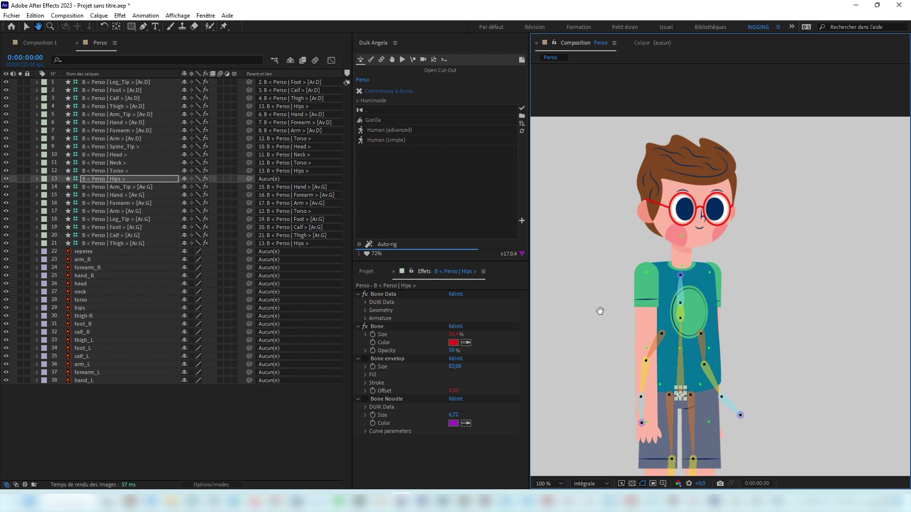
key(v)
click(680, 274)
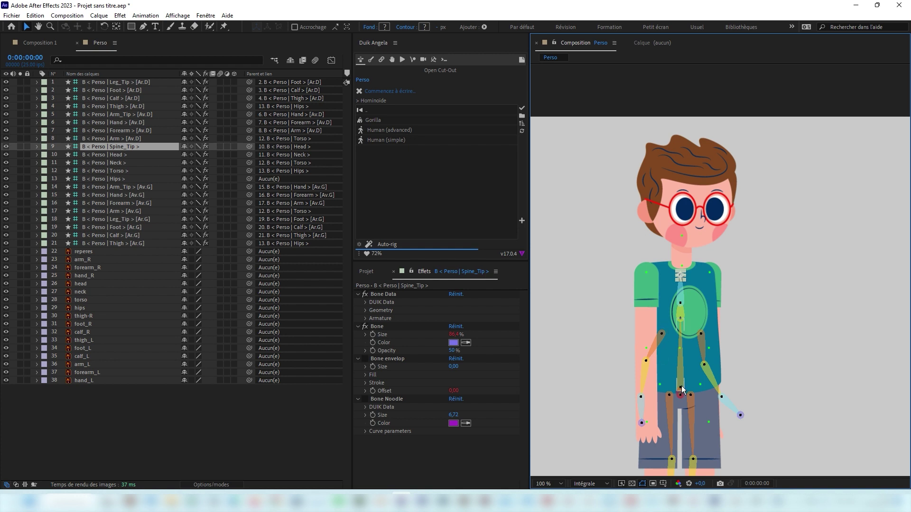
scroll(680, 391, up, 1)
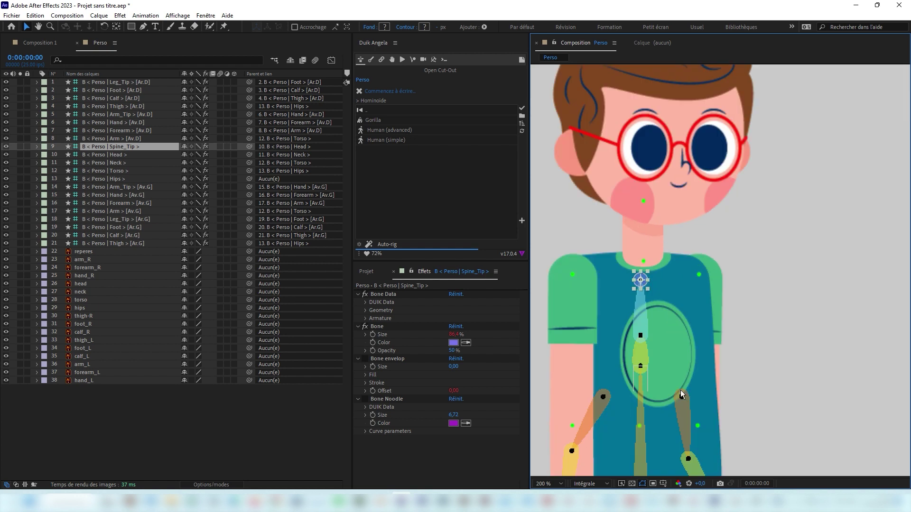
drag(681, 390, 686, 277)
key(v)
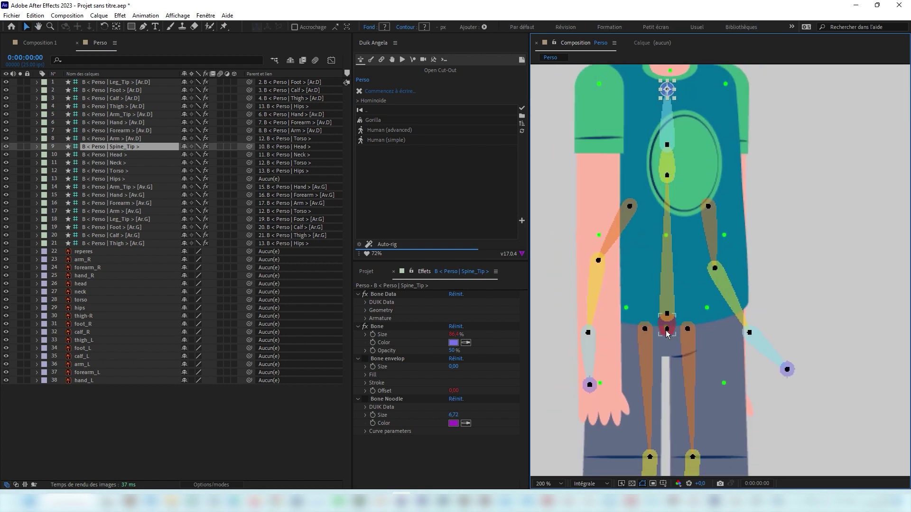
click(667, 334)
drag(666, 330, 666, 328)
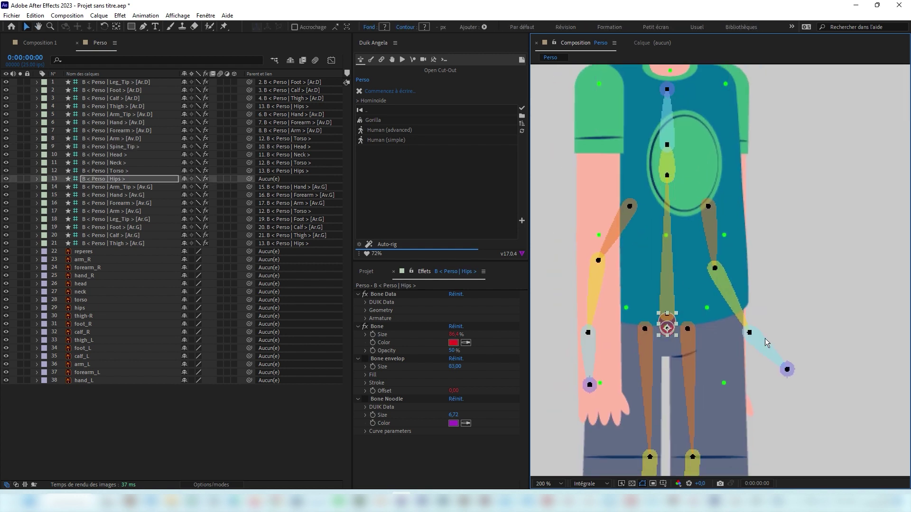
Move the Torso bone straight up from the Hips bone to the character's belly.
click(667, 303)
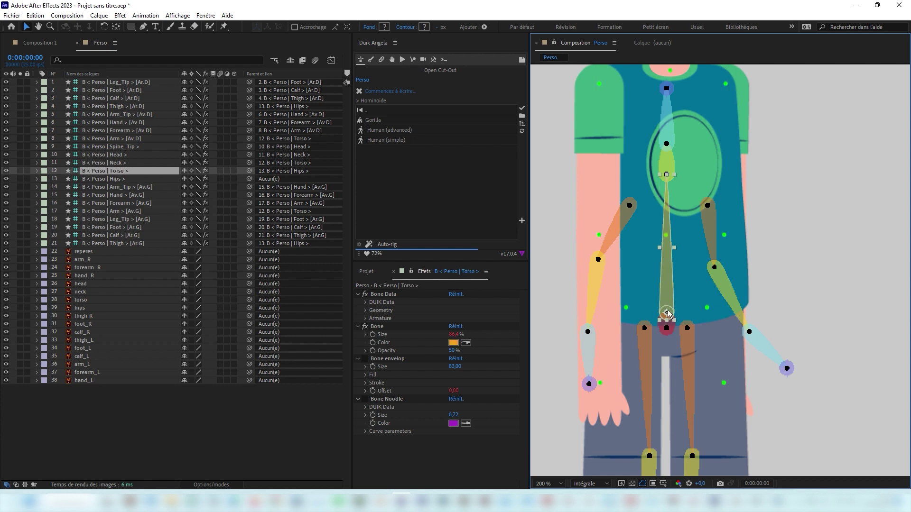
drag(667, 311, 668, 237)
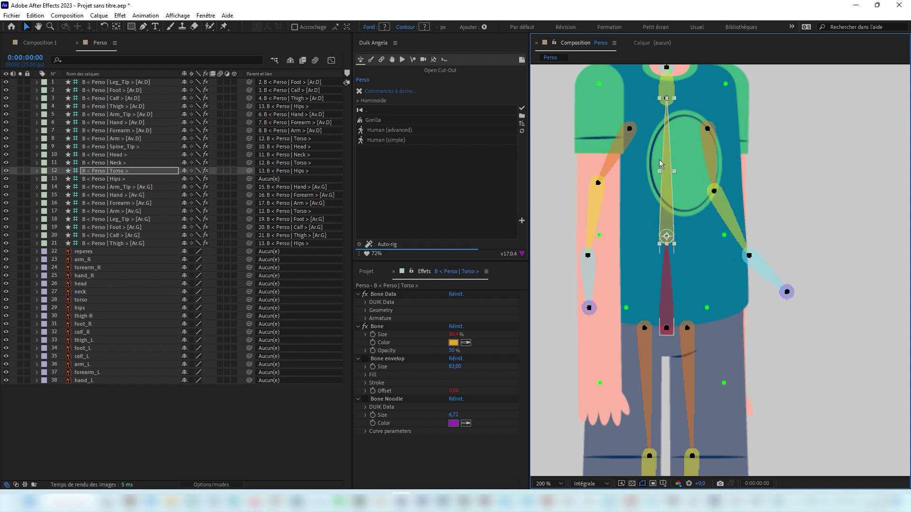
drag(654, 151, 645, 335)
key(v)
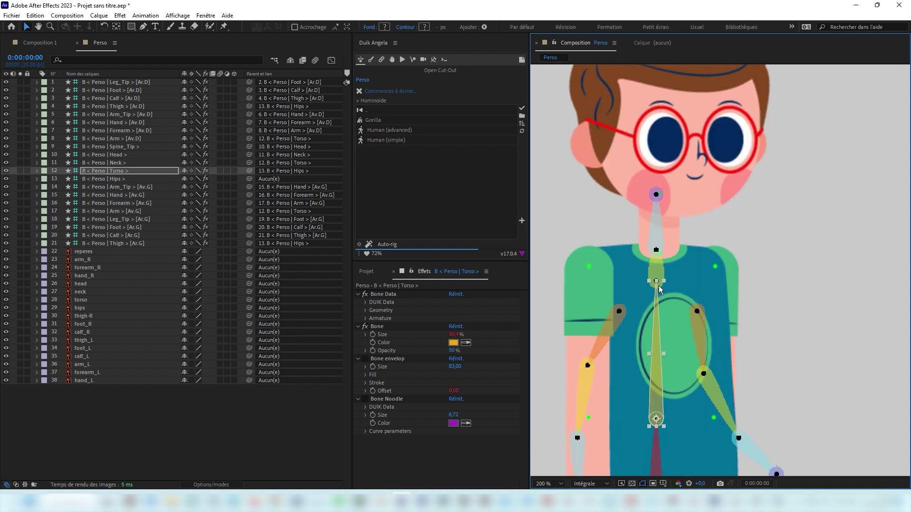
Raise the Neck bone to the base of the neck at the collar and the Head bone to the chin.
click(657, 284)
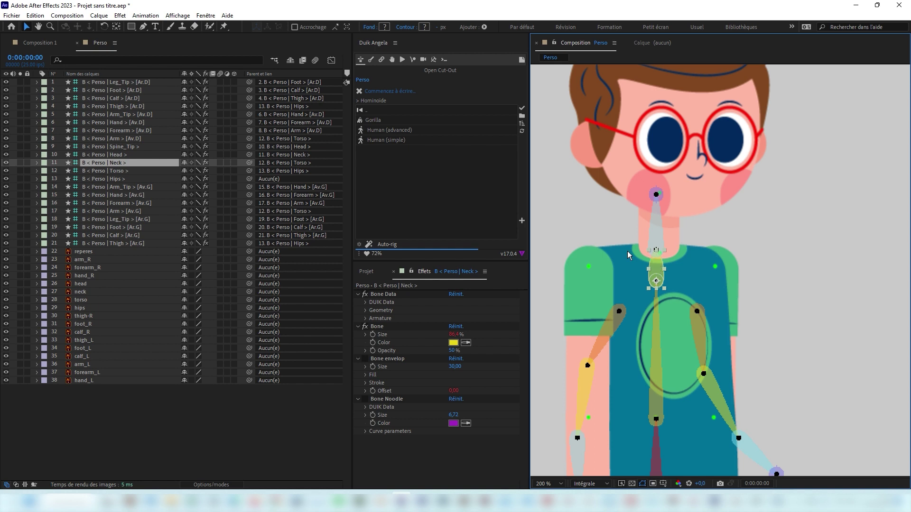
click(653, 345)
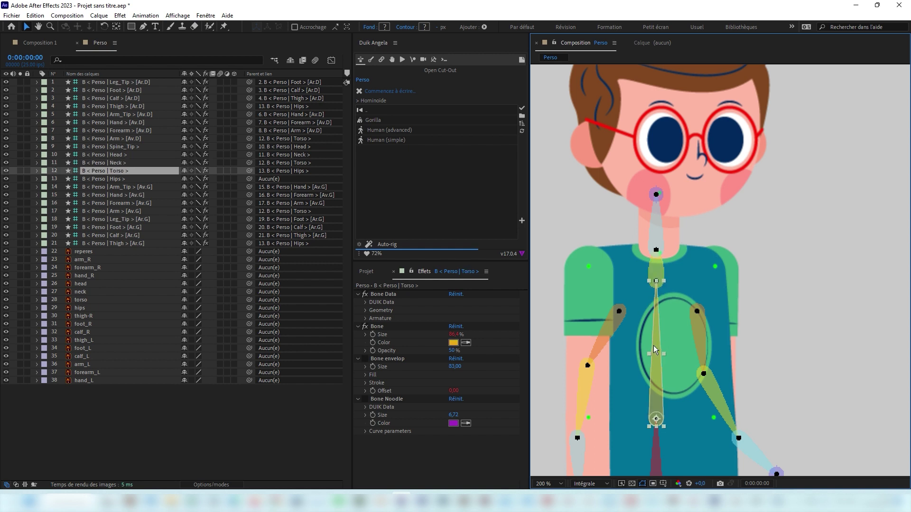
click(655, 272)
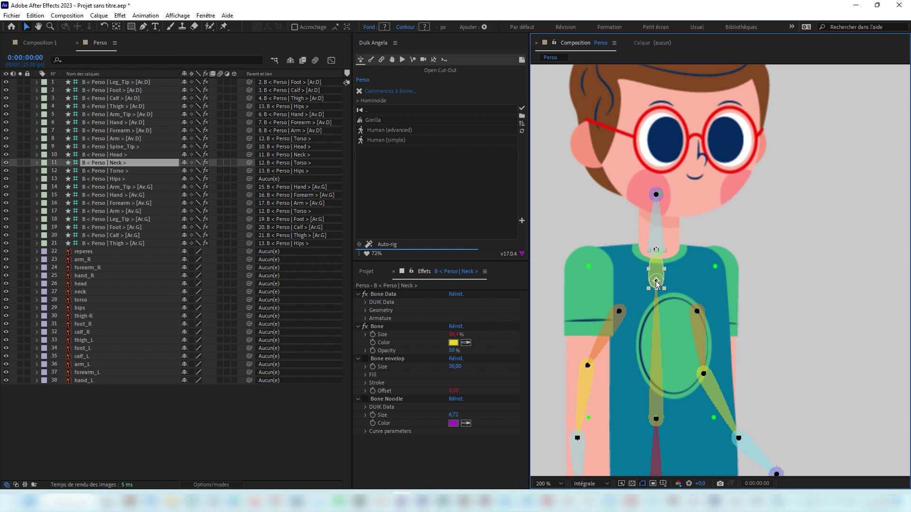
drag(656, 281, 653, 309)
click(651, 323)
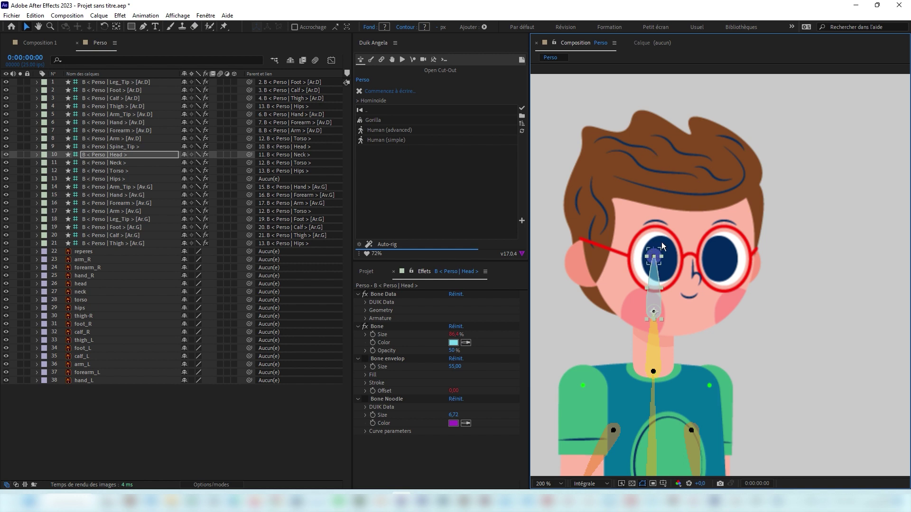
Move the Spine_Tip bone straight up to the top of the character's hair.
click(654, 256)
drag(653, 256, 653, 113)
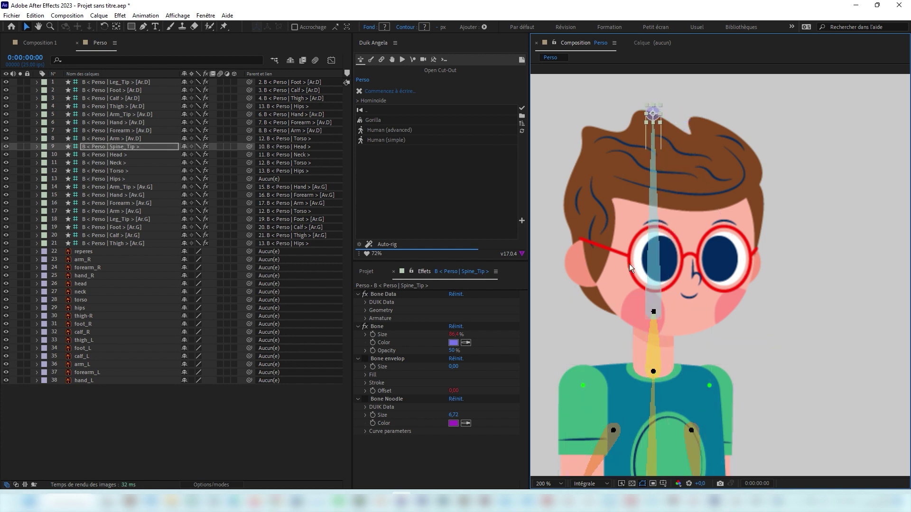
Align the Arm [Av.D] bone with the shoulder marker and the Forearm [Av.D] bone with the elbow marker.
scroll(612, 313, down, 5)
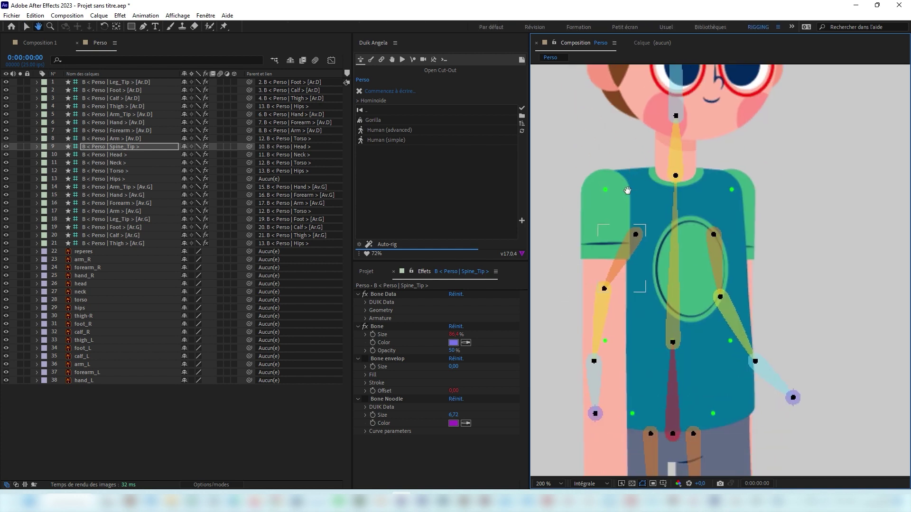
drag(661, 427, 665, 401)
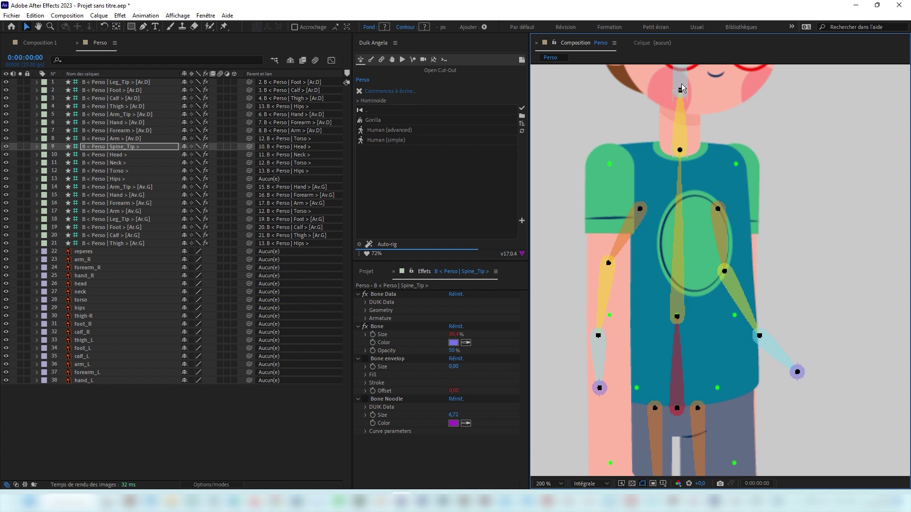
click(640, 209)
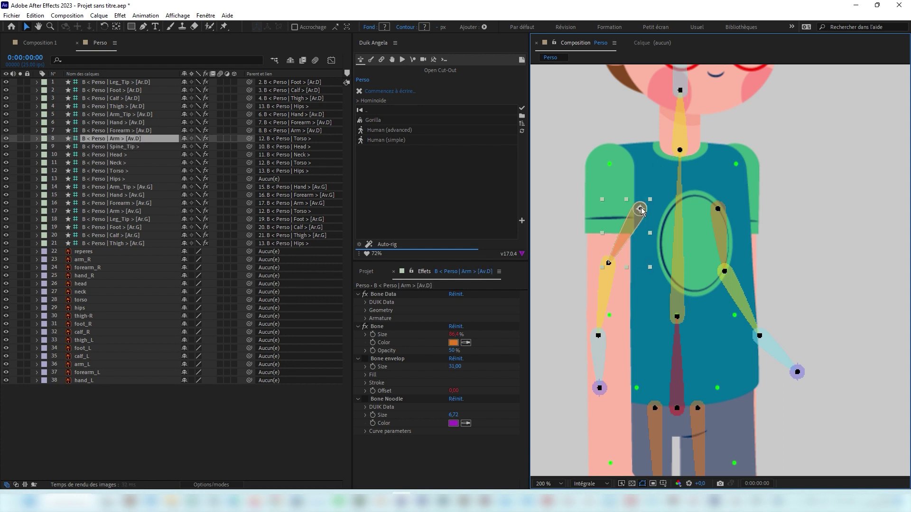
drag(640, 210, 610, 166)
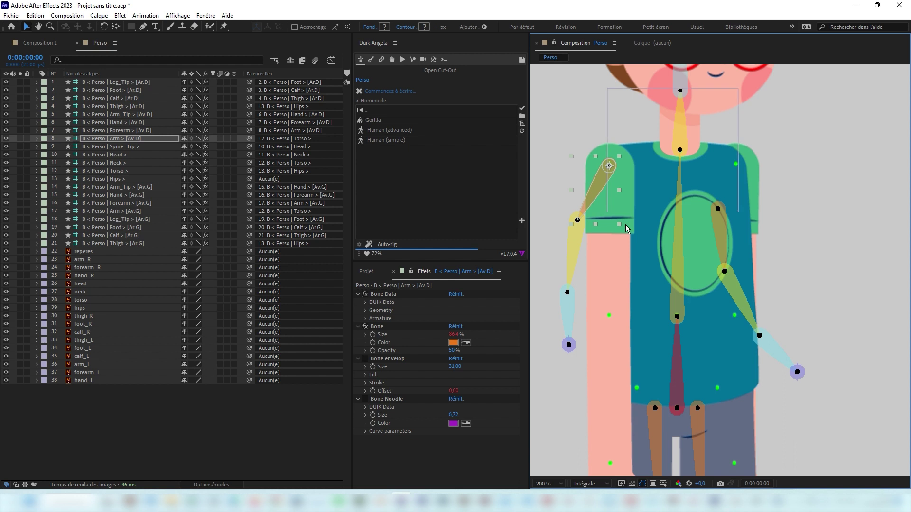
click(575, 233)
drag(577, 220, 610, 319)
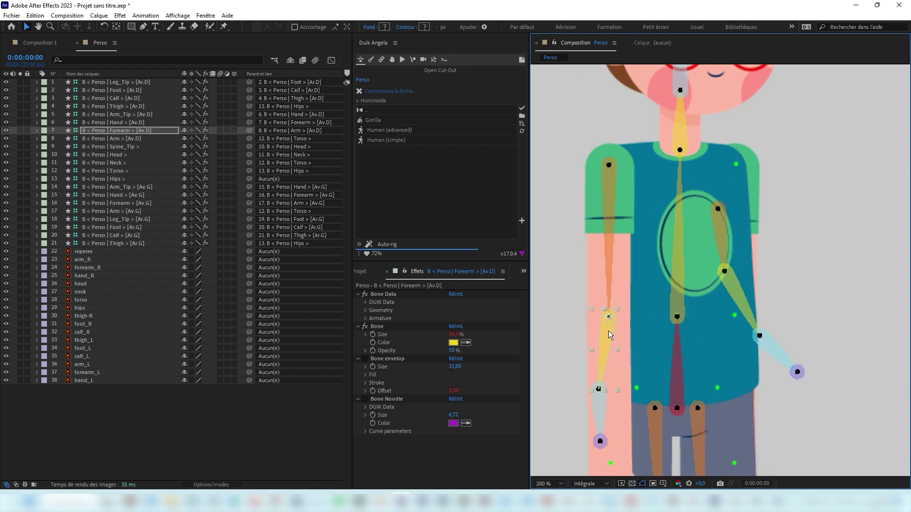
click(599, 408)
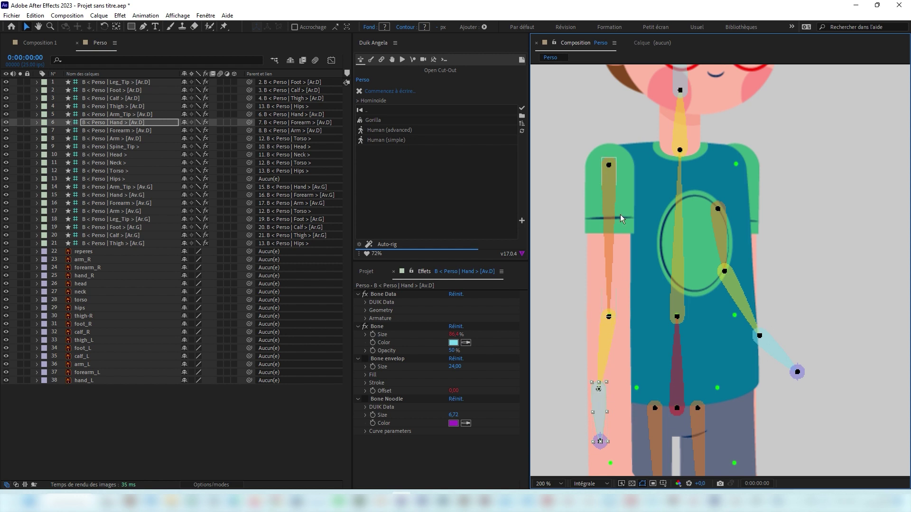
scroll(584, 285, down, 5)
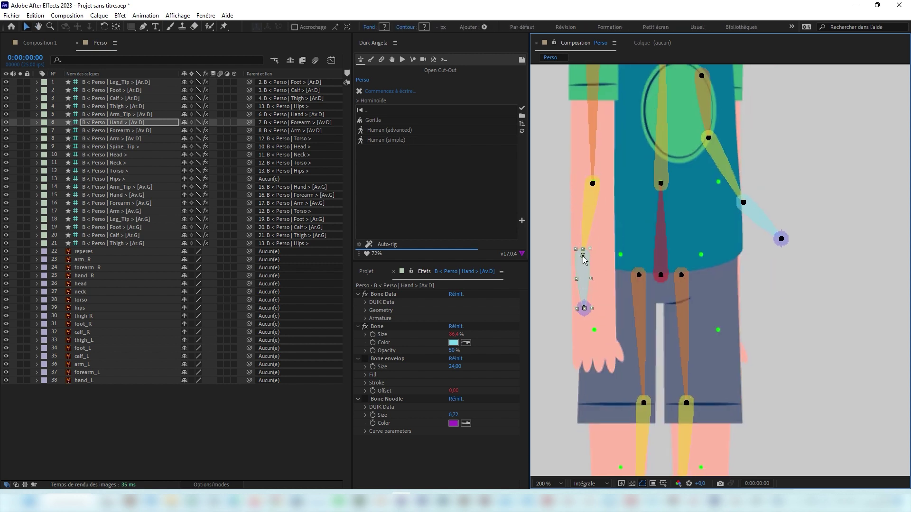
drag(584, 257, 594, 330)
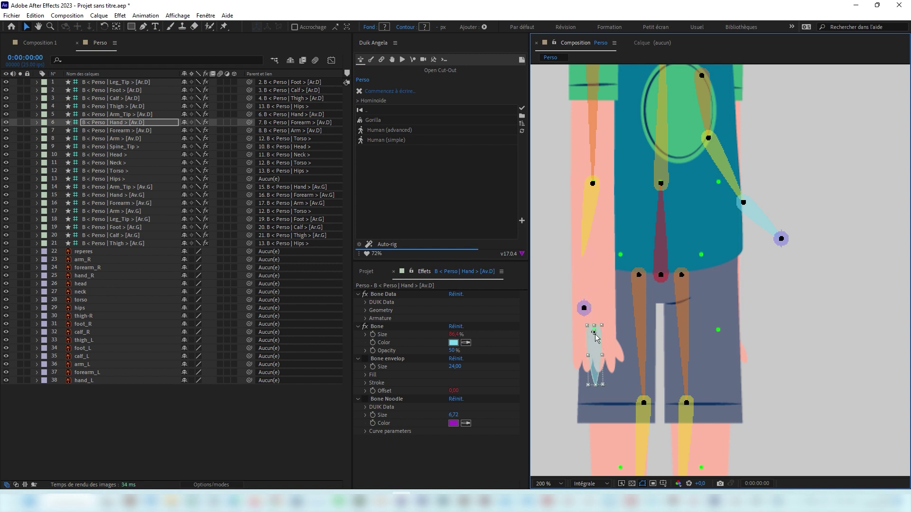
key(ctrl+z)
key(ctrl+z)
key(ctrl+z)
Move the Hand [Av.D] bone onto the wrist marker and its Arm_Tip bone onto the fingertips.
click(584, 282)
drag(582, 255, 595, 334)
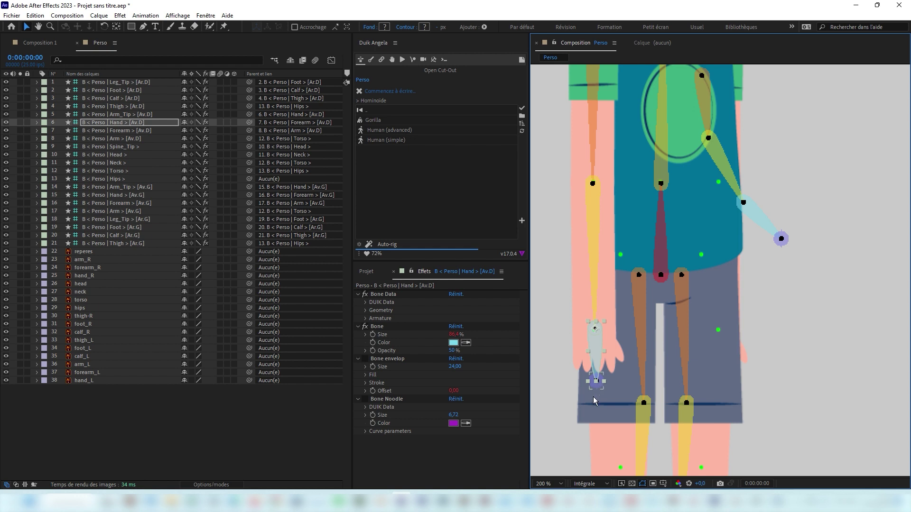
click(593, 396)
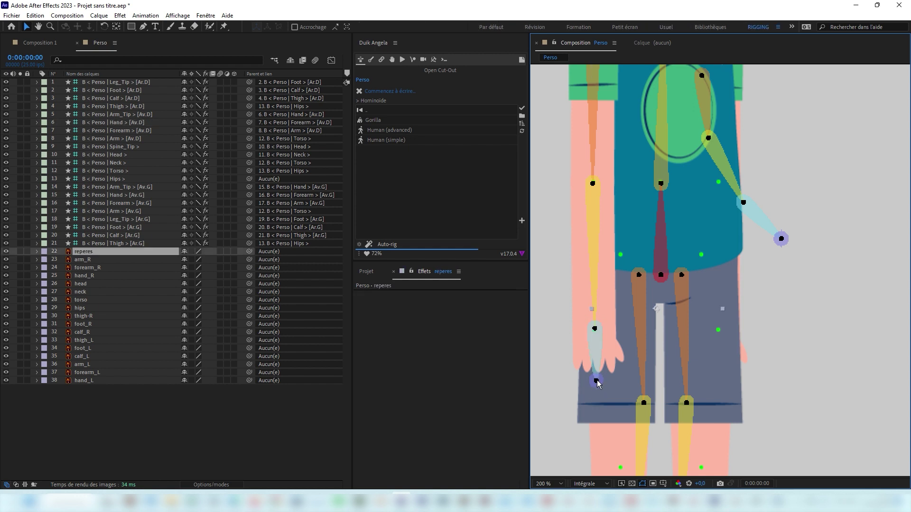
click(579, 365)
drag(598, 381, 600, 371)
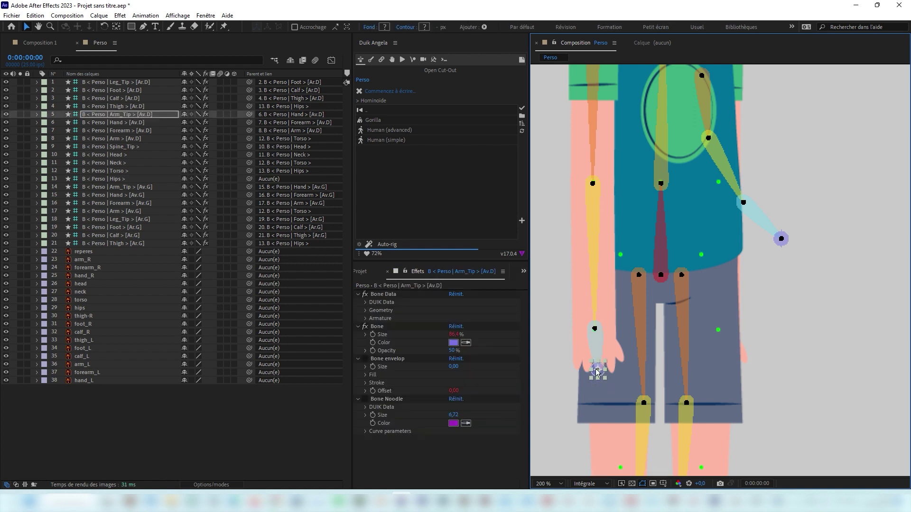
Align the Arm [Av.G] bone with the opposite shoulder marker and the Forearm [Av.G] bone with its elbow marker.
drag(658, 237, 600, 374)
key(v)
click(645, 212)
drag(667, 172, 660, 169)
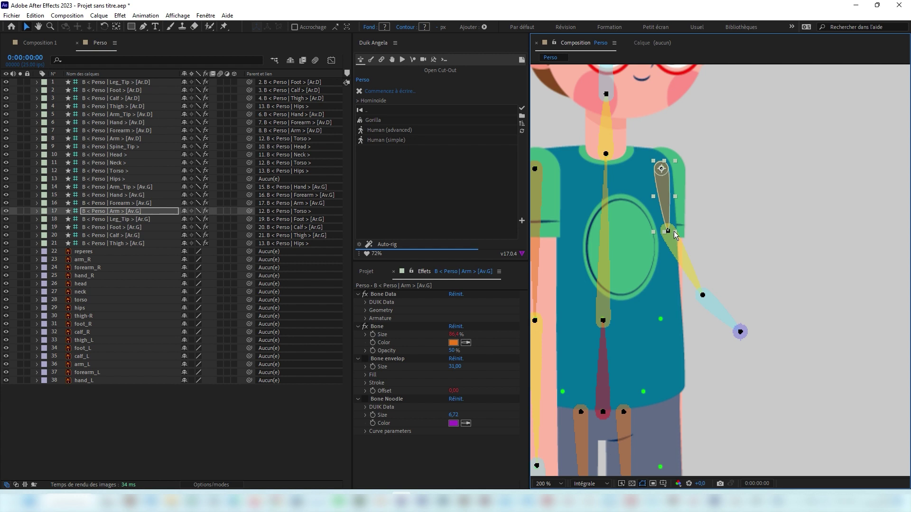
click(679, 244)
drag(668, 232, 686, 192)
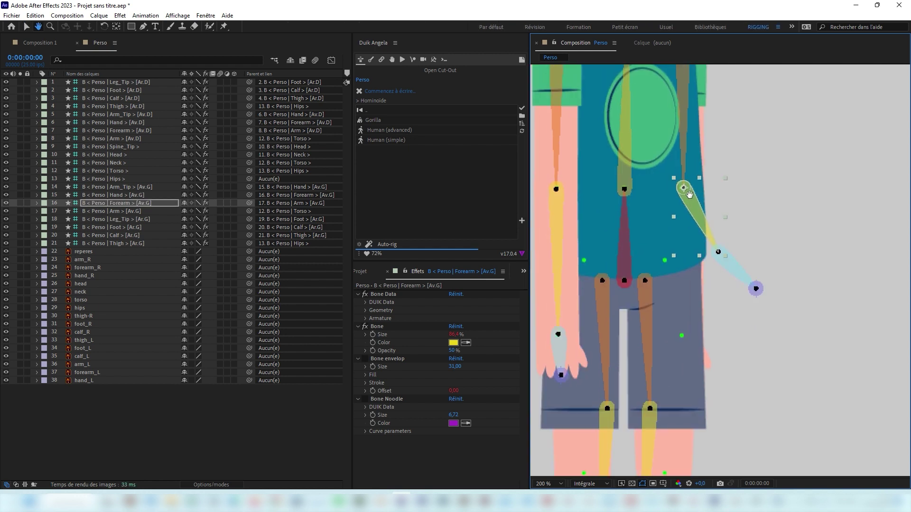
Place the Hand [Av.G] bone on its wrist marker and Arm_Tip [Av.G] on the fingertips, temporarily hiding the torso through foot_L layers.
click(723, 259)
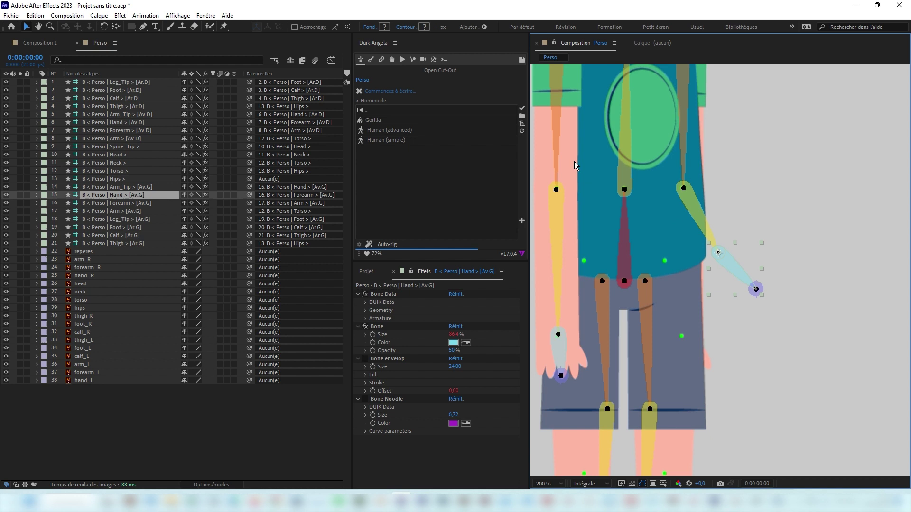
drag(717, 251, 682, 337)
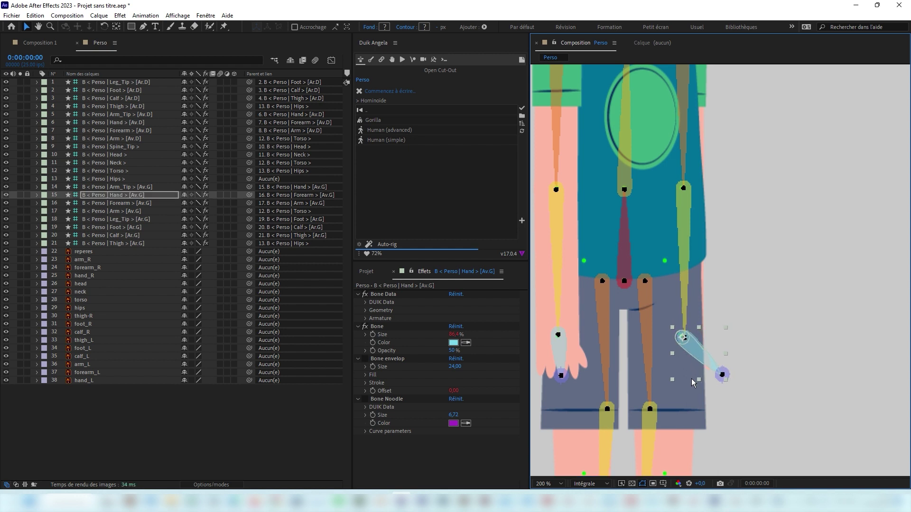
click(80, 407)
mouse_move(6, 305)
mouse_down()
mouse_move(6, 350)
mouse_move(7, 313)
mouse_up()
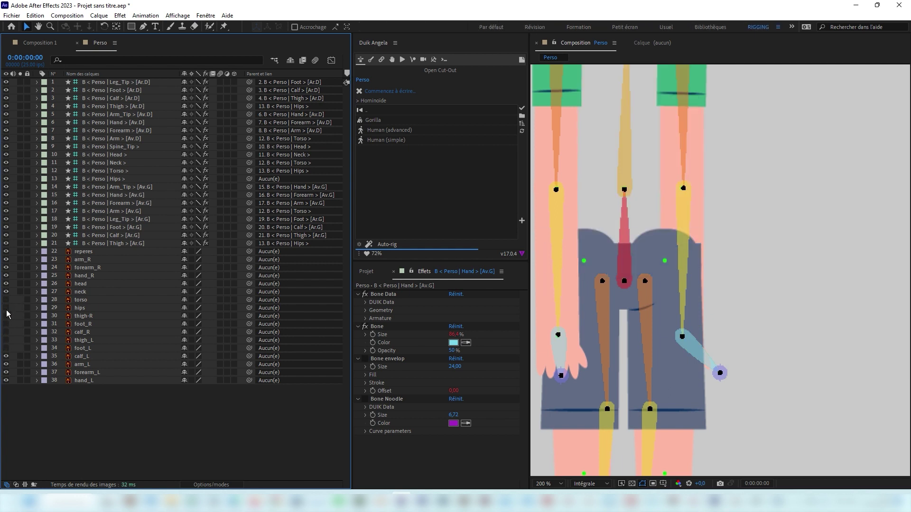
click(720, 373)
drag(719, 371, 684, 374)
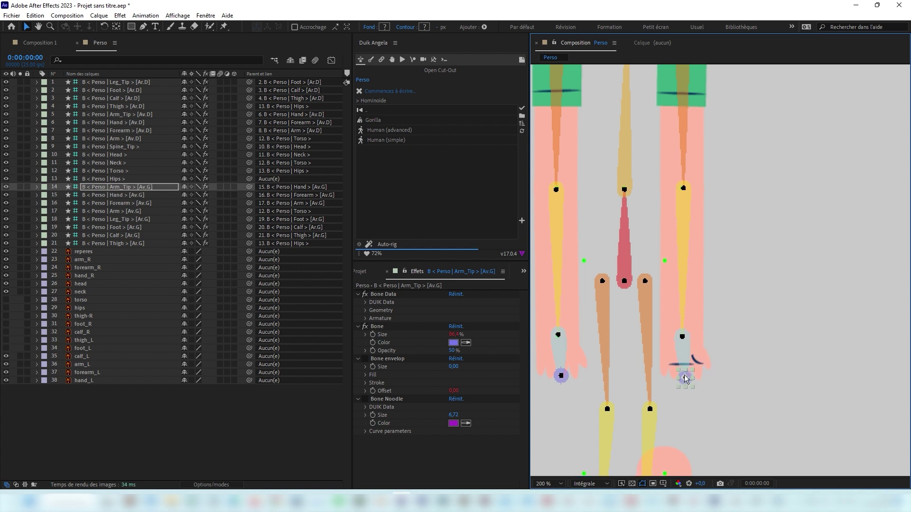
drag(6, 301, 6, 351)
Align the Thigh [Ar.D] bone with its hip marker and the Calf [Ar.D] bone with its knee marker.
drag(624, 301, 605, 141)
click(627, 164)
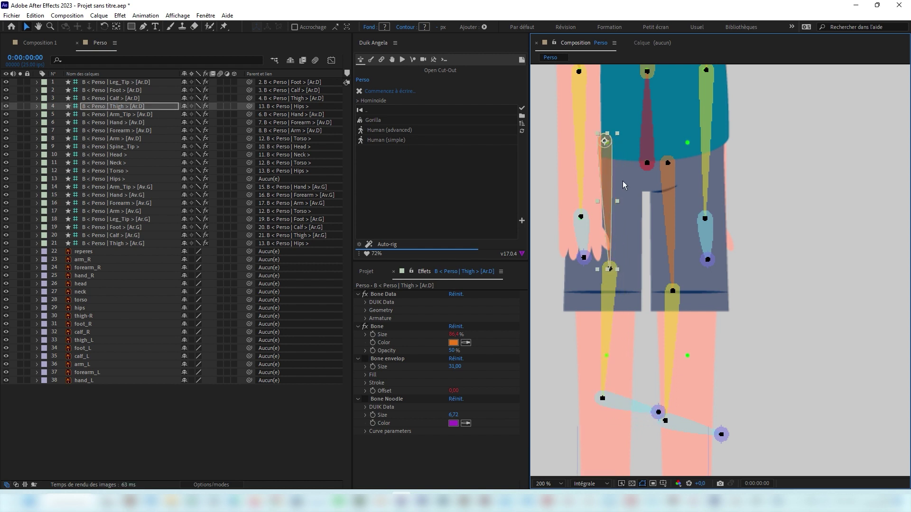
key(space)
drag(608, 305, 607, 216)
click(608, 204)
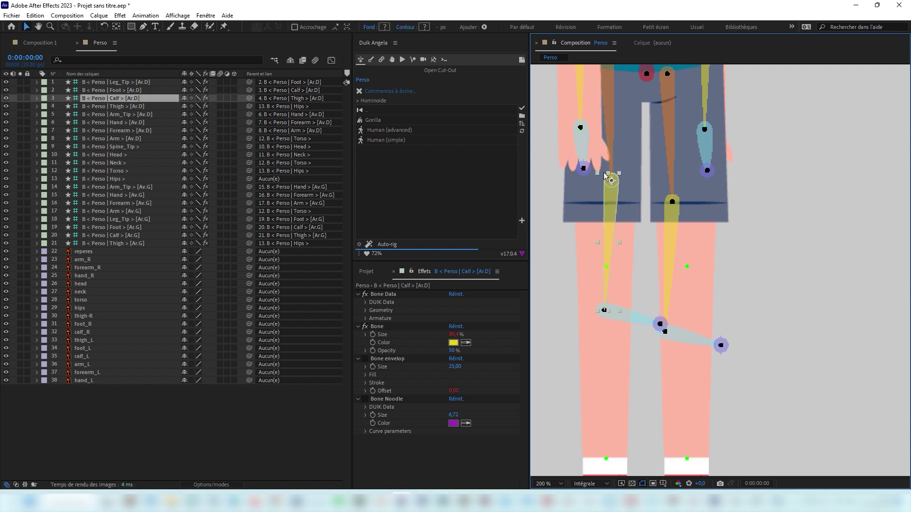
drag(612, 181, 605, 270)
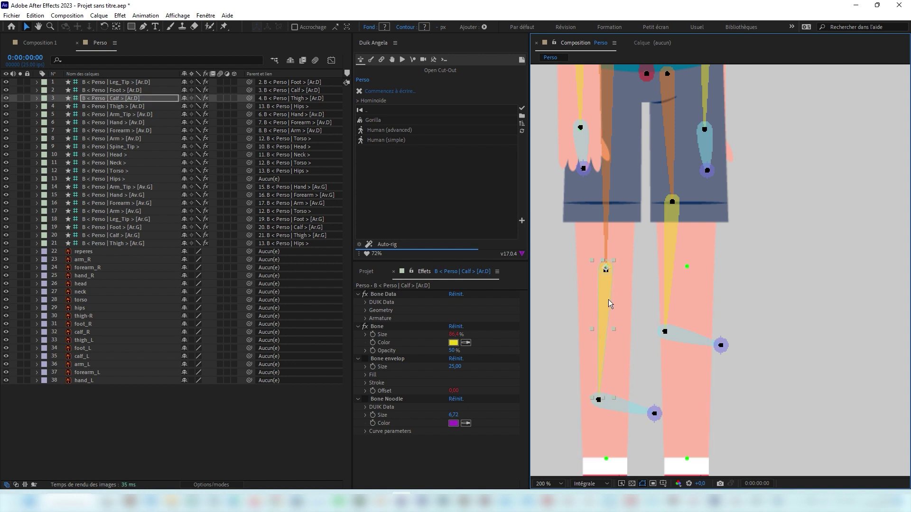
Move the Foot [Ar.D] bone onto the ankle marker and the Leg_Tip [Ar.D] bone onto the shoe's toe.
scroll(593, 346, down, 5)
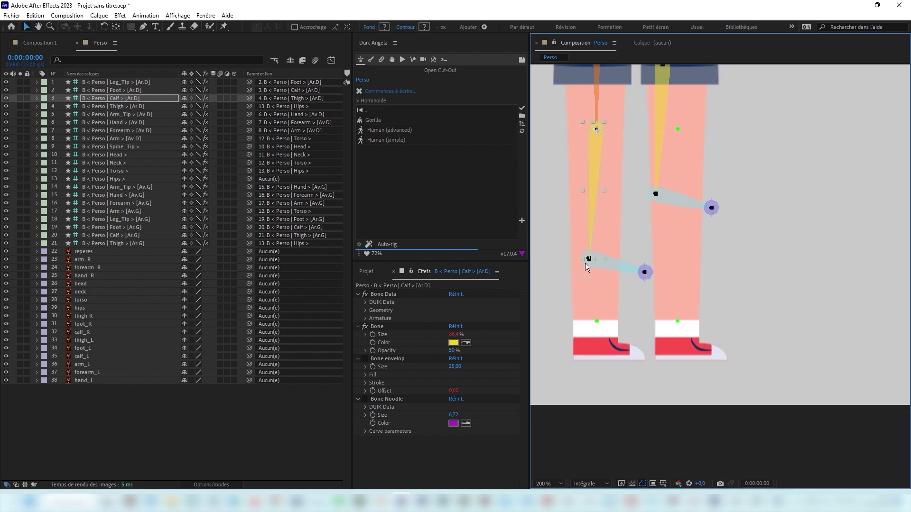
click(589, 256)
drag(590, 257, 599, 323)
click(654, 335)
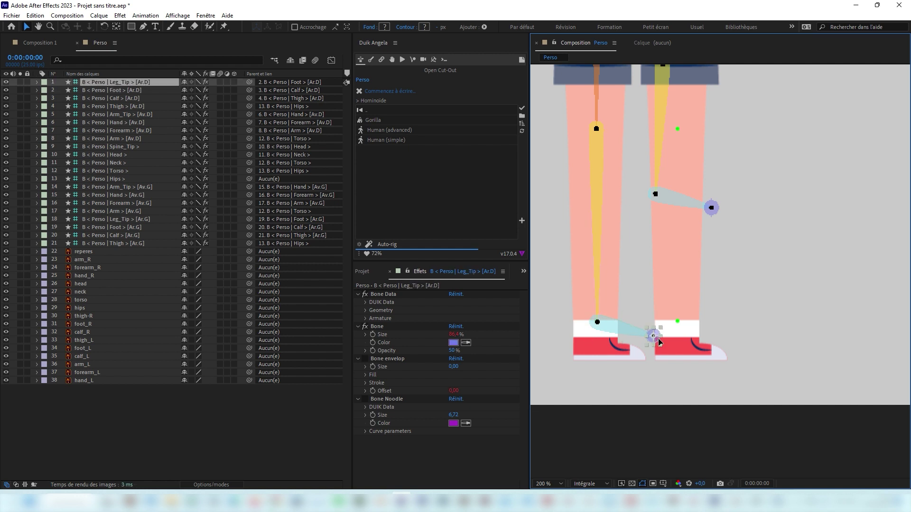
drag(654, 336, 645, 359)
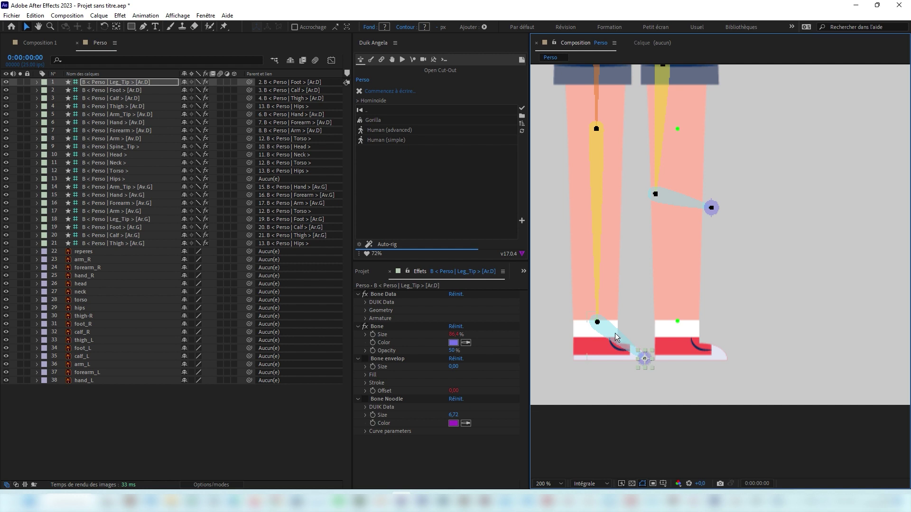
Align the Thigh [Ar.G] bone with the other hip marker and the Calf [Ar.G] bone with its knee marker.
scroll(680, 201, up, 5)
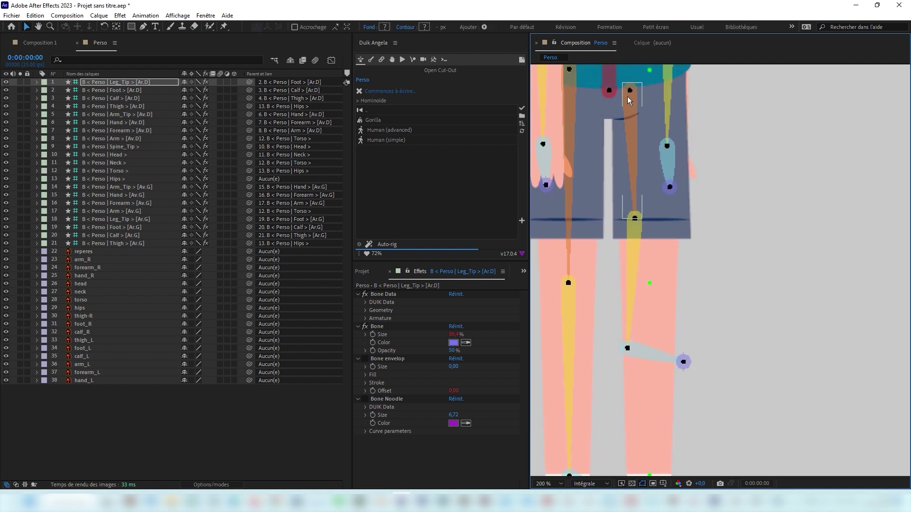
click(629, 92)
drag(629, 93, 650, 76)
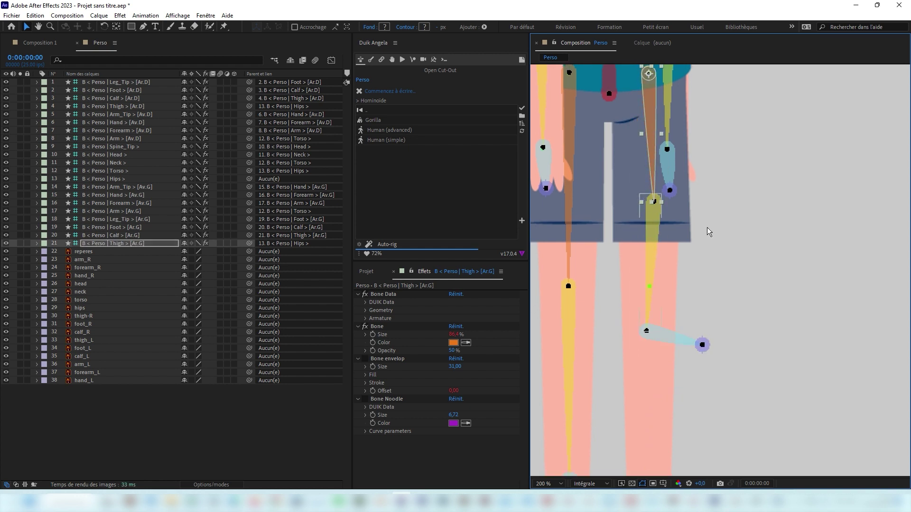
click(707, 232)
click(654, 204)
drag(648, 288, 648, 285)
Move the Foot [Ar.G] bone down onto its ankle marker at the top of the white sock.
drag(652, 356, 647, 190)
key(v)
click(662, 257)
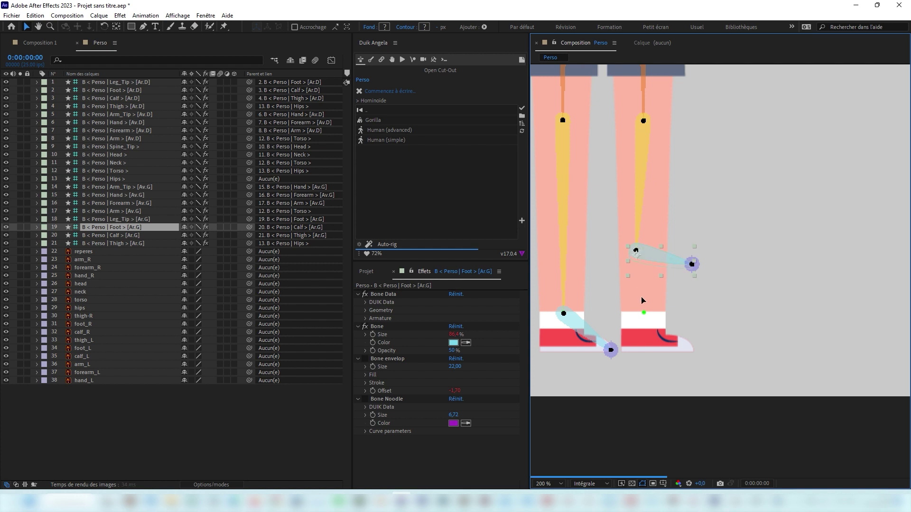
drag(636, 251, 642, 312)
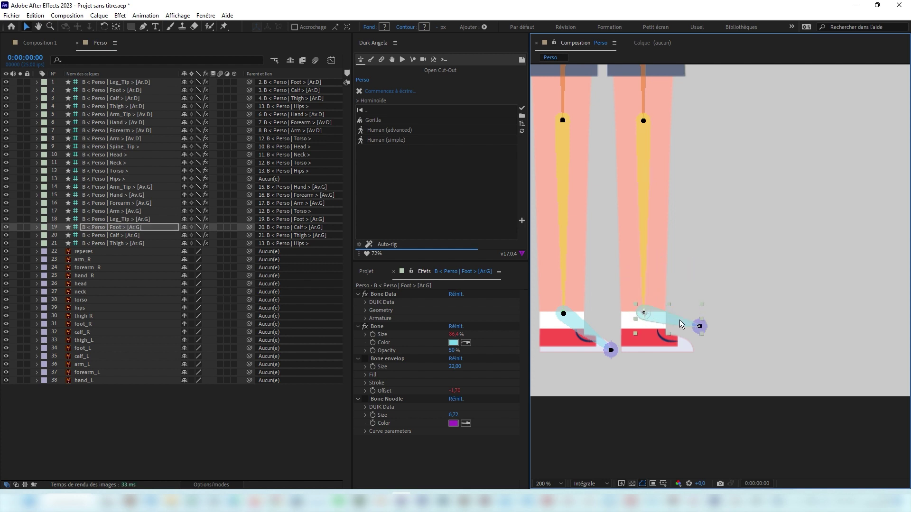
Move the Leg_Tip [Ar.G] bone down onto the toe of its shoe.
click(705, 329)
drag(699, 324, 693, 348)
Inspect the alignment of the bones with the joint markers across the legs, hips, arms, torso and head.
key(space)
drag(603, 205, 697, 417)
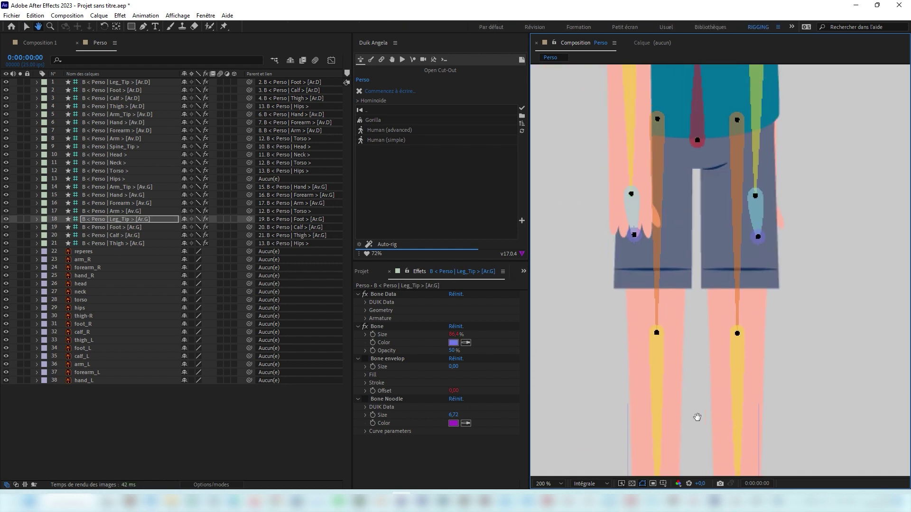
key(space)
drag(637, 258, 618, 449)
key(space)
drag(682, 233, 610, 456)
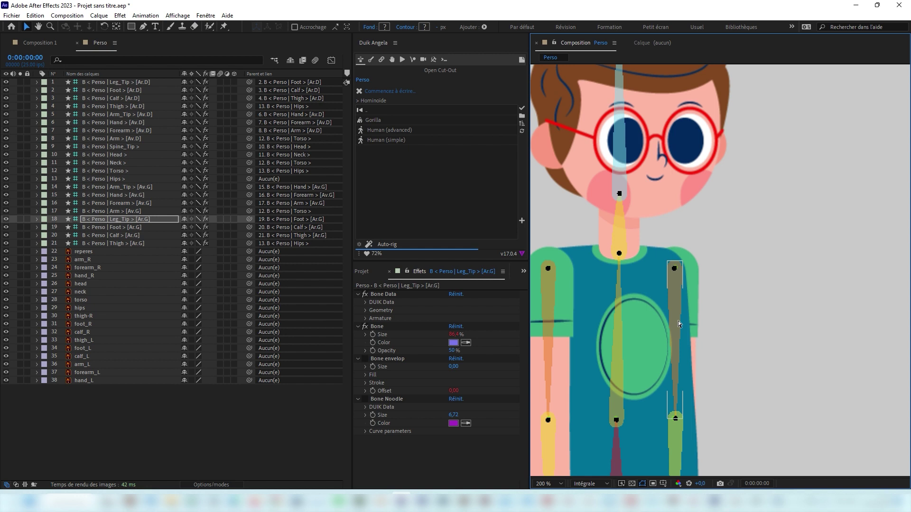
scroll(679, 322, up, 1)
key(space)
drag(677, 244, 828, 421)
drag(702, 275, 724, 424)
drag(696, 201, 676, 105)
drag(689, 277, 668, 81)
drag(713, 353, 778, 71)
drag(713, 316, 722, 108)
drag(705, 292, 653, 2)
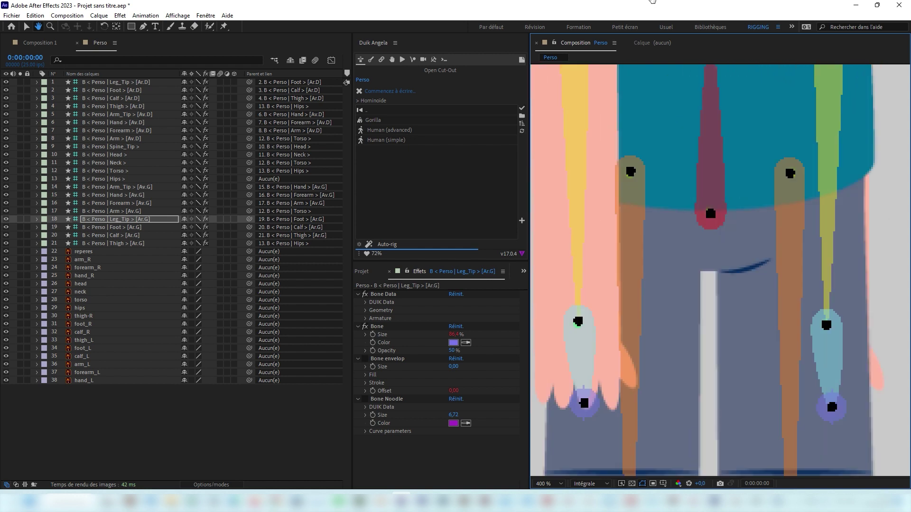
drag(642, 356, 691, 409)
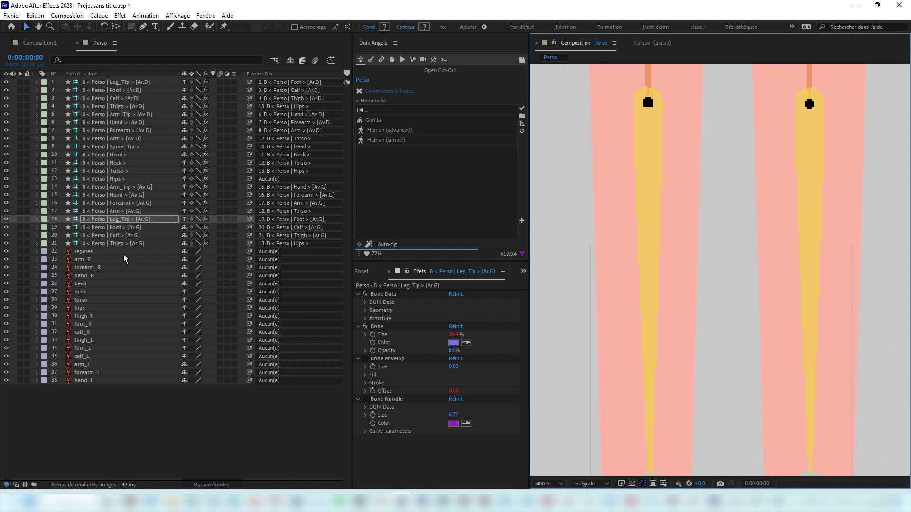
Hide the reperes layer so the joint markers no longer show on the character.
click(89, 382)
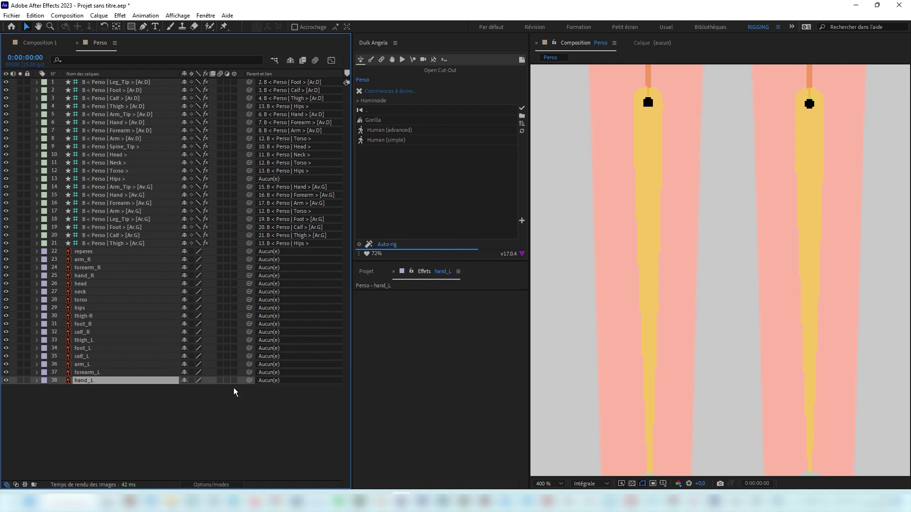
click(6, 251)
scroll(676, 295, down, 3)
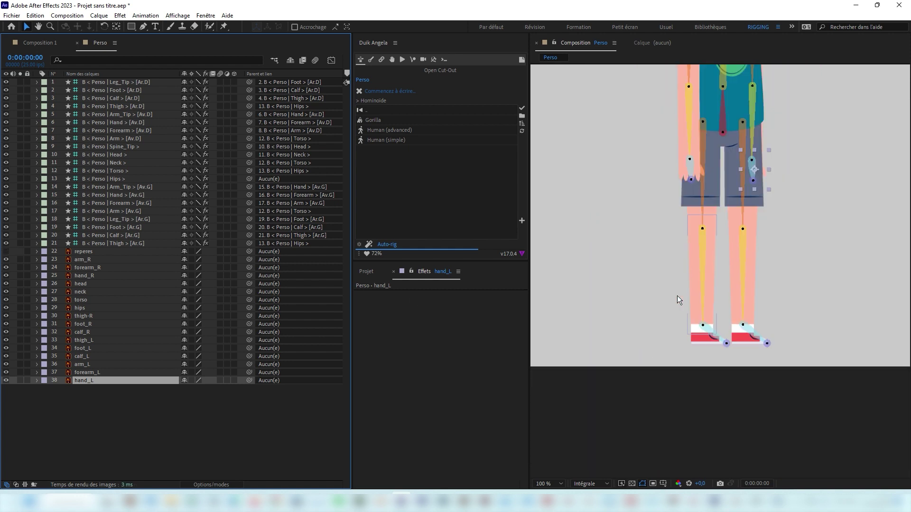
scroll(677, 295, up, 1)
scroll(600, 325, up, 5)
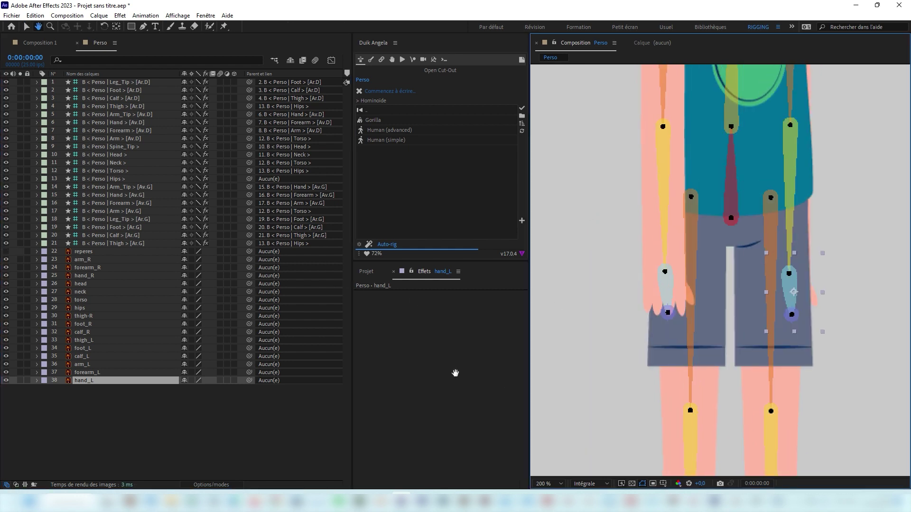
Parent the arm_R, forearm_R and hand_R layers to the Arm, Forearm and Hand [Av.D] bones respectively.
click(89, 257)
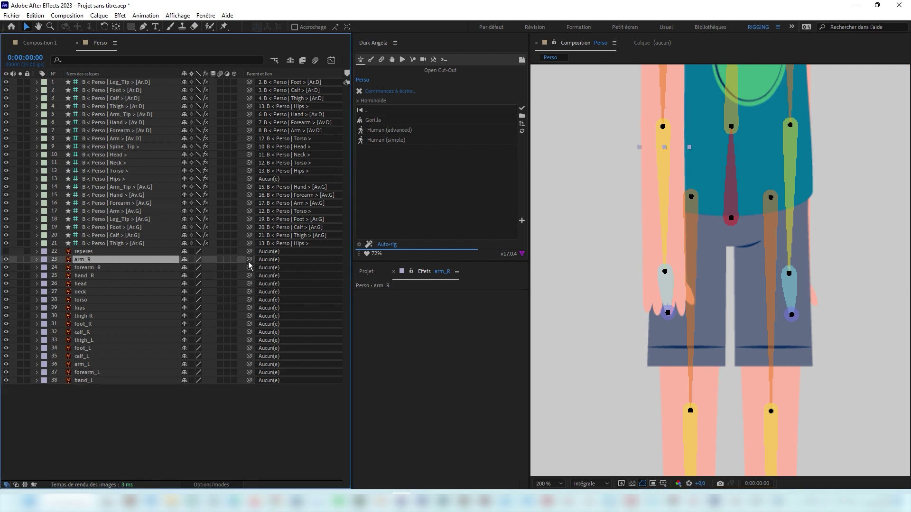
drag(249, 261, 133, 140)
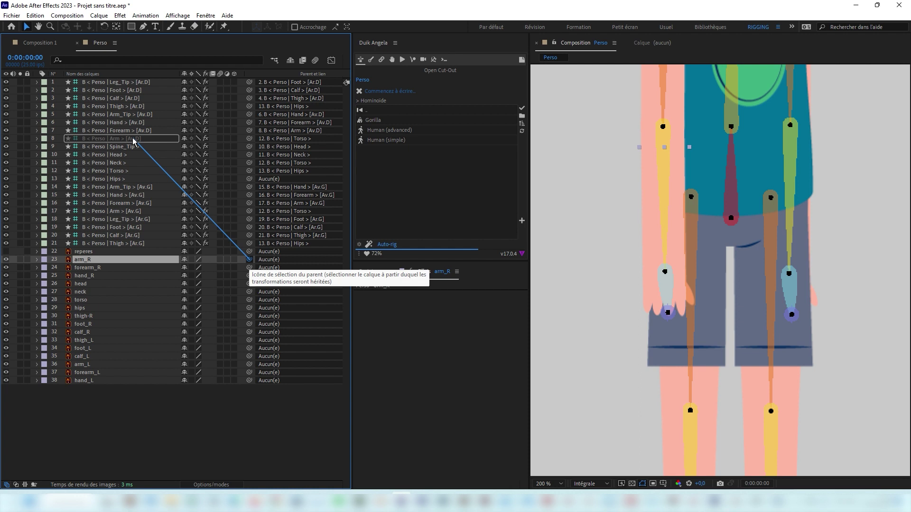
drag(133, 141, 133, 140)
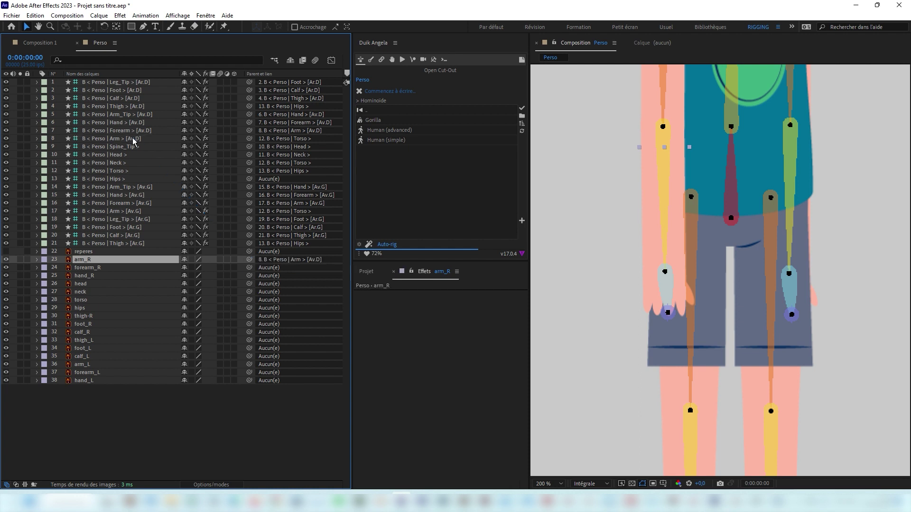
click(266, 269)
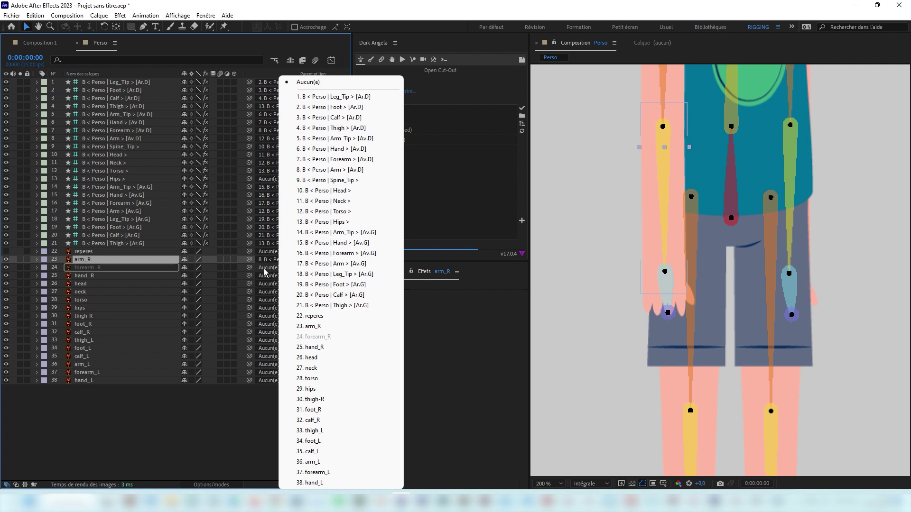
click(335, 160)
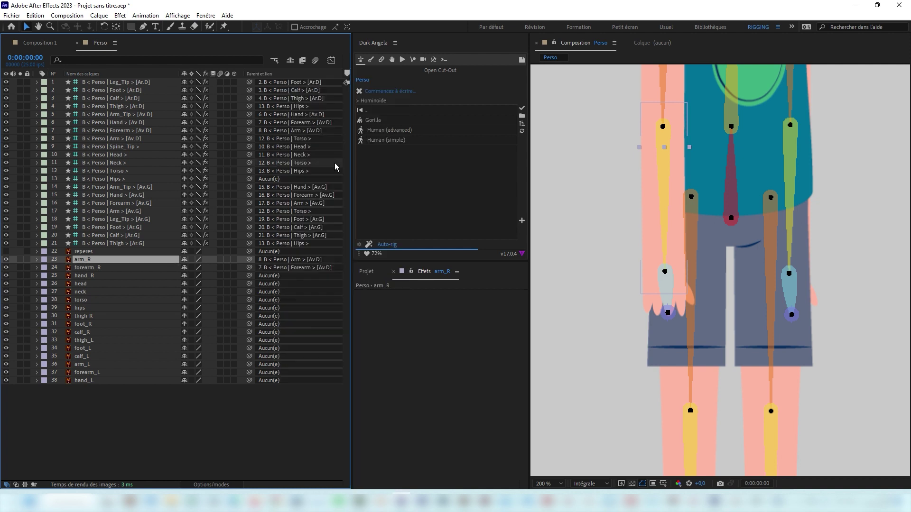
click(278, 277)
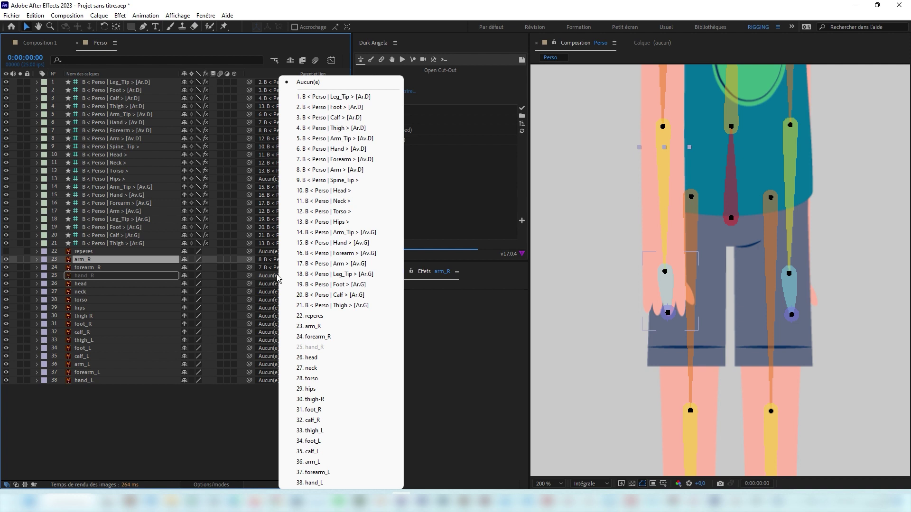
click(342, 152)
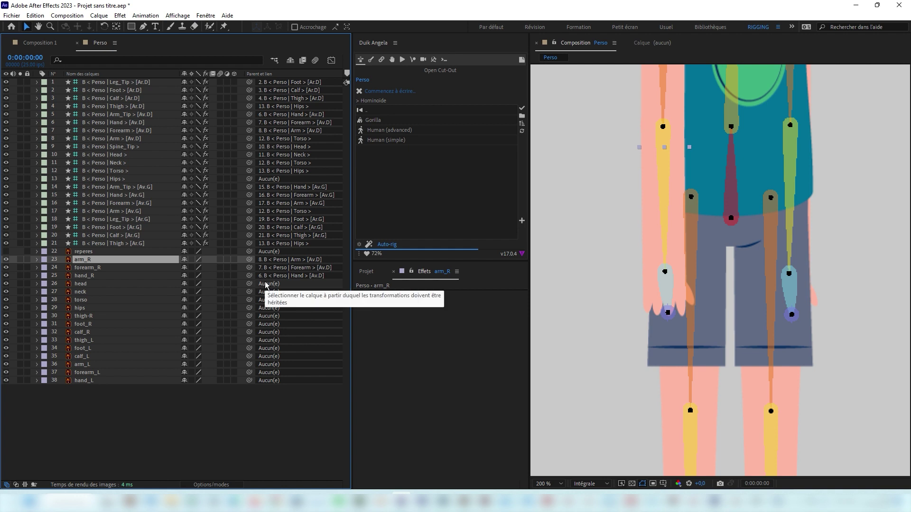
Parent the head, neck, torso and hips layers to the Head, Neck, Torso and Hips bones respectively.
click(266, 284)
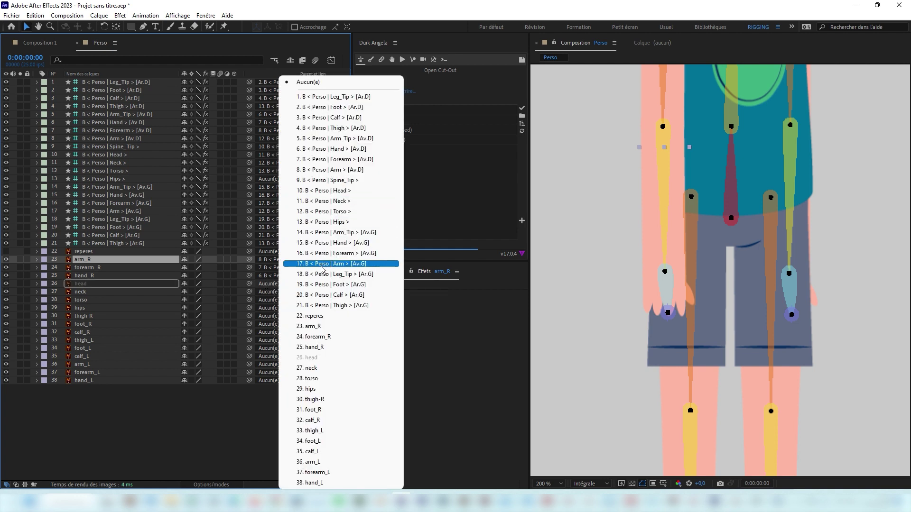
click(332, 191)
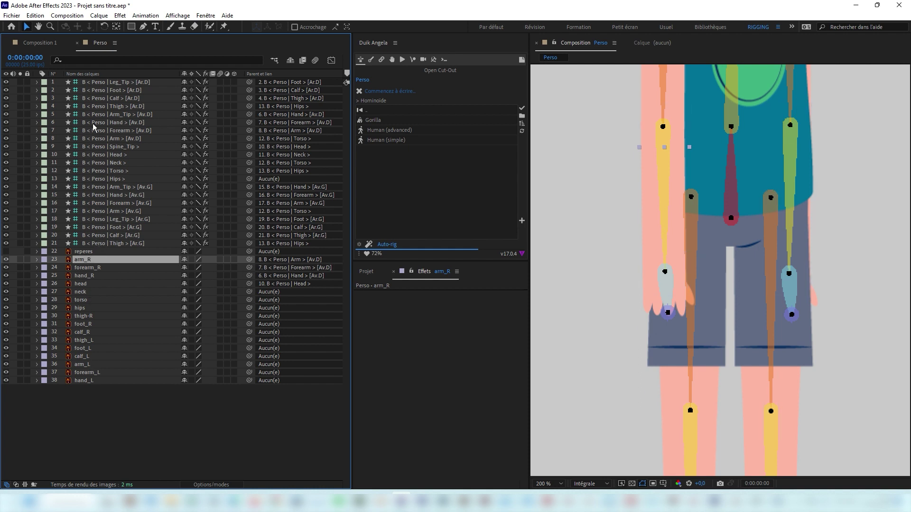
click(266, 294)
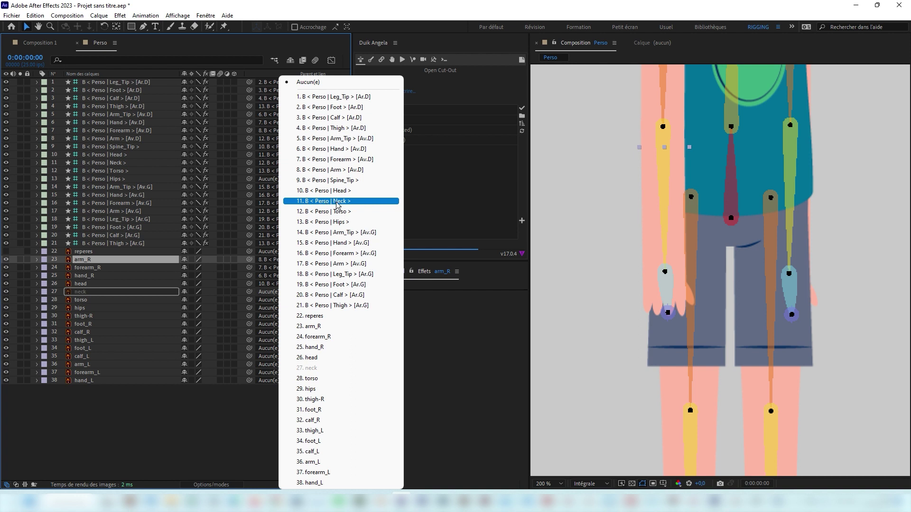
click(309, 201)
click(264, 300)
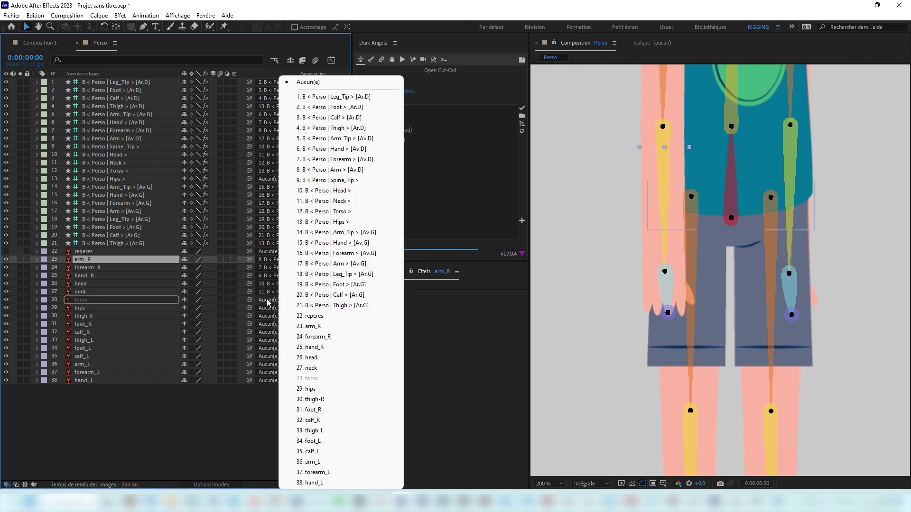
click(331, 217)
click(265, 307)
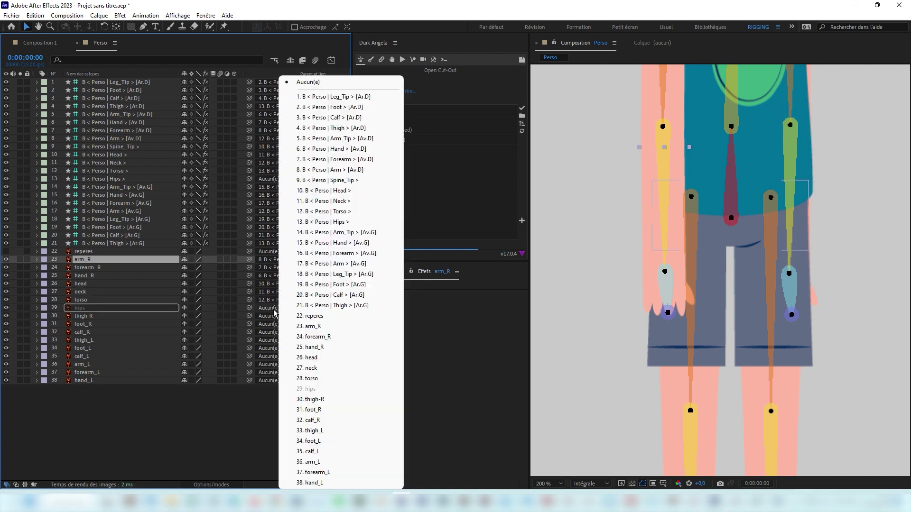
click(335, 222)
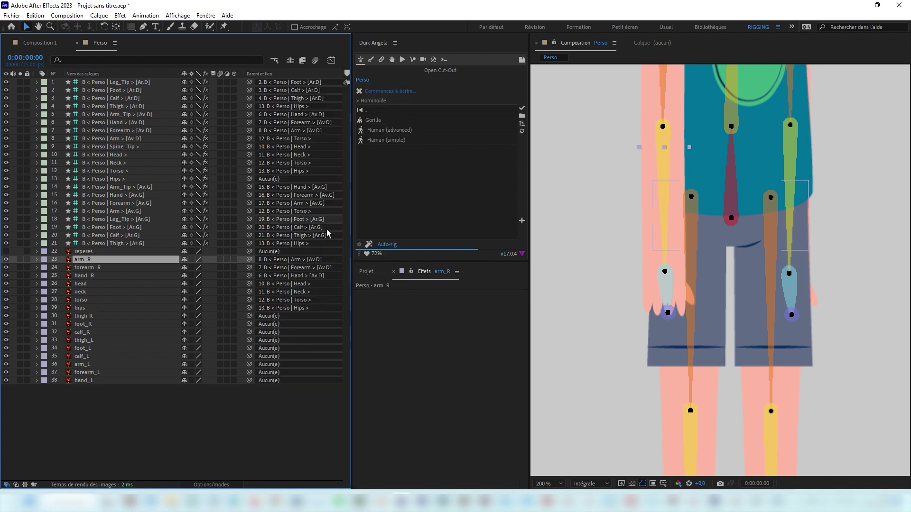
Parent the thigh-R, foot_R and calf_R layers to the Thigh, Foot and Calf [Ar.D] bones respectively.
click(275, 318)
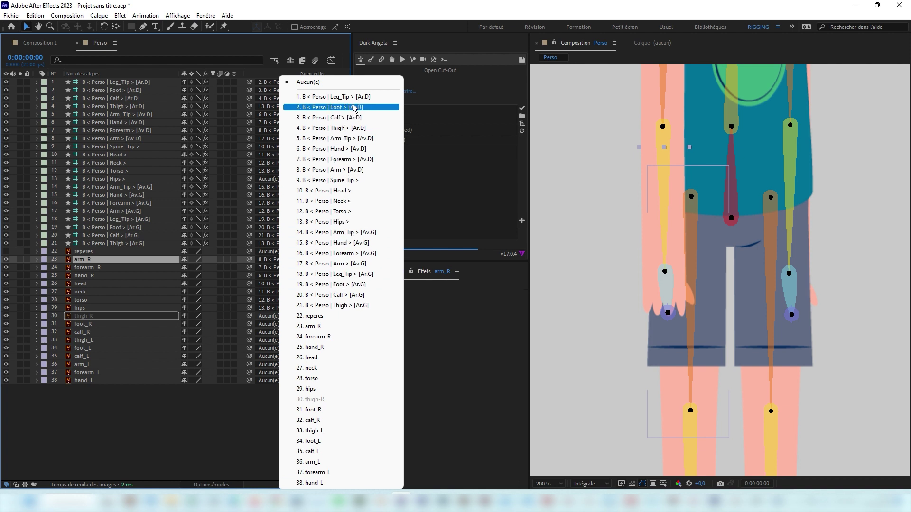
click(354, 128)
click(283, 324)
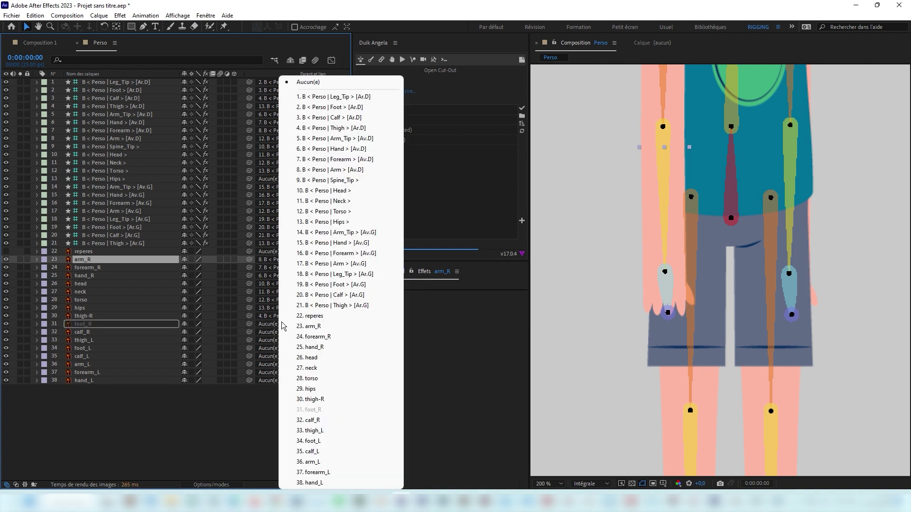
click(334, 108)
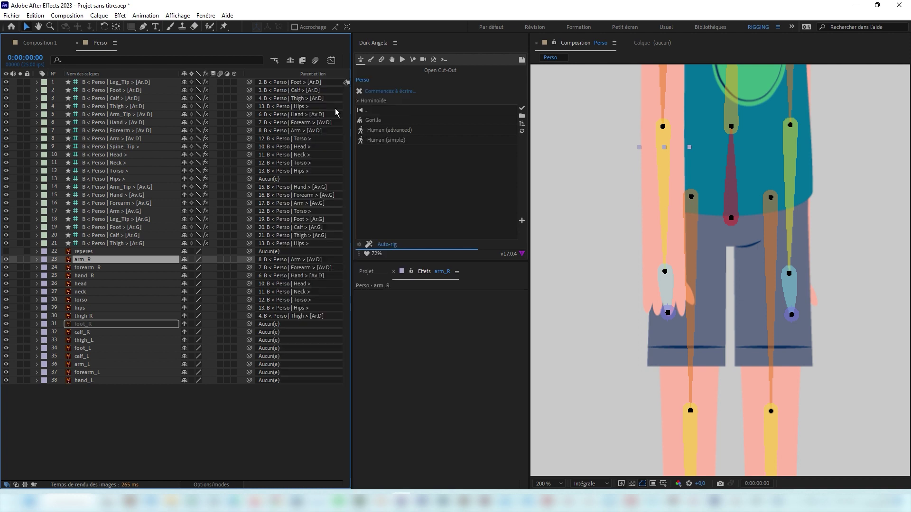
click(292, 334)
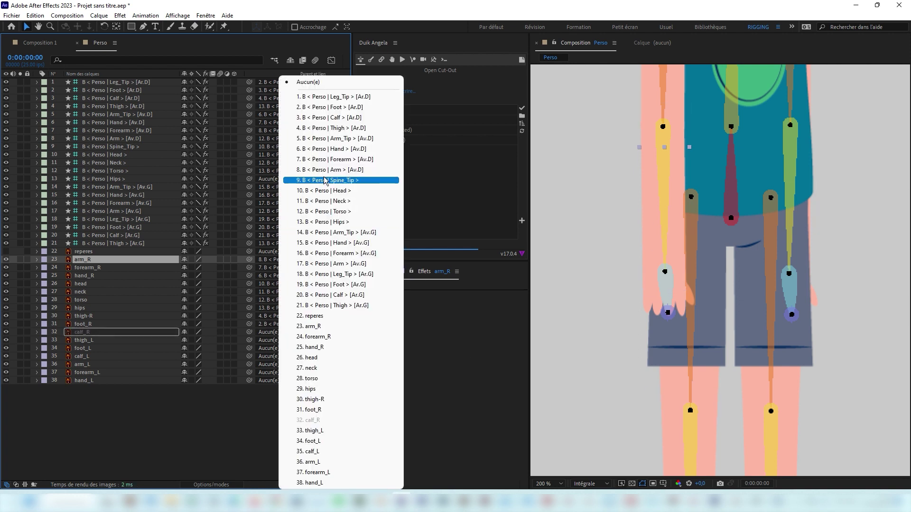
click(327, 122)
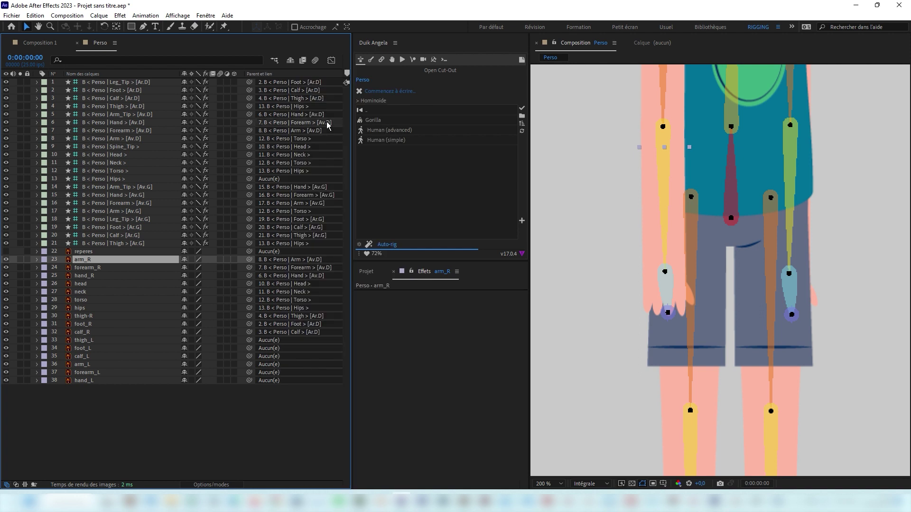
Parent the thigh_L, foot_L and calf_L layers to the Thigh, Foot and Calf [Ar.G] bones respectively.
click(288, 341)
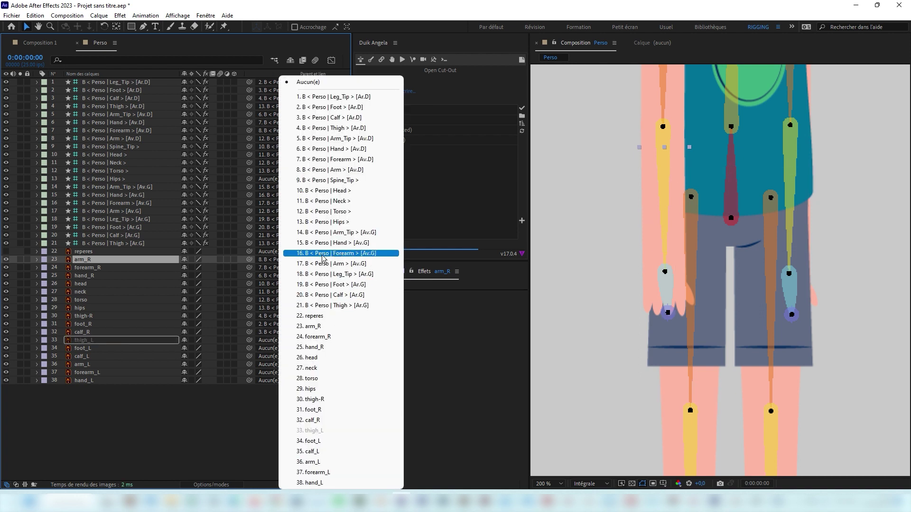
click(328, 305)
click(288, 349)
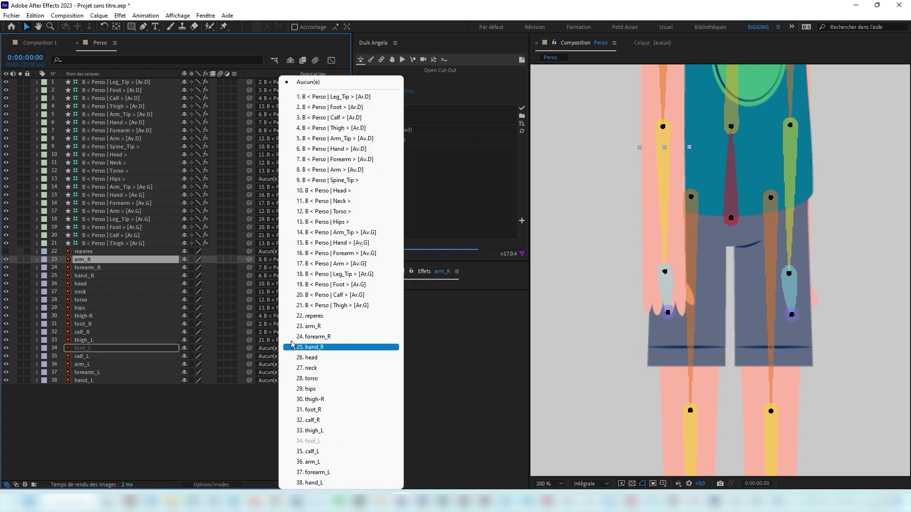
click(319, 284)
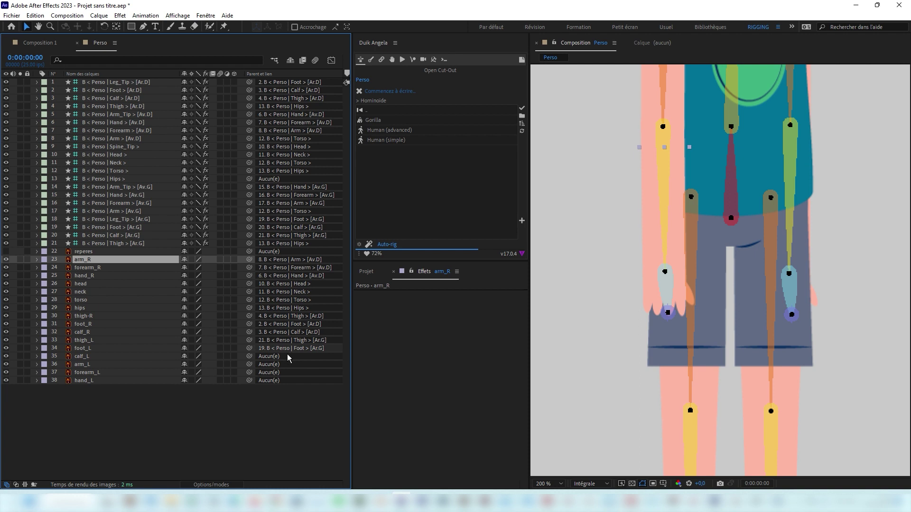
click(283, 357)
click(328, 295)
Parent the arm_L, forearm_L and hand_L layers to the Arm, Forearm and Hand [Av.G] bones respectively.
click(290, 364)
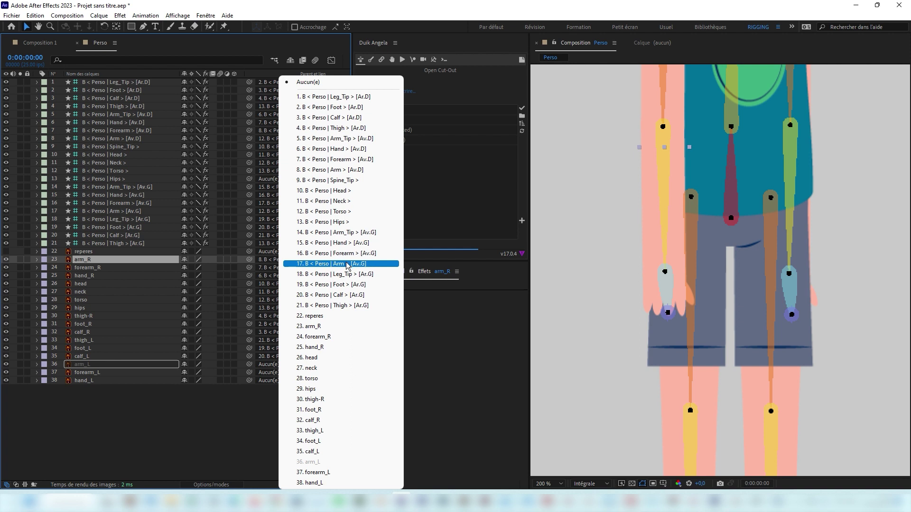
click(348, 264)
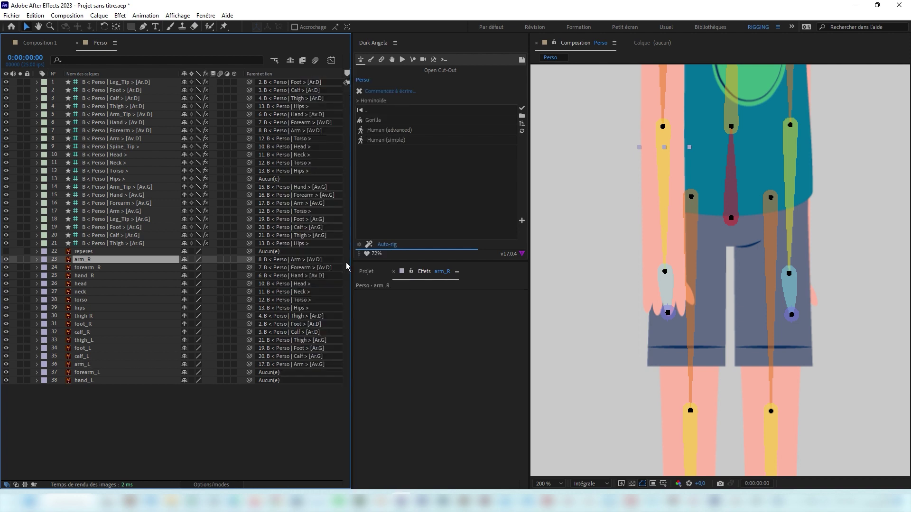
click(291, 373)
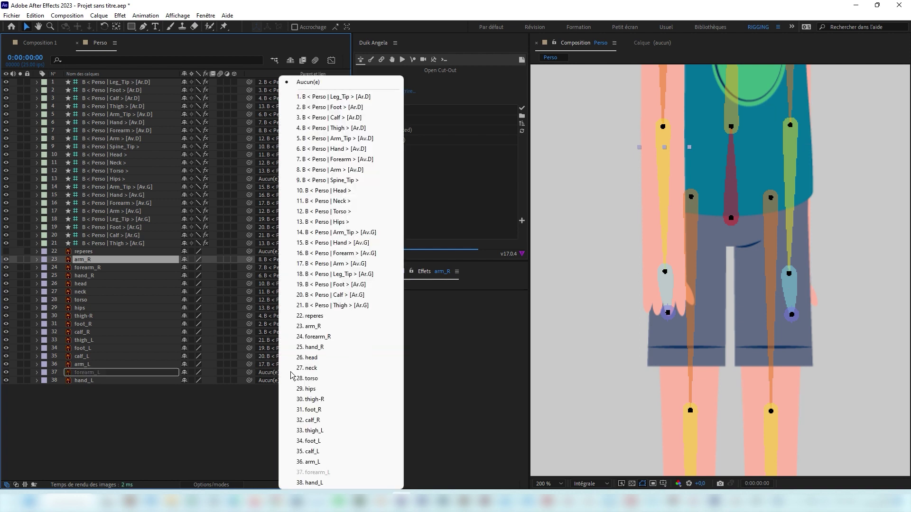
click(342, 253)
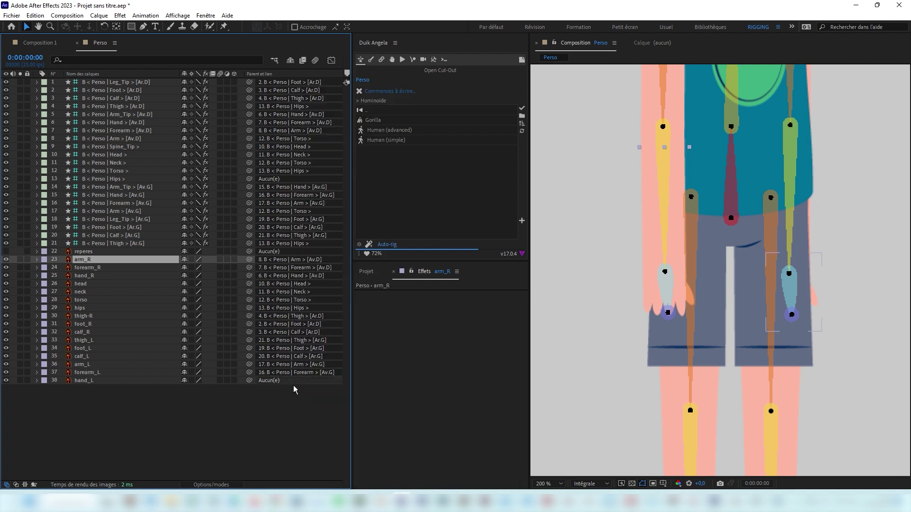
click(293, 381)
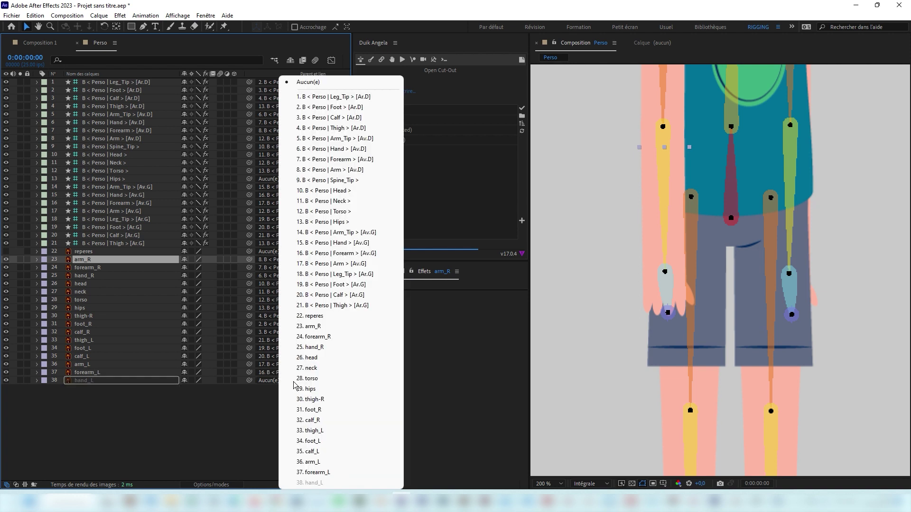
click(342, 243)
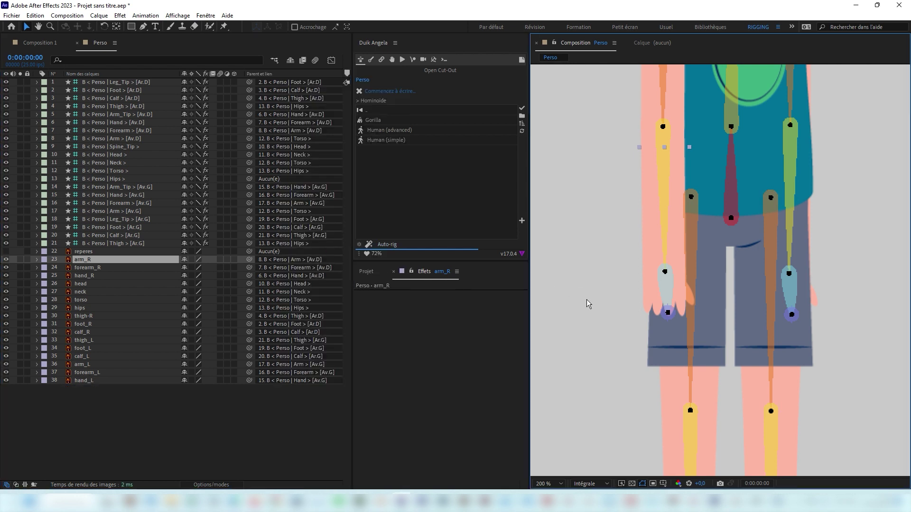
key(slash)
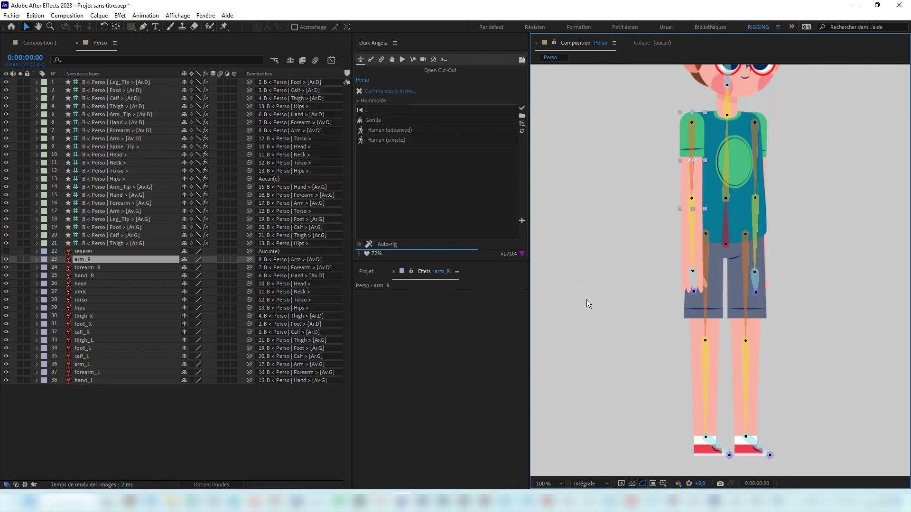
Test the Thigh [Ar.G] bone by rotating it to about -20°, and undo the rotation.
click(97, 242)
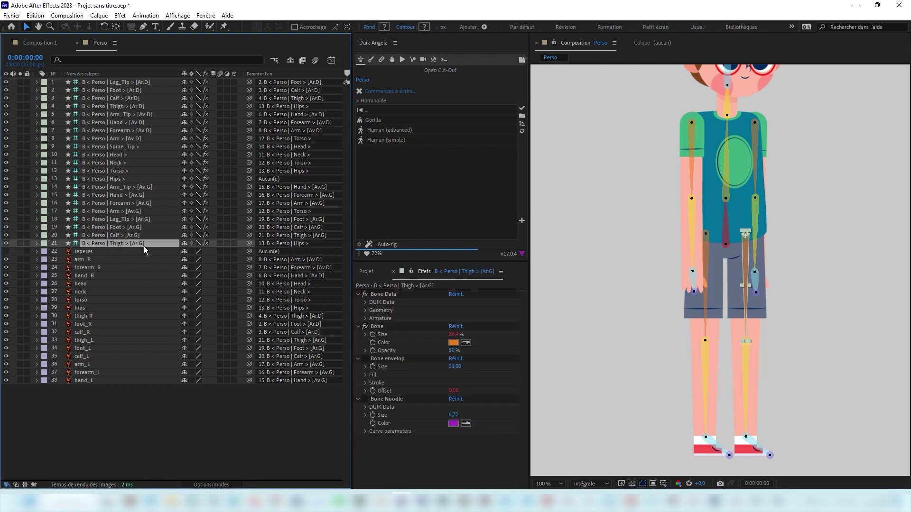
key(r)
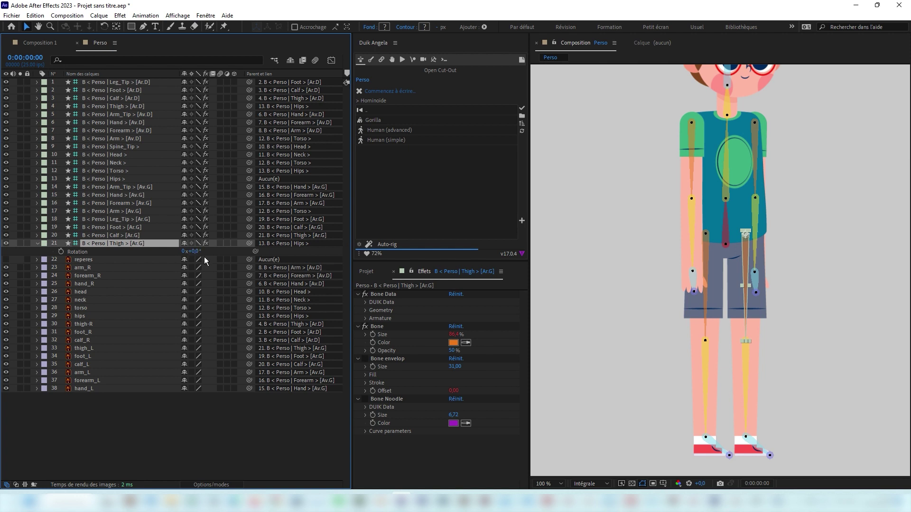
drag(196, 254, 186, 254)
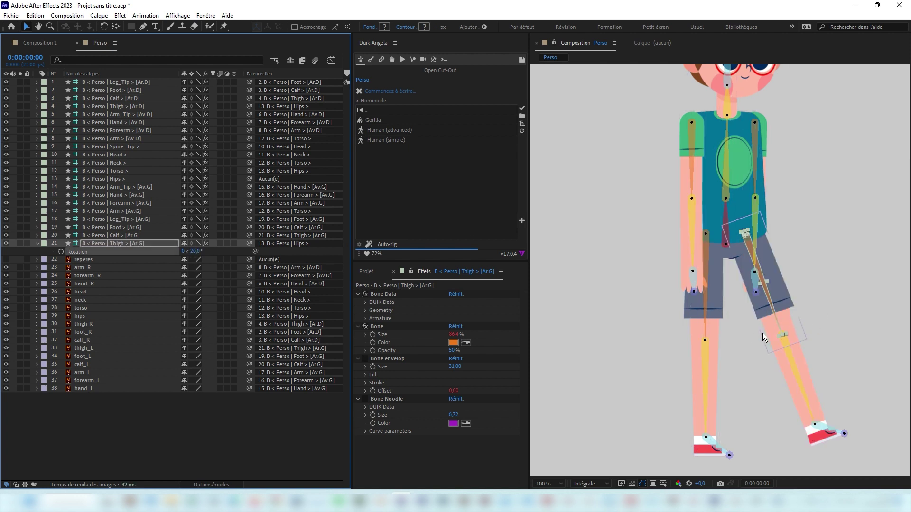
key(ctrl+z)
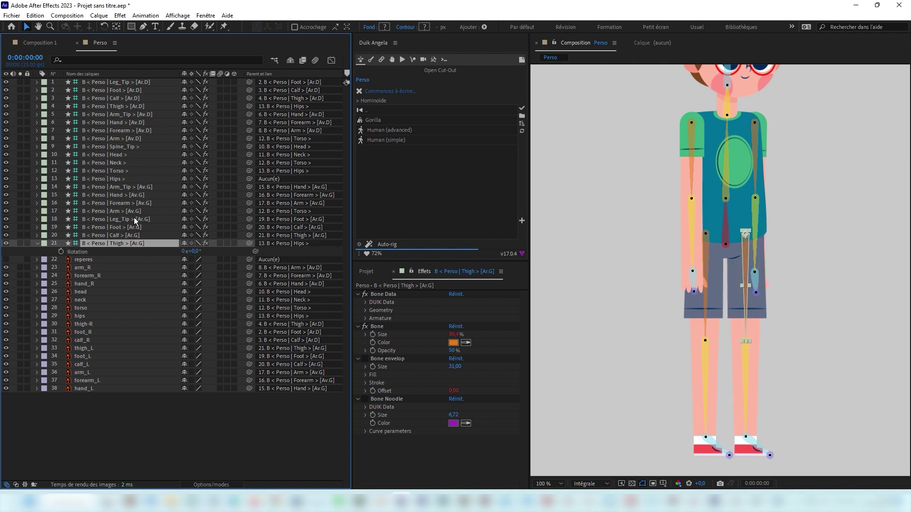
Test the Torso bone by rotating it to about 9°, and undo the rotation.
click(120, 212)
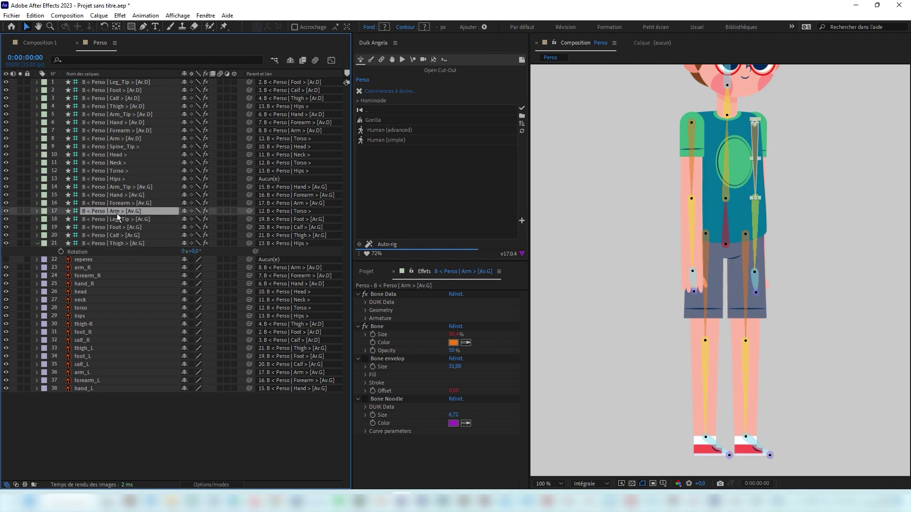
click(115, 170)
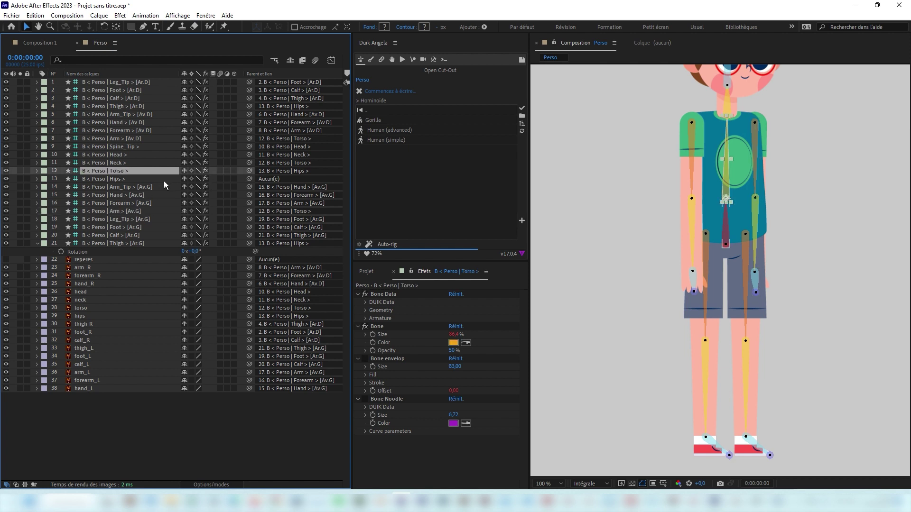
key(r)
drag(191, 180, 203, 181)
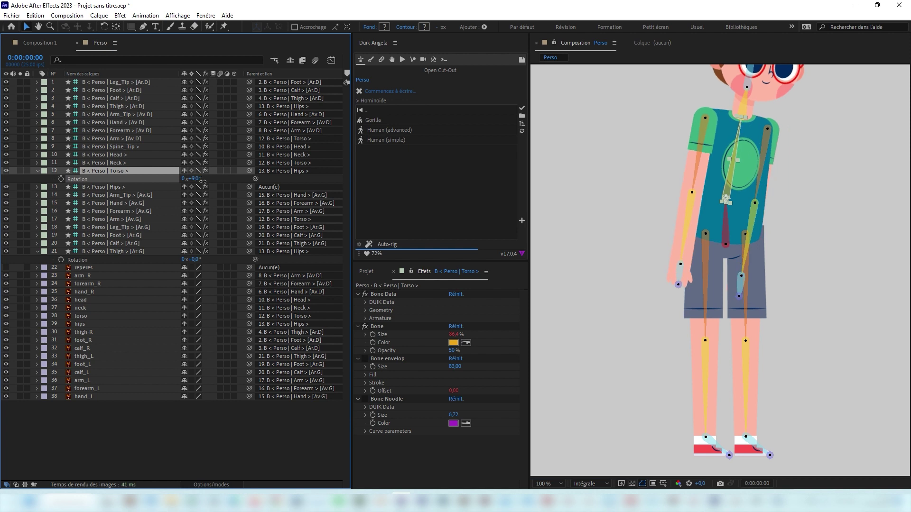
key(ctrl+z)
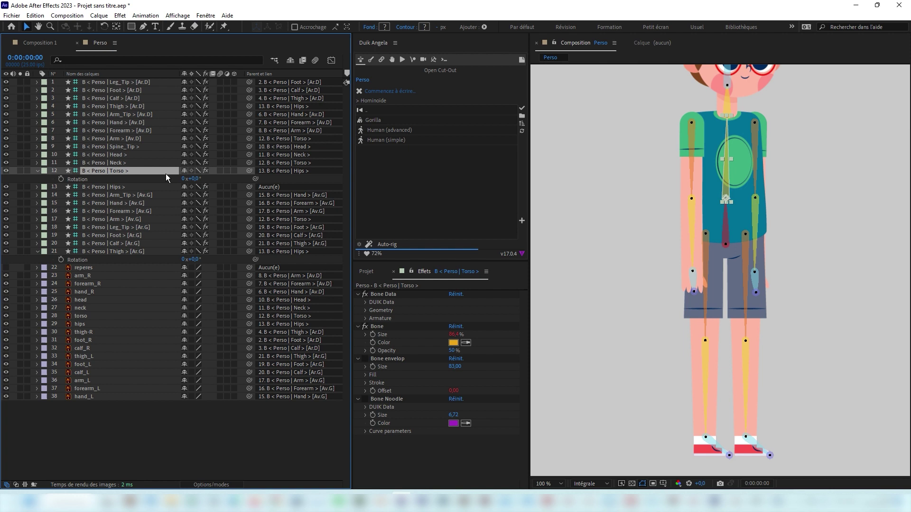
key(r)
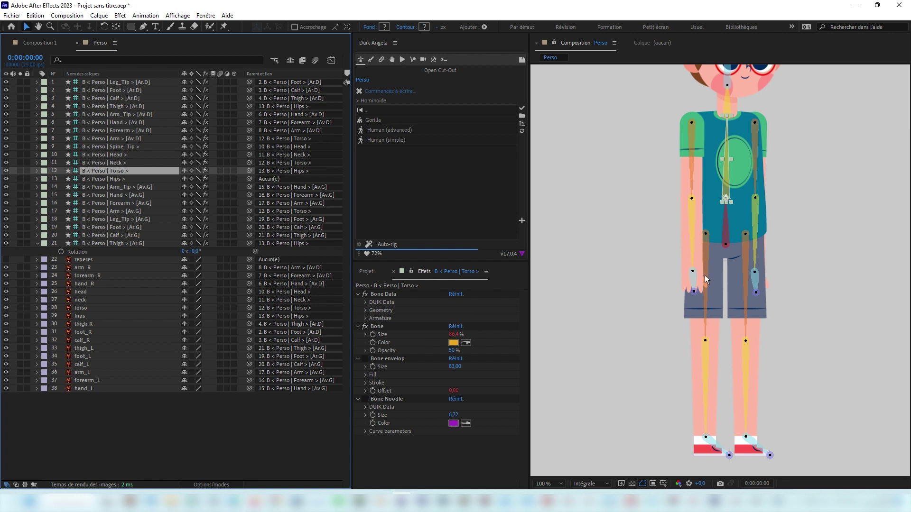
Duplicate the Perso composition, rename the copy "Perso rig" and open it.
click(370, 271)
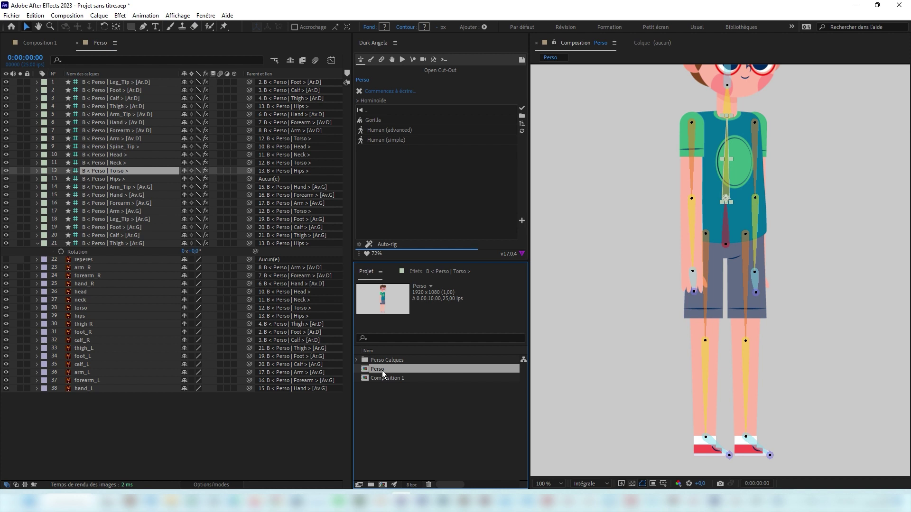
key(ctrl+d)
right_click(381, 371)
click(407, 366)
text(Perso rig)
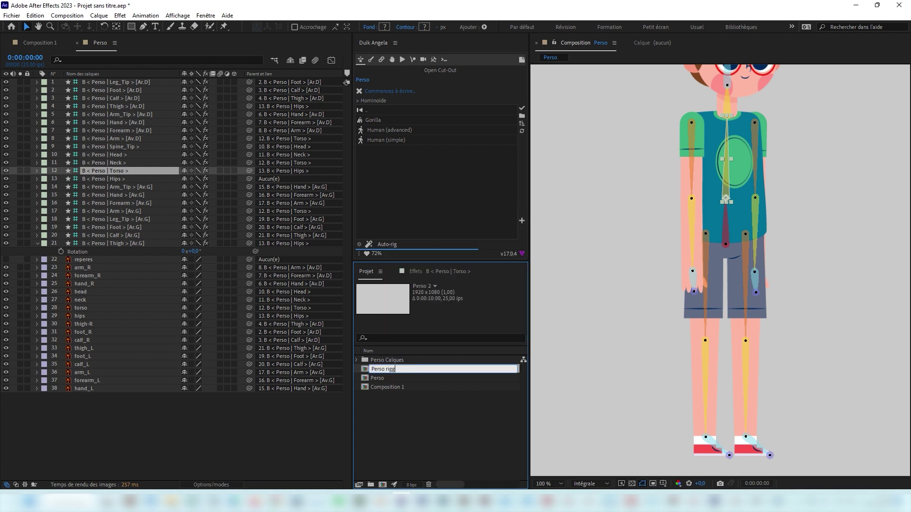
key(Return)
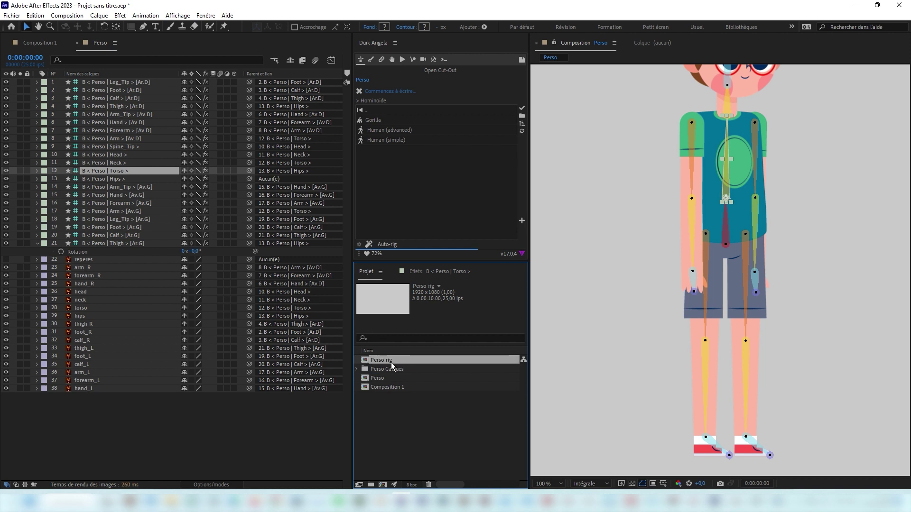
double_click(366, 360)
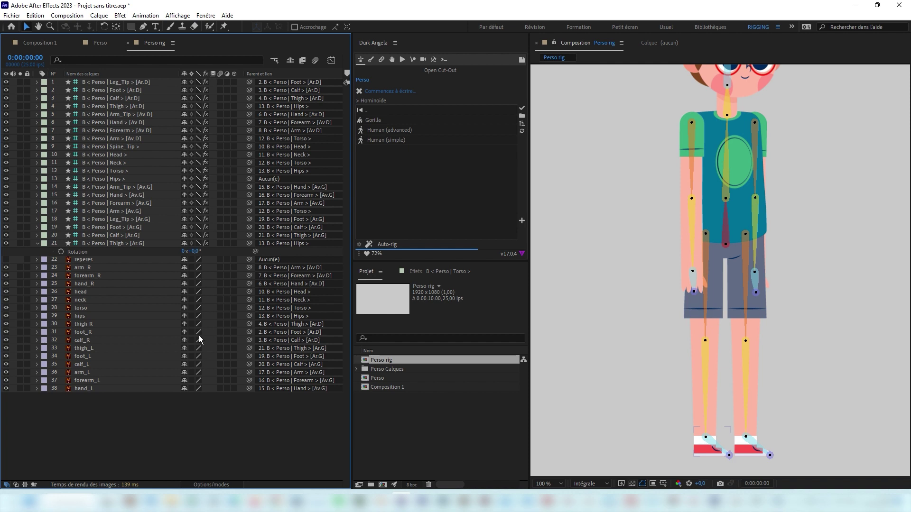
Run Duik's Auto-rig on all the bone layers, from Leg_Tip [Ar.D] to Thigh [Ar.G].
key(ctrl+a)
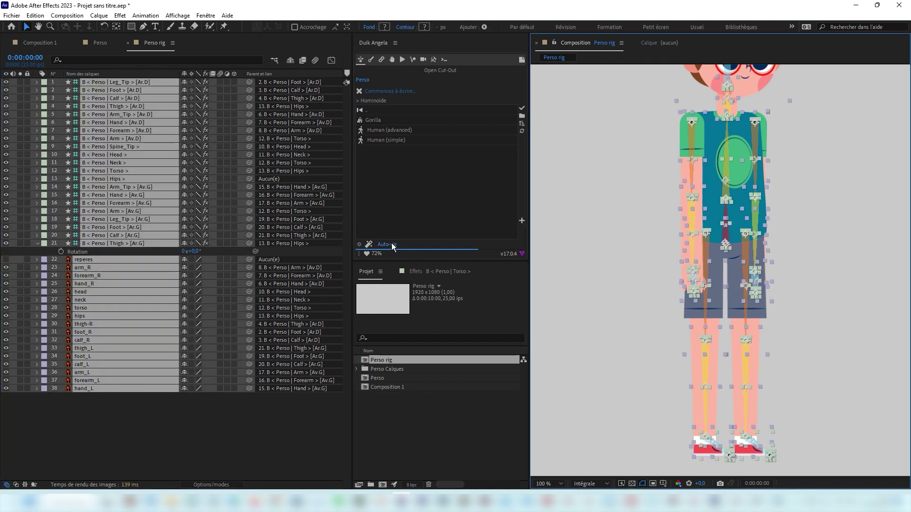
click(148, 244)
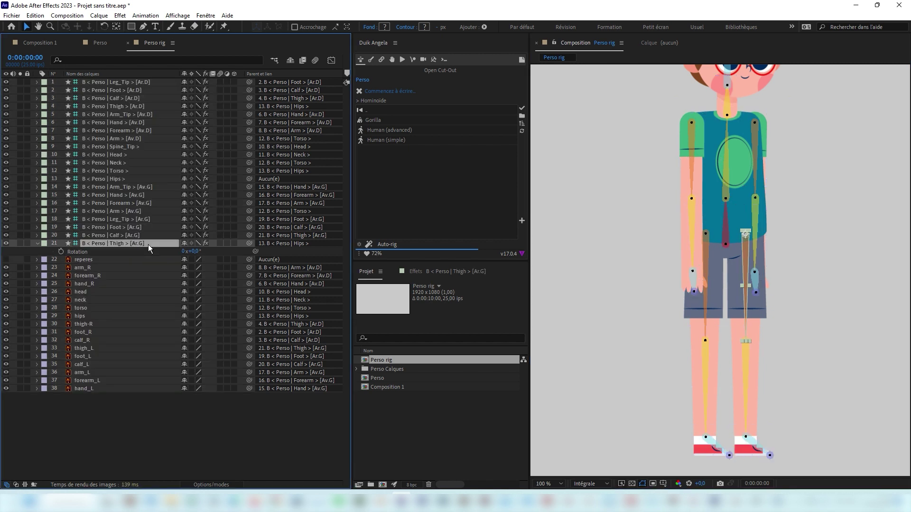
shift+click(126, 84)
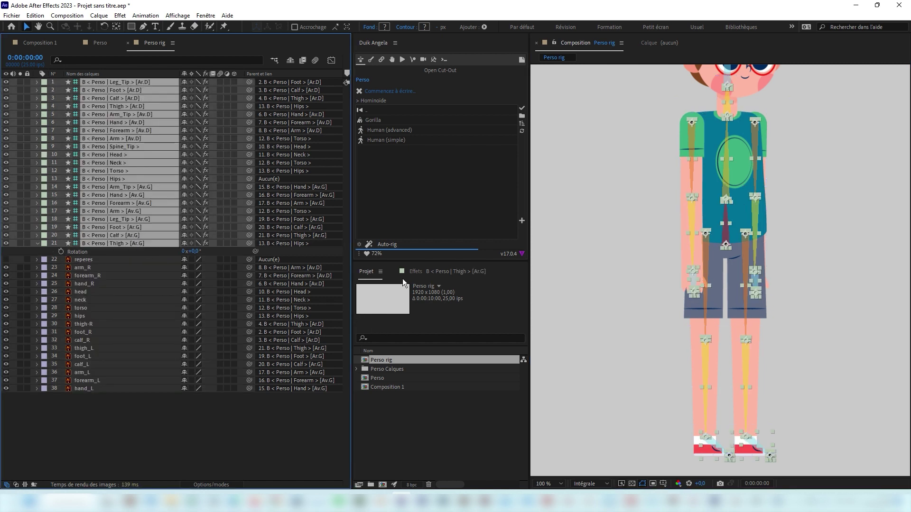
click(388, 244)
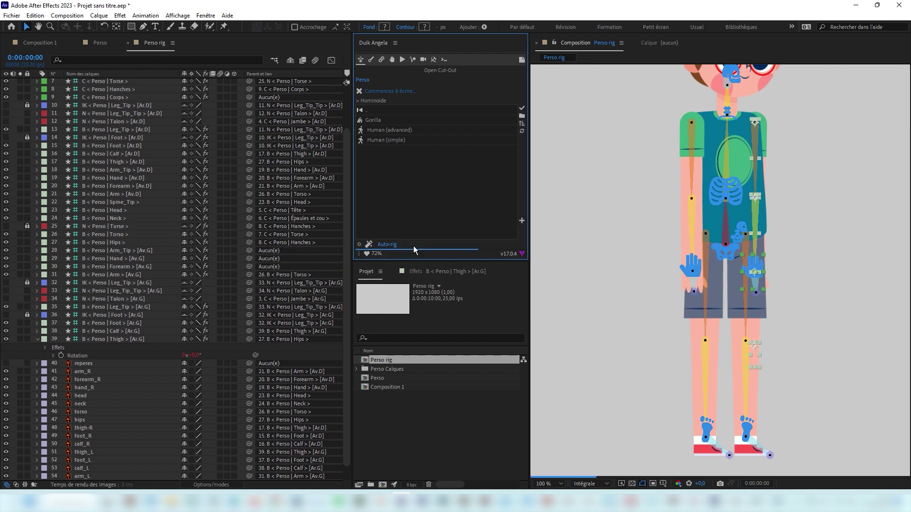
Test the rig by moving both hand controllers outward and shifting the head controller, and undo the moves.
click(652, 265)
click(685, 270)
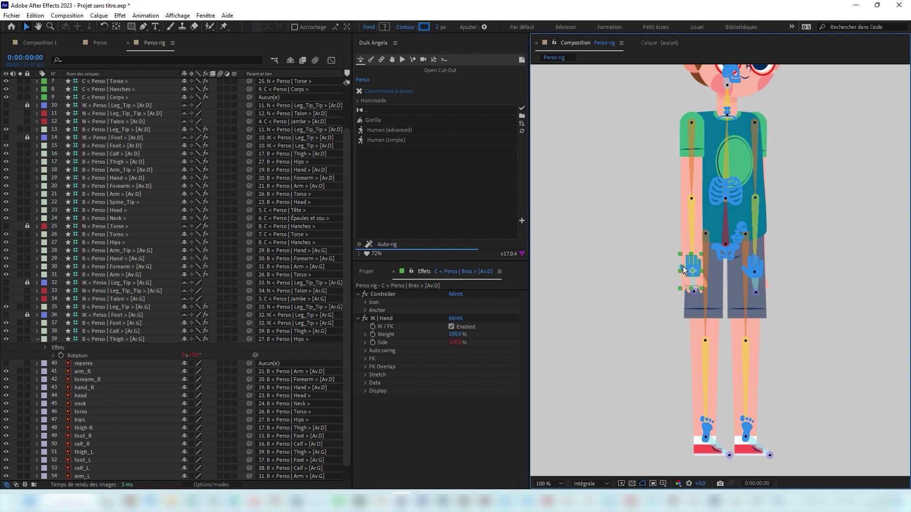
drag(684, 271, 622, 255)
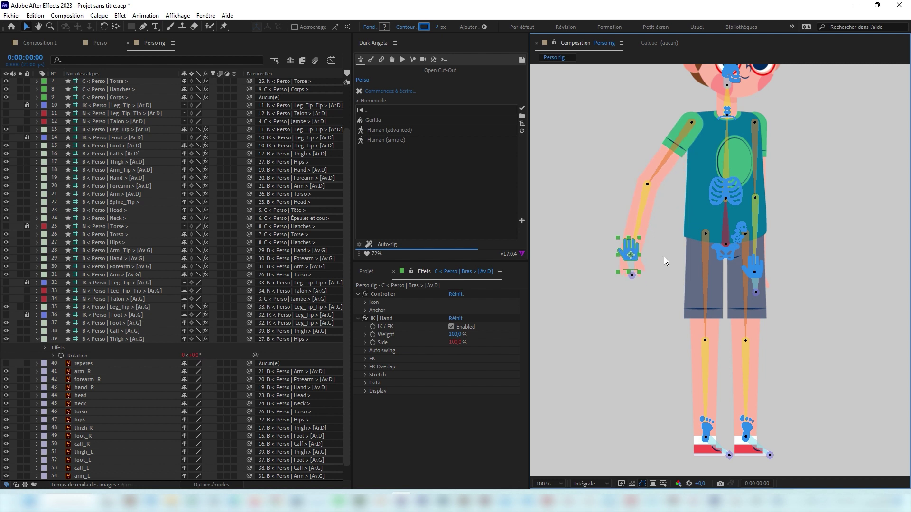
drag(752, 268, 820, 254)
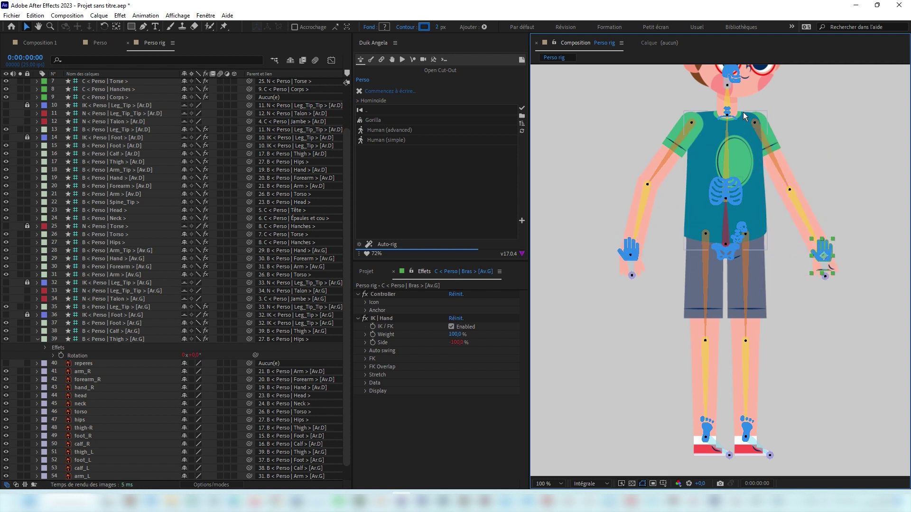
drag(731, 72, 722, 80)
key(ctrl+z)
key(ctrl+z)
key(ctrl+z)
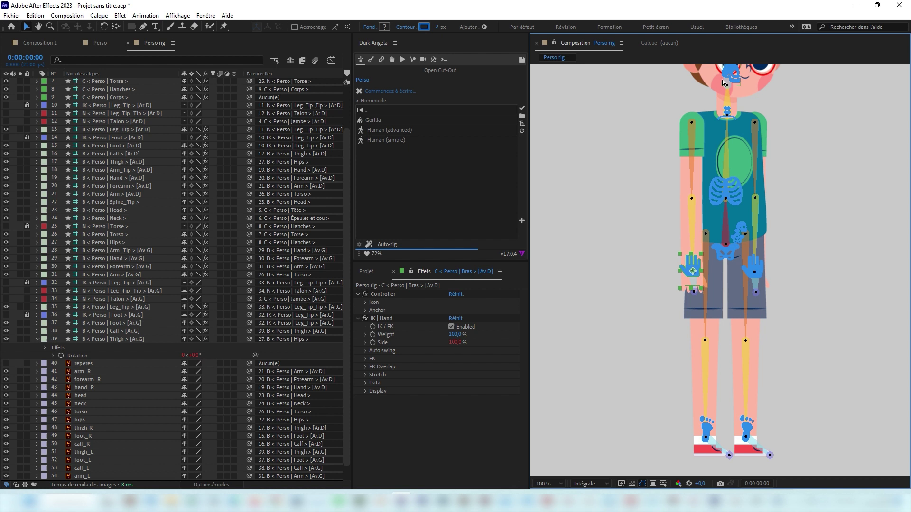
Lower the Corps controller to bend the knees, and on the Jambe [Ar.D] controller enable Auto swing and Reverse with Side at -100%.
click(741, 227)
drag(742, 227, 740, 257)
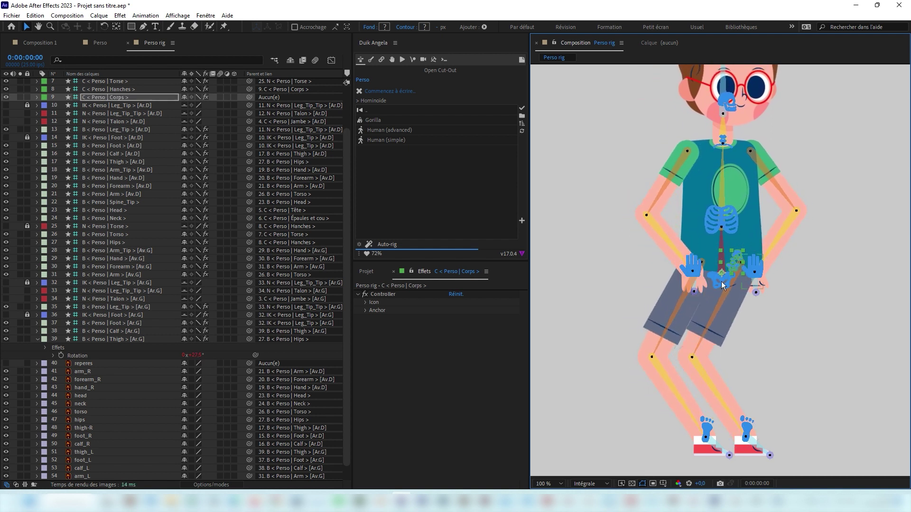
click(706, 432)
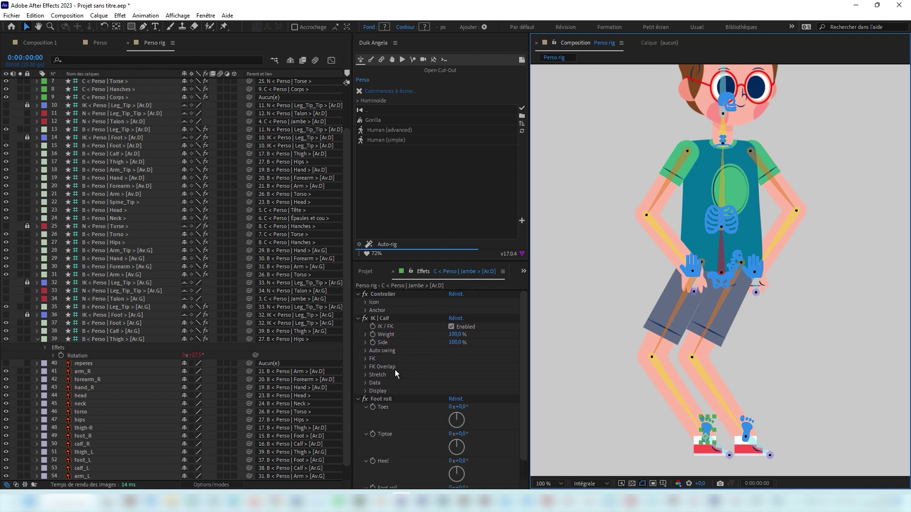
click(365, 351)
click(451, 359)
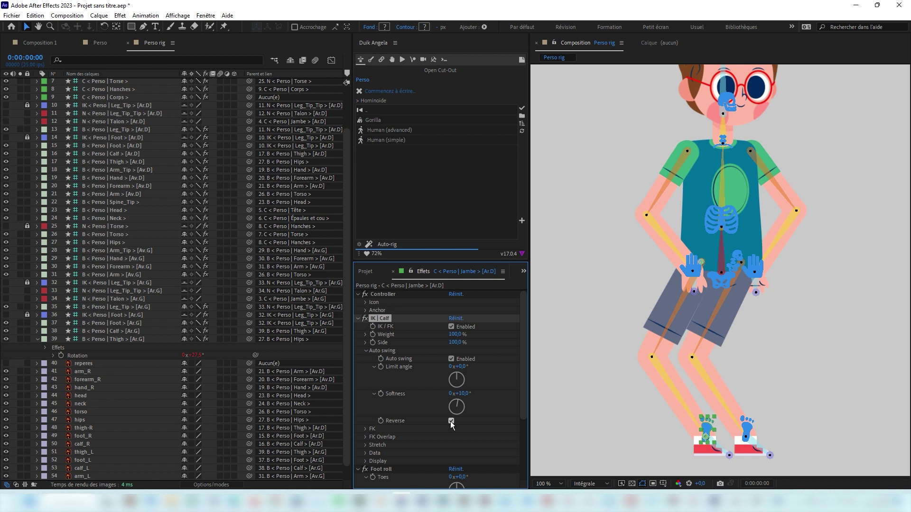
click(452, 342)
click(452, 342)
text(-)
key(Return)
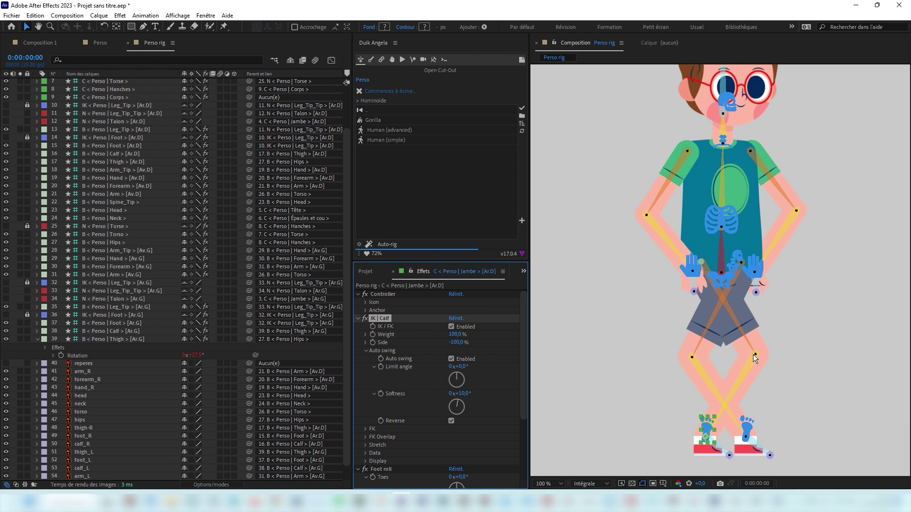
On the Jambe [Ar.G] controller's IK effect, enable Auto swing and Reverse and set Side to -100%.
click(750, 431)
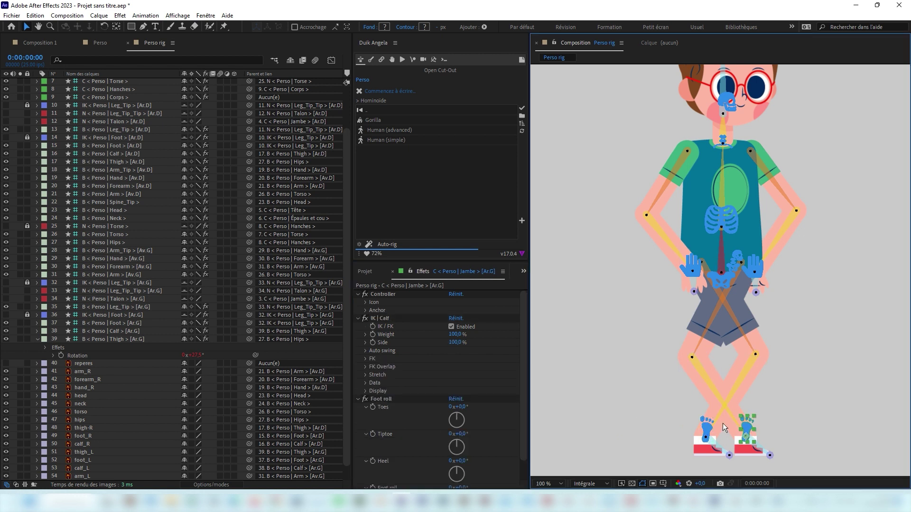
click(365, 351)
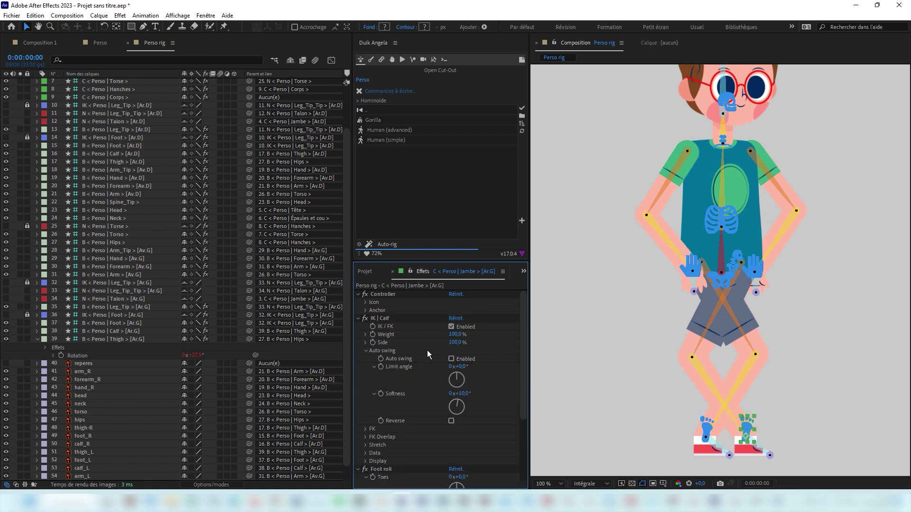
click(453, 359)
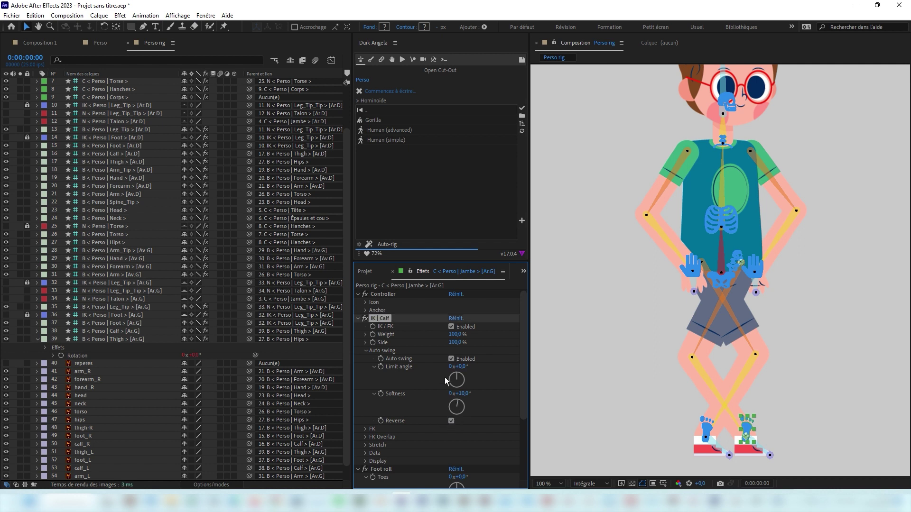
click(455, 342)
text(-100)
key(Return)
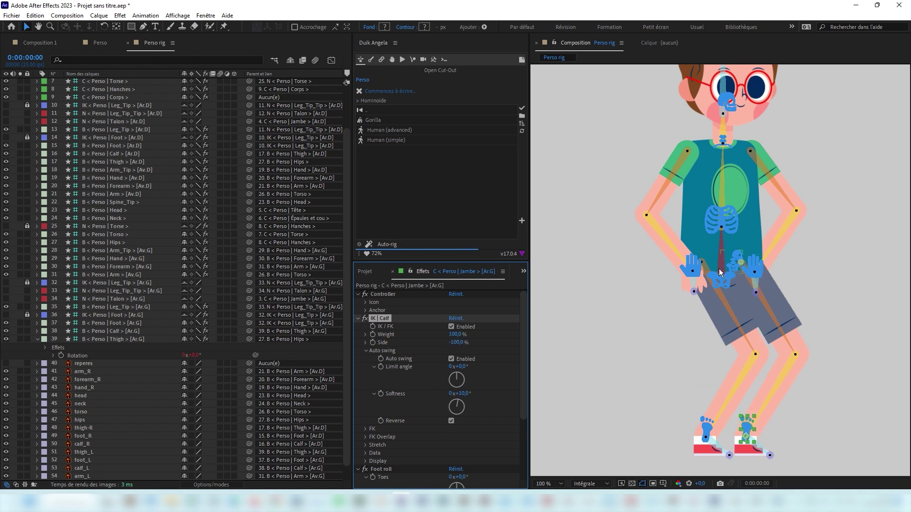
Raise the Corps controller until the character stands with straight legs again.
click(735, 255)
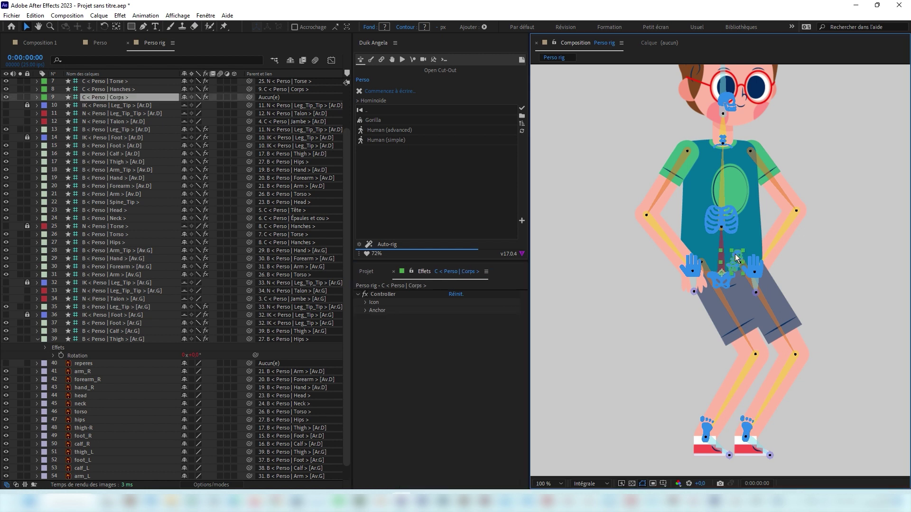
drag(735, 254, 736, 231)
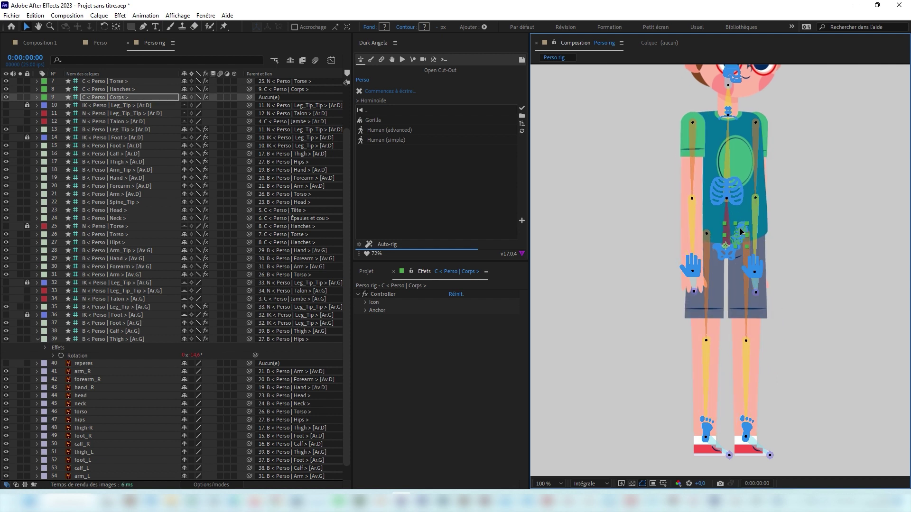
drag(741, 227, 742, 224)
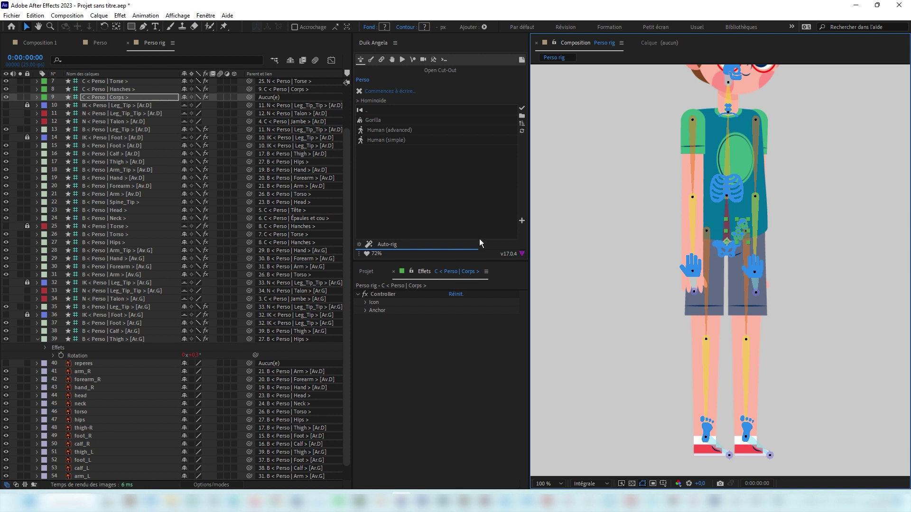
Review the rig's controllers by selecting all nine controller layers, from Corps up to Bras [Av.G], with the whole character in view.
click(106, 81)
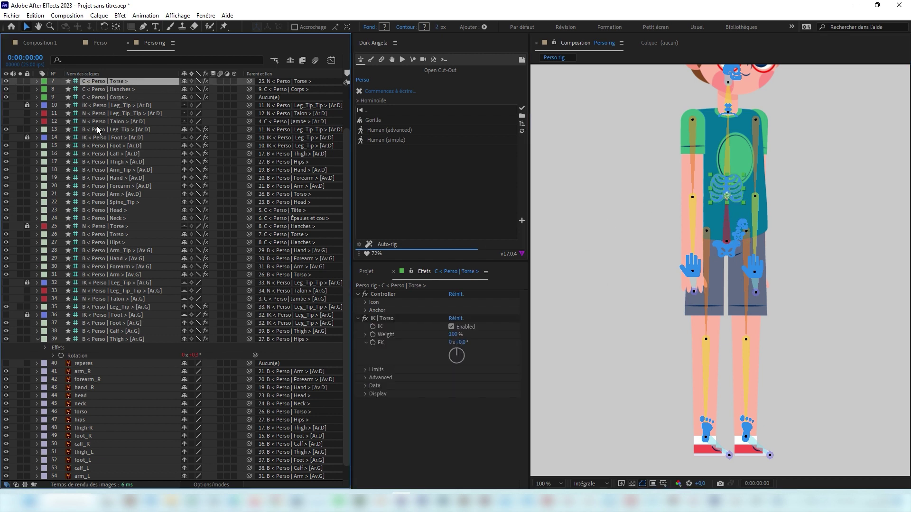
scroll(103, 129, up, 3)
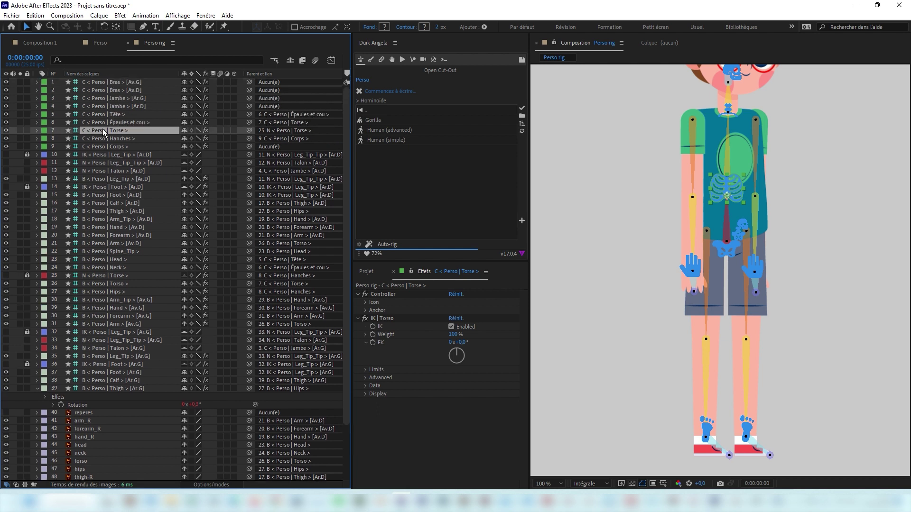
click(101, 149)
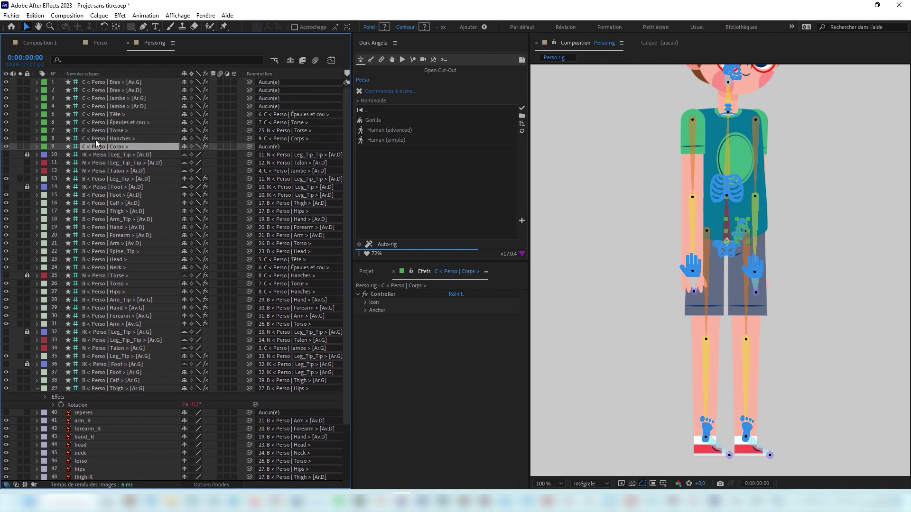
shift+click(118, 81)
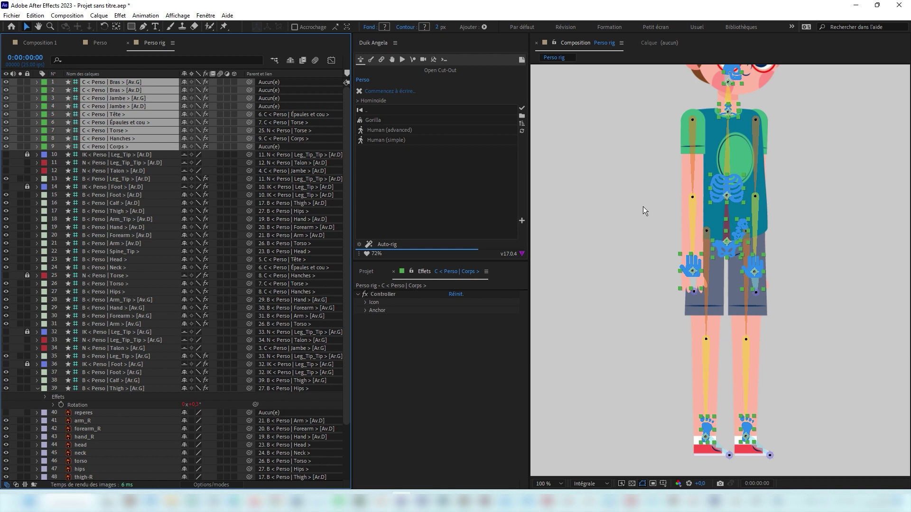
key(comma)
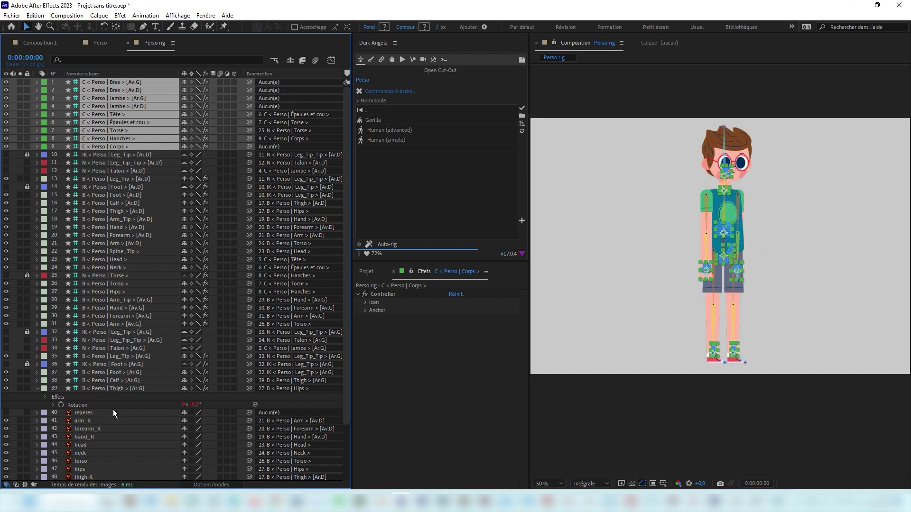
Lock every layer below the nine controllers, mark those layers as shy, and hide the shy layers from the timeline.
click(133, 155)
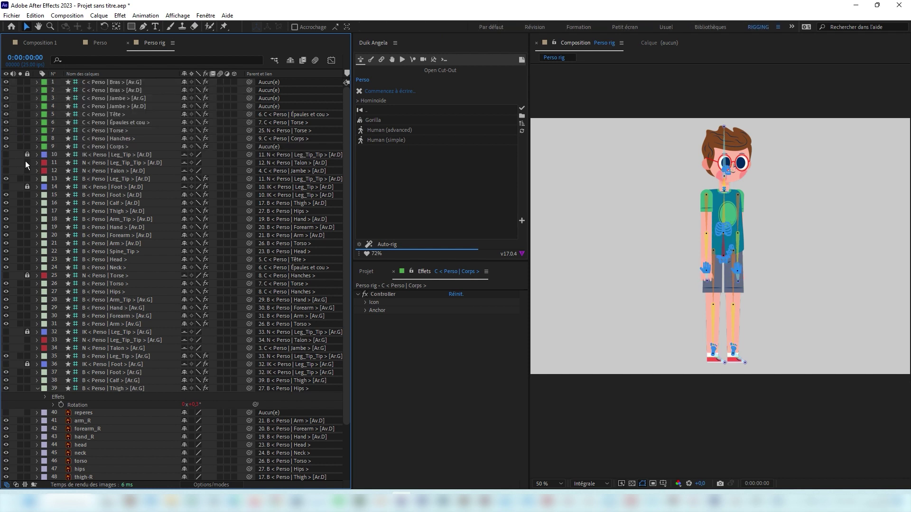
drag(27, 163, 26, 480)
drag(184, 110, 181, 479)
scroll(198, 329, up, 3)
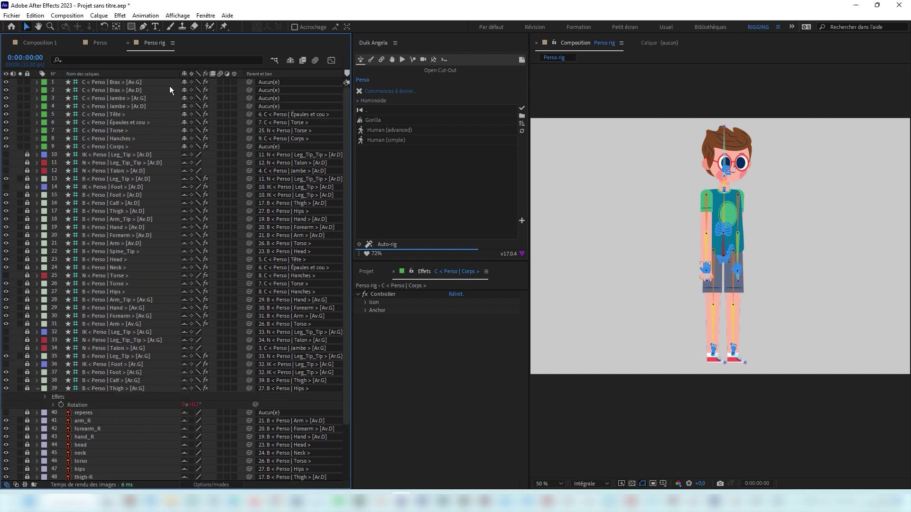
click(289, 60)
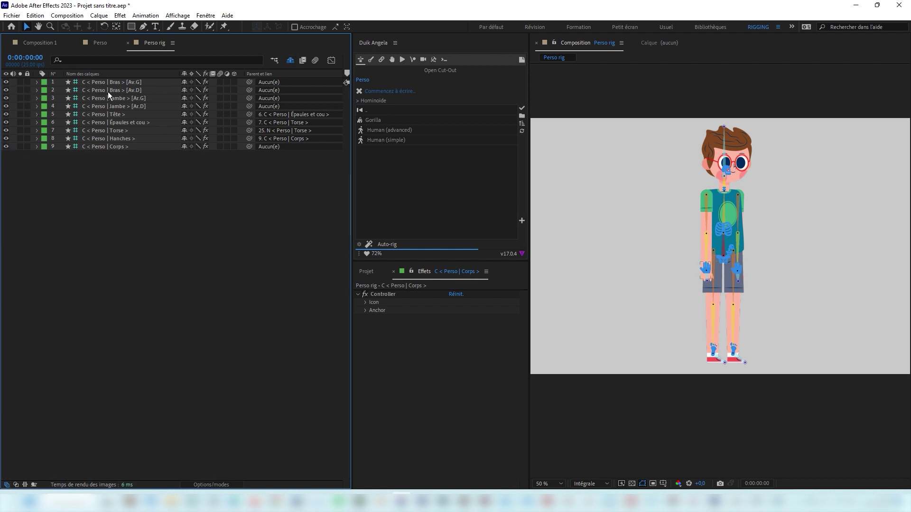
Hide the character's bones using Duik's Afficher/masquer les os bone tool.
click(115, 82)
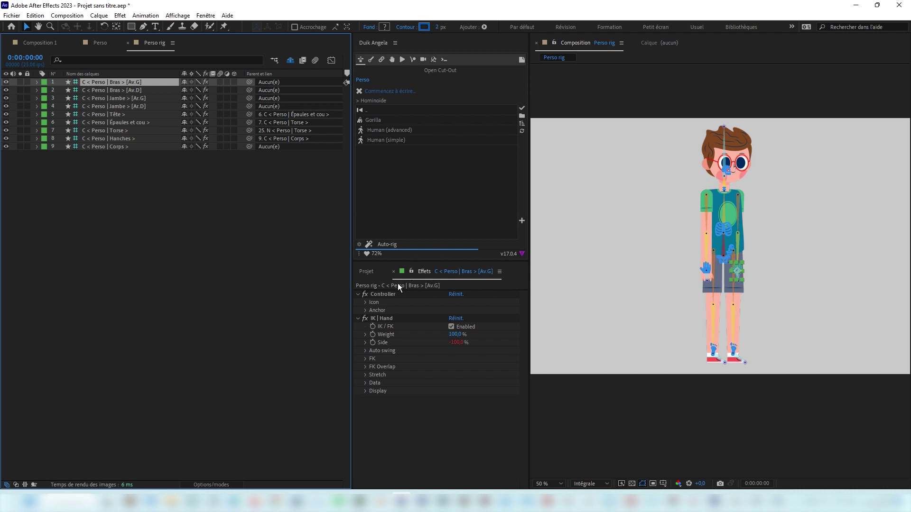
click(372, 60)
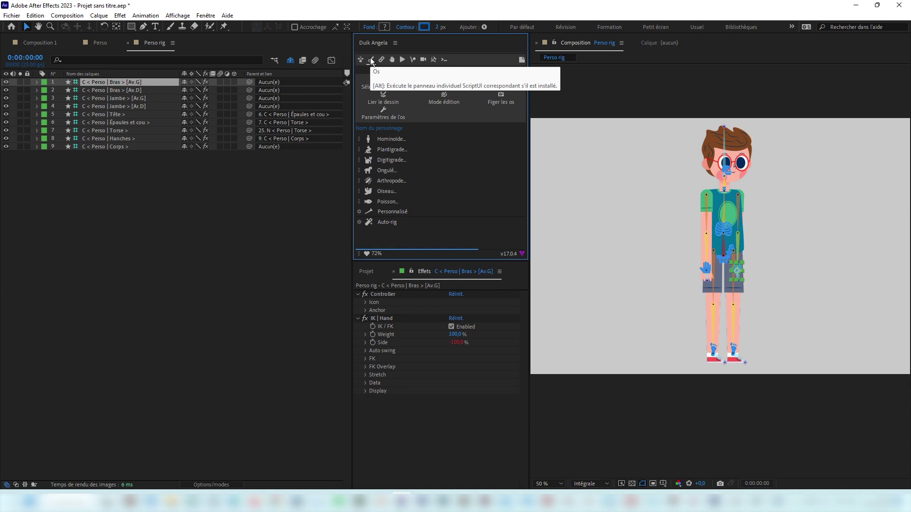
click(445, 84)
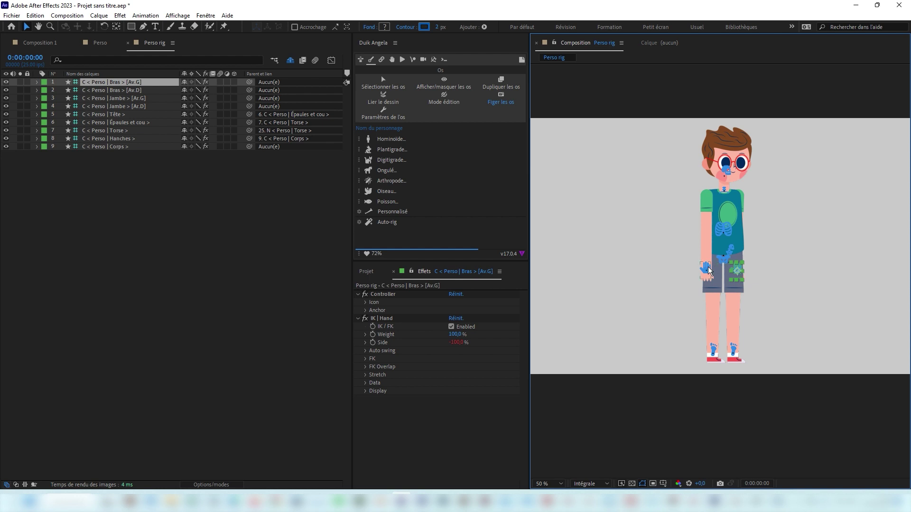
Identify the hips, torso and neck controllers on the character and hide the Épaules et cou, Torse and Hanches controller layers.
click(724, 253)
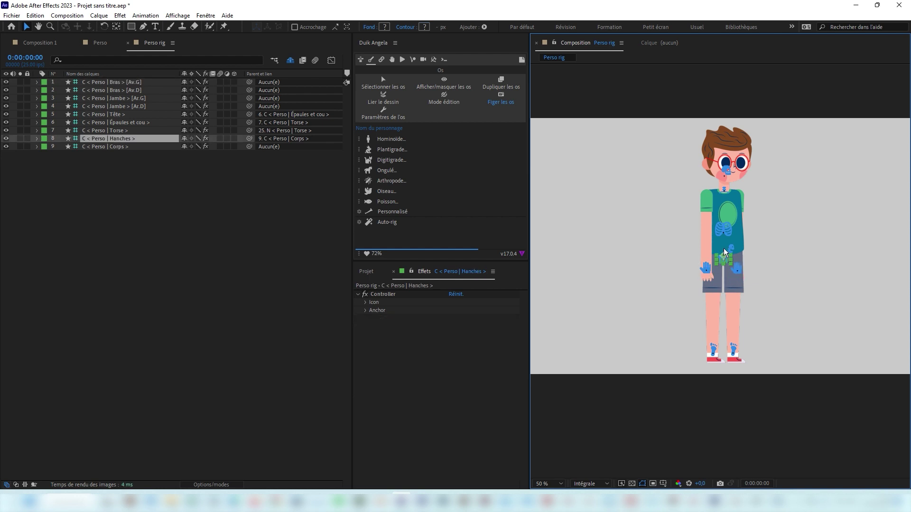
click(724, 233)
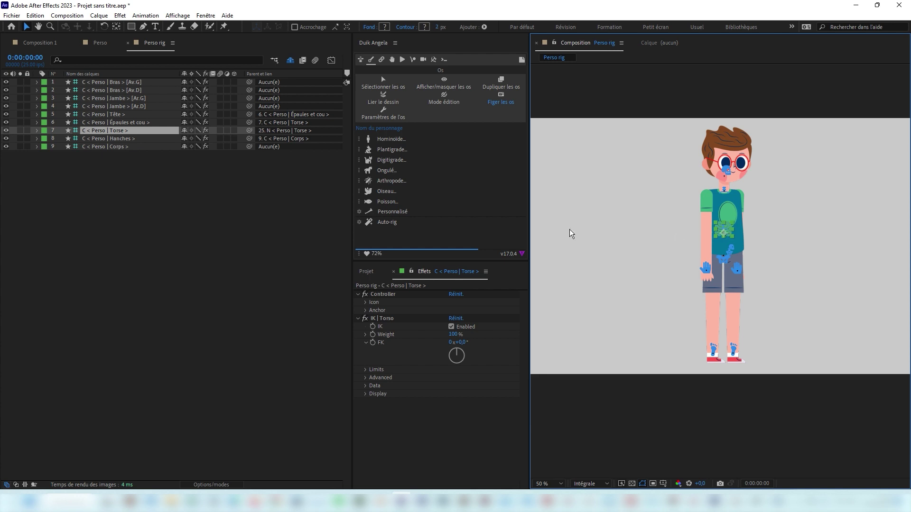
click(725, 191)
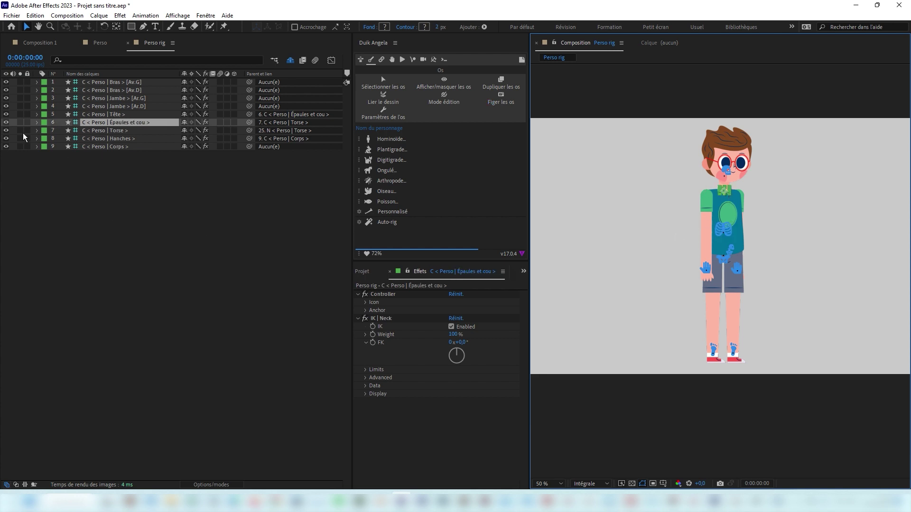
click(6, 122)
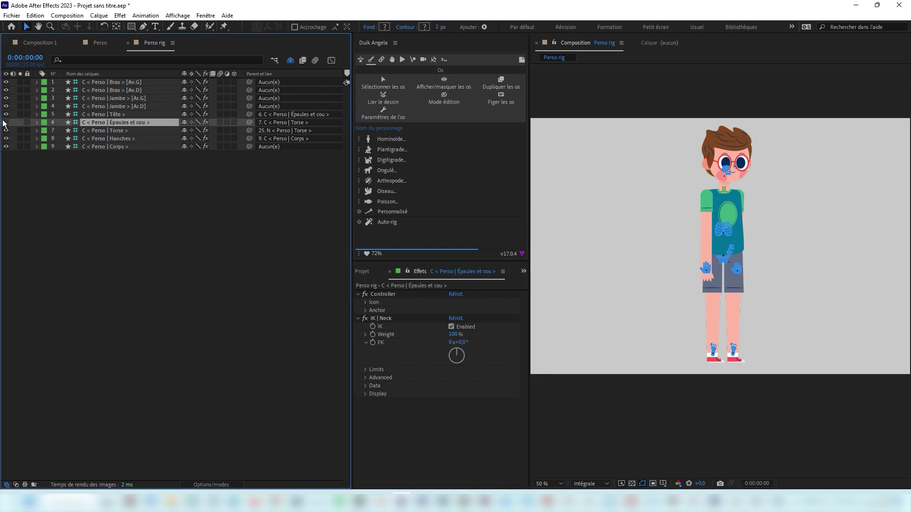
click(6, 131)
click(6, 139)
Move the Corps controller's icon beside the body by setting its icon Position to 148, 0.
click(727, 255)
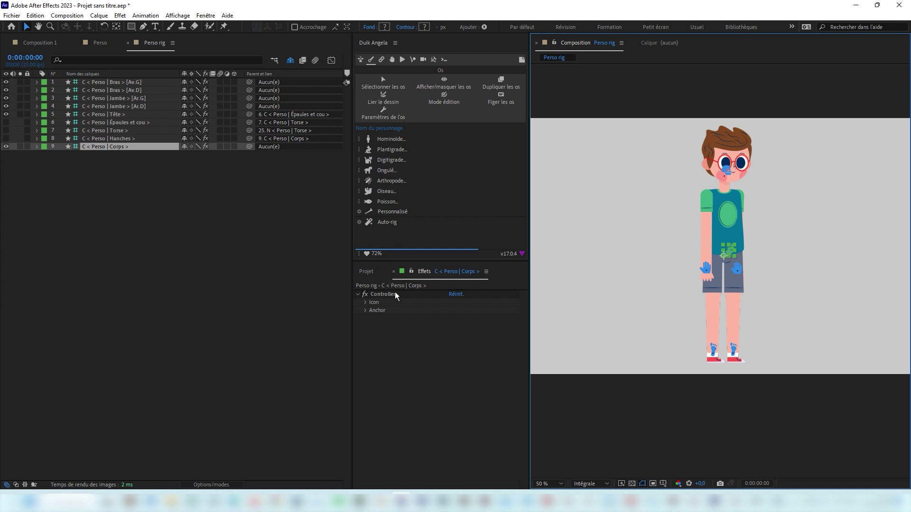
click(366, 303)
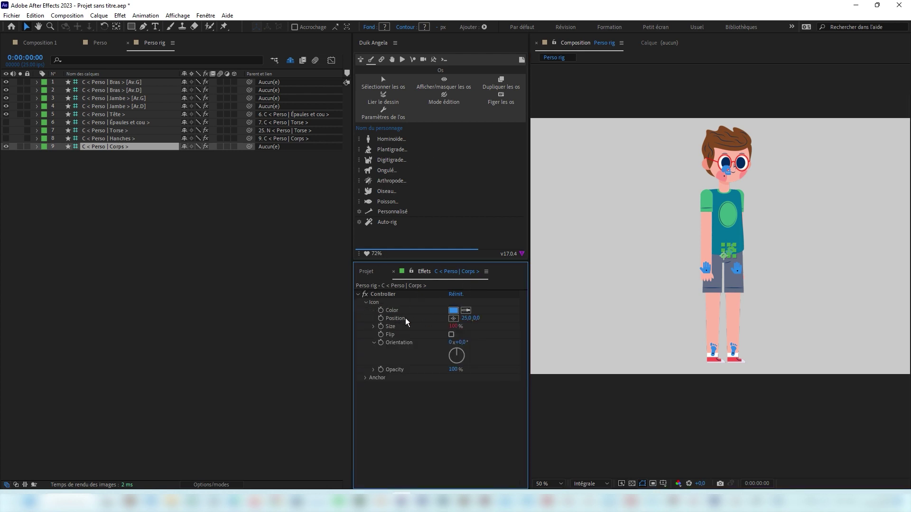
click(366, 302)
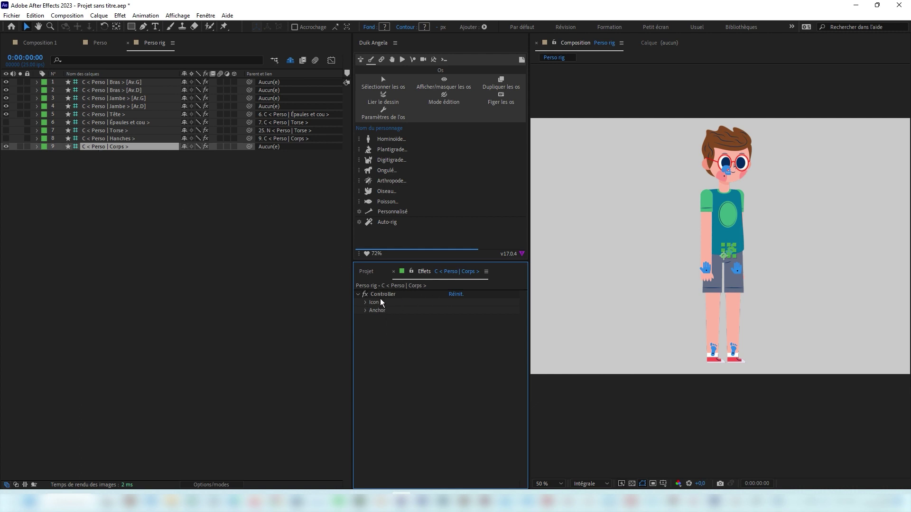
click(365, 303)
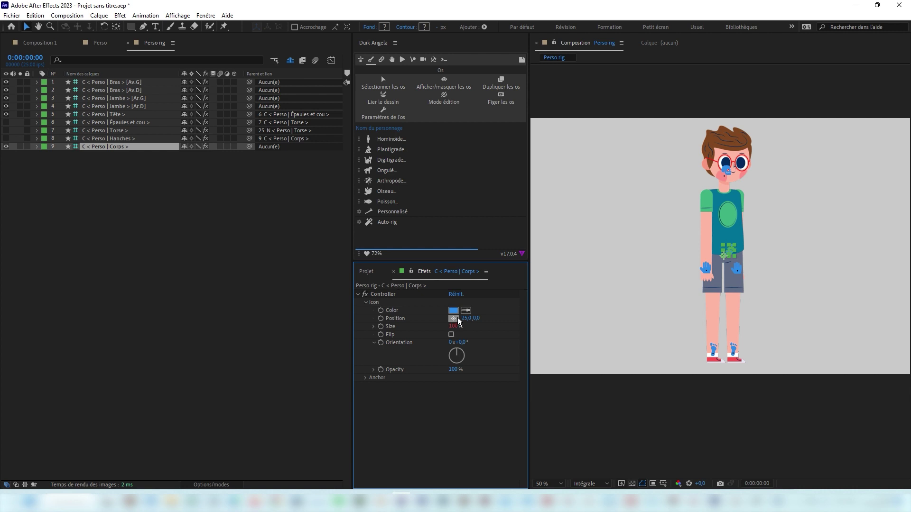
drag(485, 323, 534, 324)
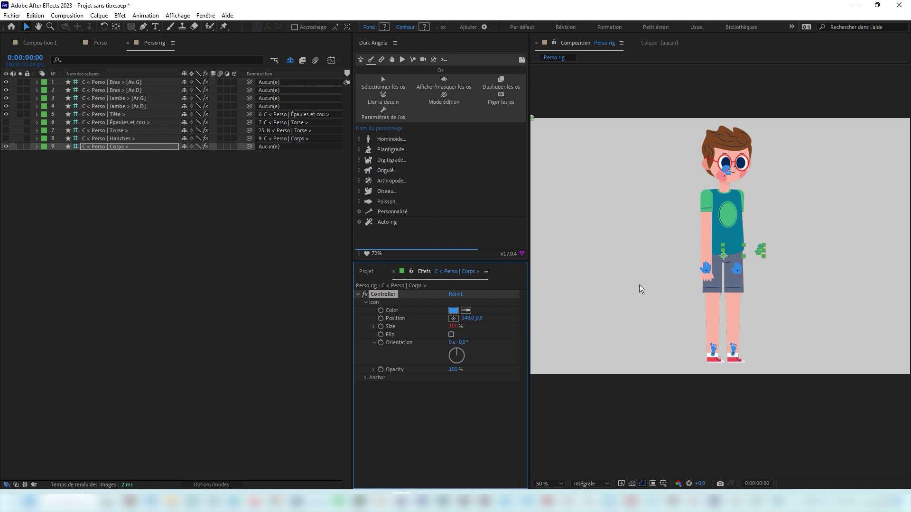
Set the Bras [Av.D] controller's icon Position to 0, 102 and its Orientation to 180° so it sits below the hand.
click(707, 271)
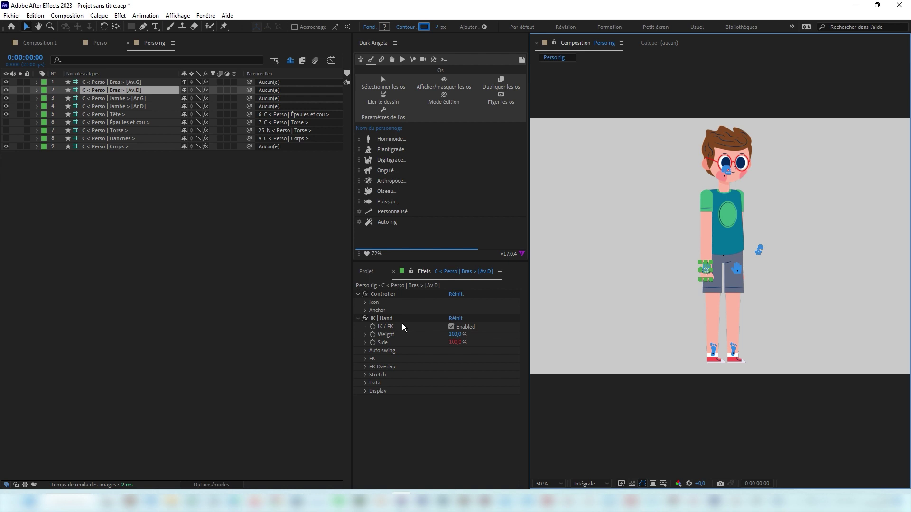
click(365, 302)
drag(480, 318, 500, 335)
click(463, 343)
text(180)
key(Return)
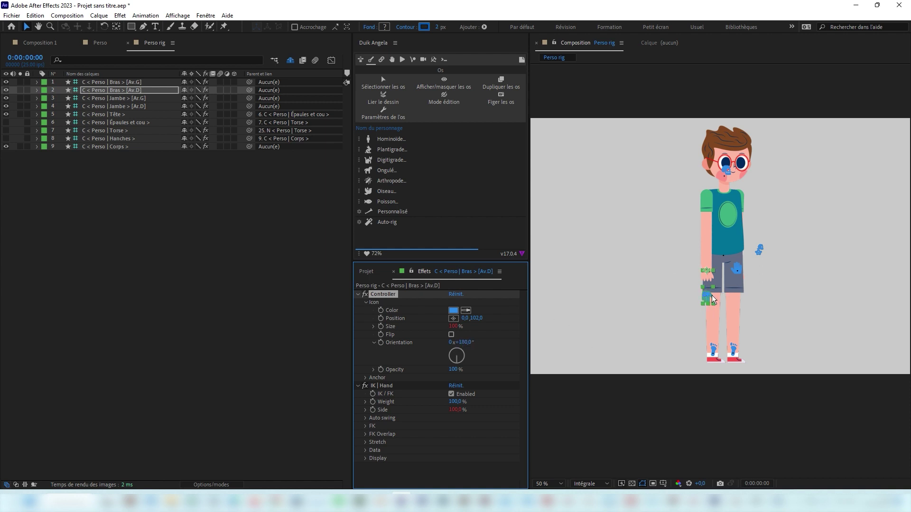
Rotate the Bras [Av.G] controller's icon to an Orientation of 180° and set its icon Position to 0, 93.
click(737, 271)
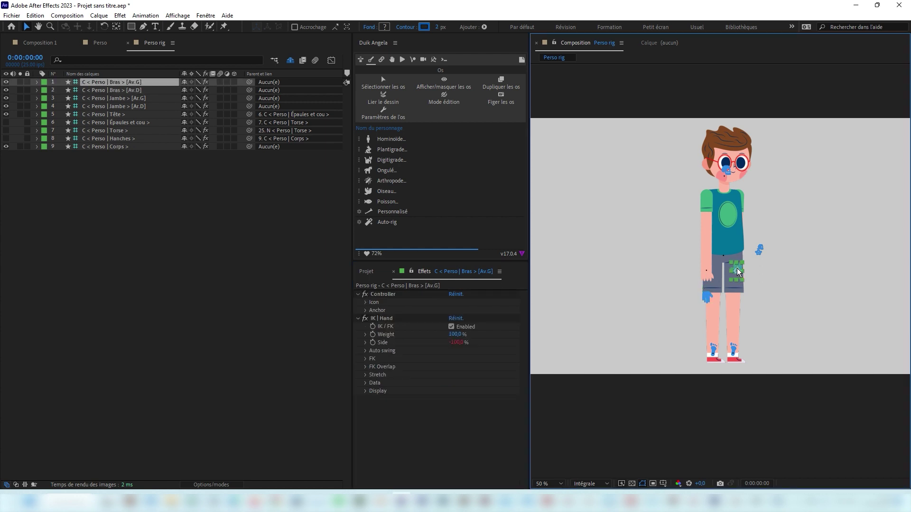
click(367, 302)
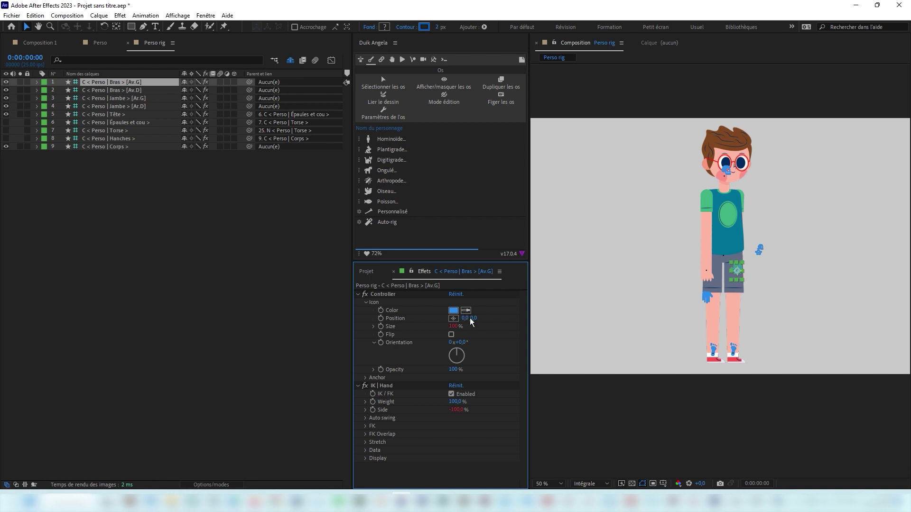
click(462, 342)
text(180)
key(Return)
drag(474, 318, 501, 332)
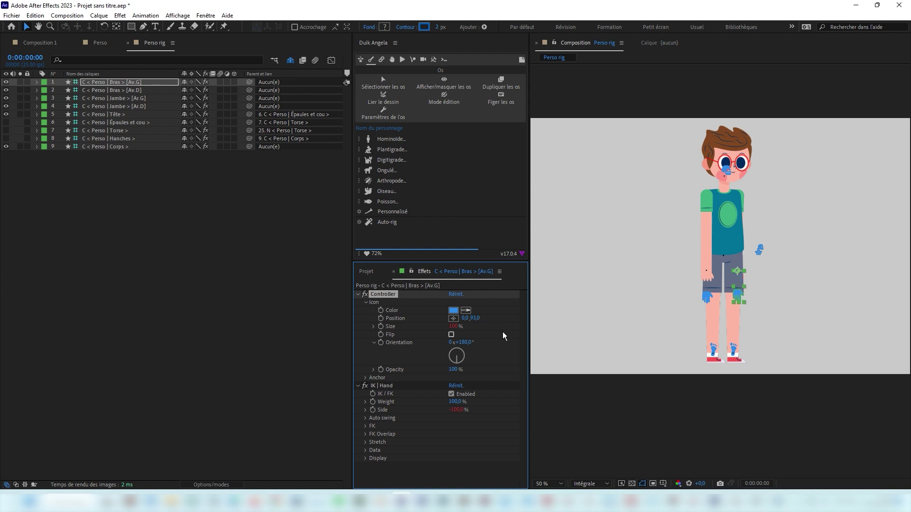
click(644, 388)
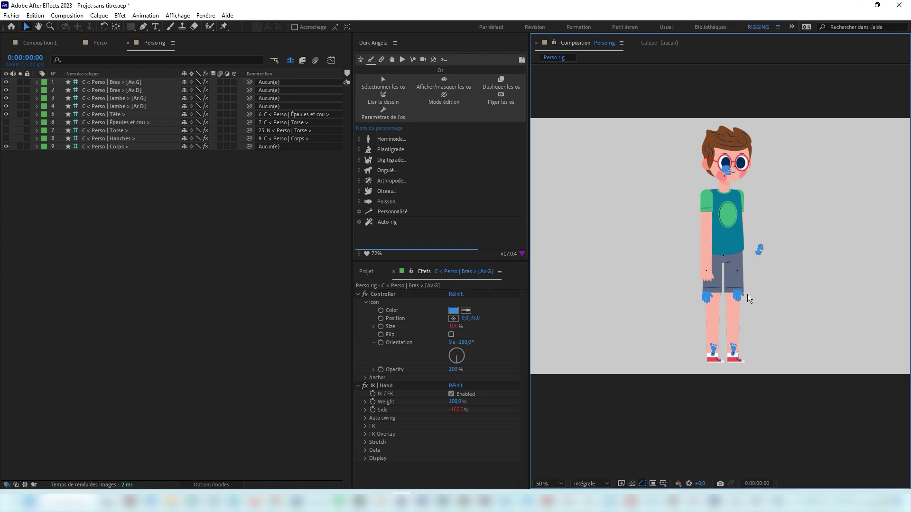
Shift the Jambe [Ar.D] controller's icon outside the foot by setting its icon Position to -57, 0.
click(714, 357)
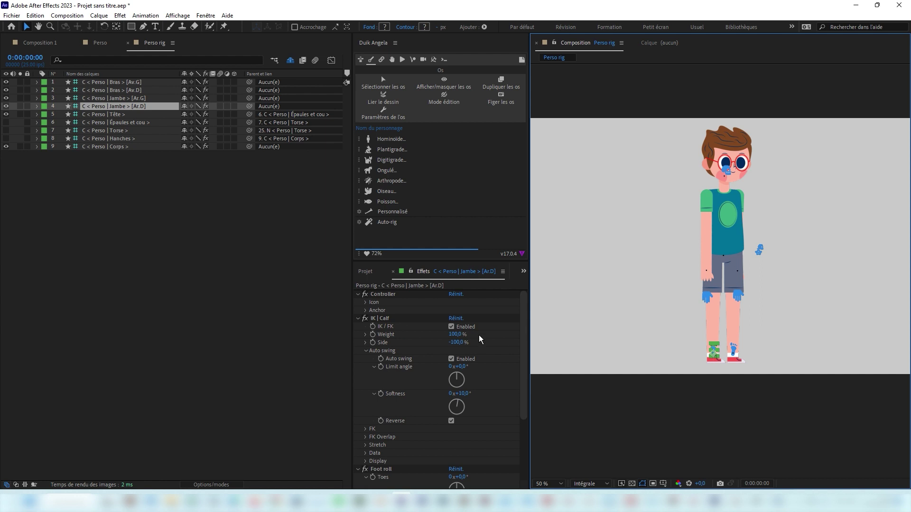
click(365, 302)
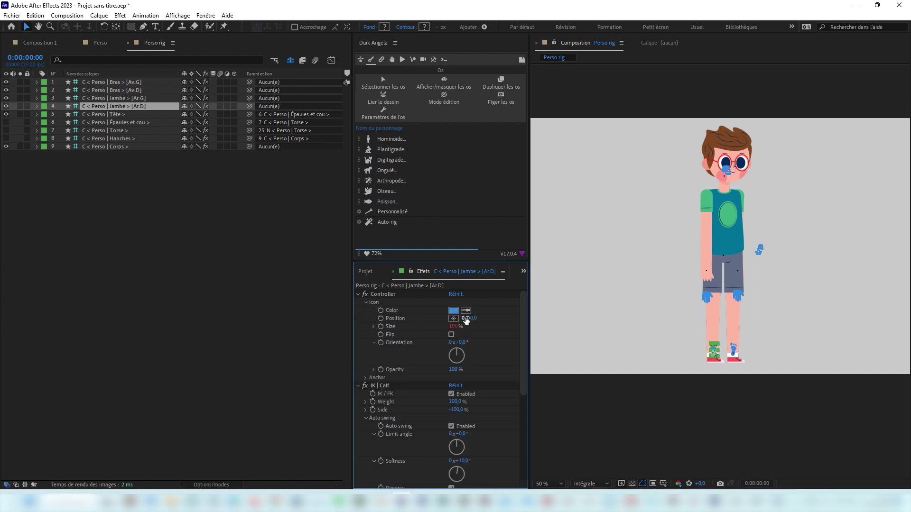
drag(466, 318, 441, 322)
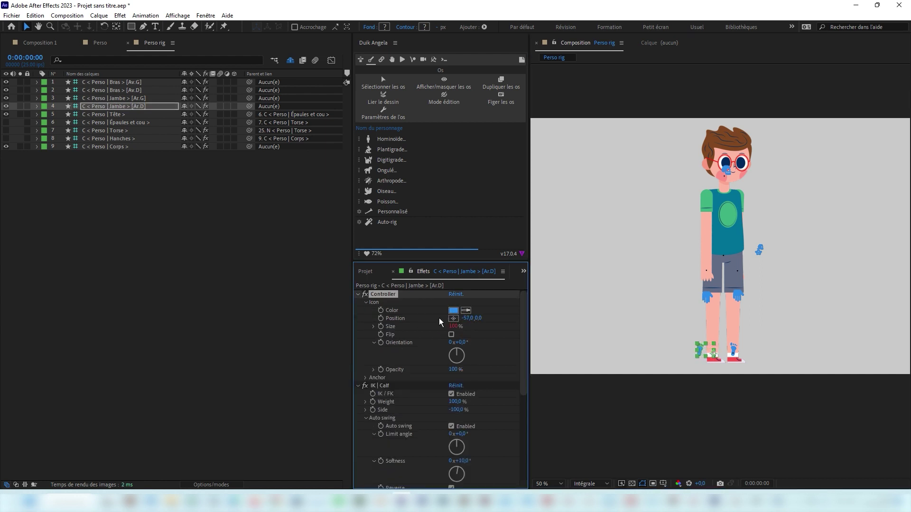
Shift the Jambe [Ar.G] controller's icon outside the other foot by setting its icon Position to 57, 0.
click(734, 351)
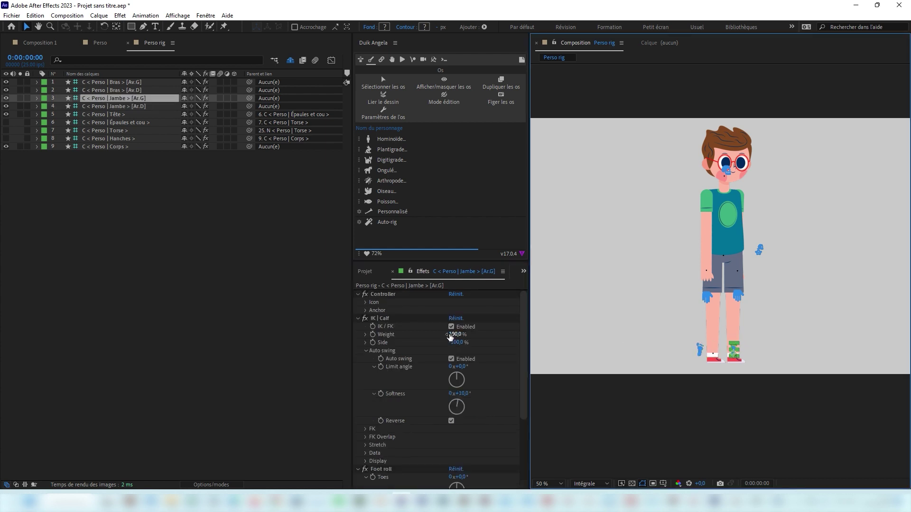
click(364, 303)
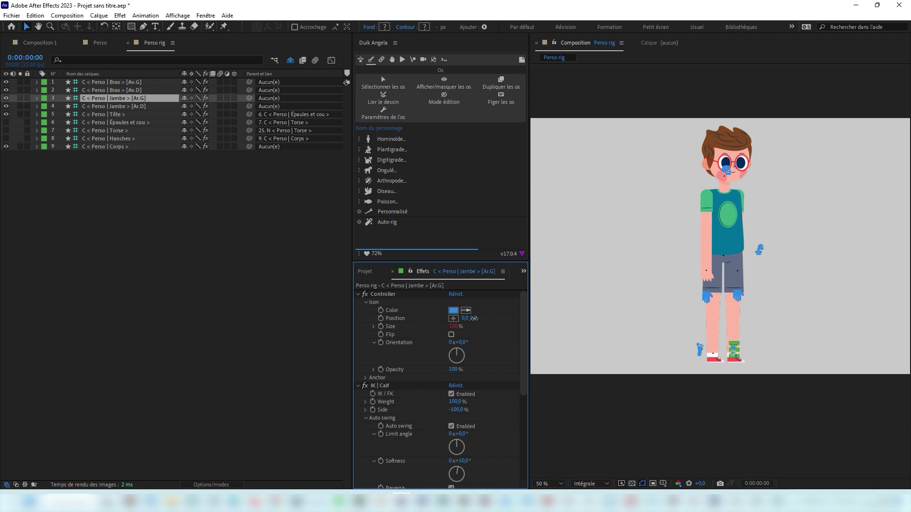
click(496, 319)
drag(497, 319, 501, 292)
key(ctrl+z)
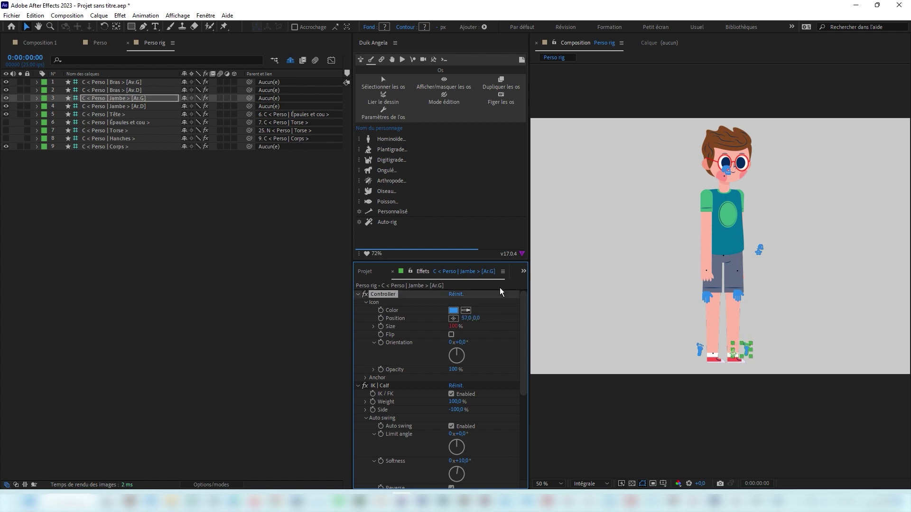
Move the Tête controller's icon beside the head by setting its icon Position to 143, 0.
click(726, 170)
click(365, 306)
drag(468, 319, 534, 322)
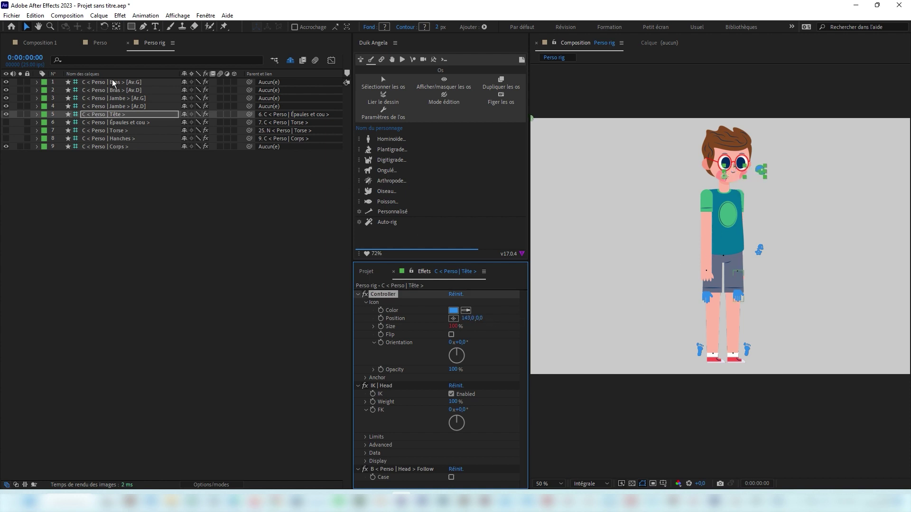
Select all nine controller layers from Bras [Av.G] to Corps and reveal their Position properties in the timeline.
click(112, 85)
shift+click(104, 147)
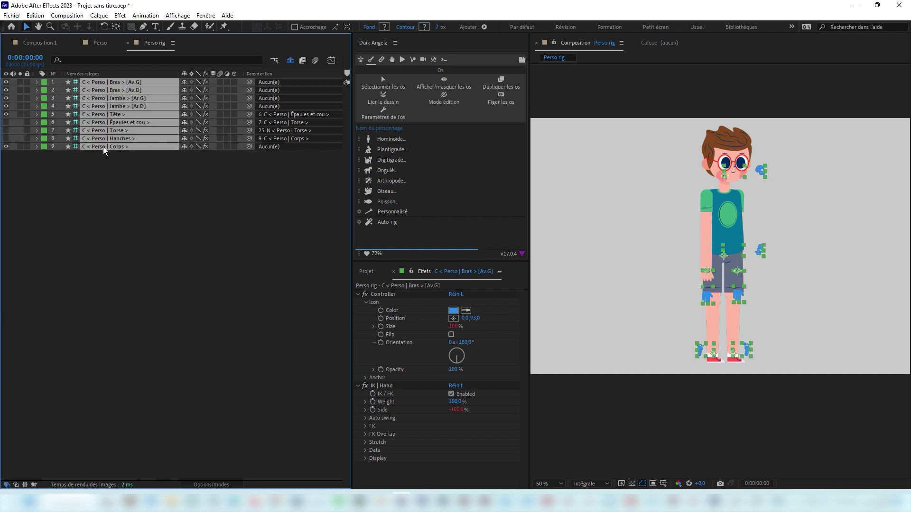
key(p)
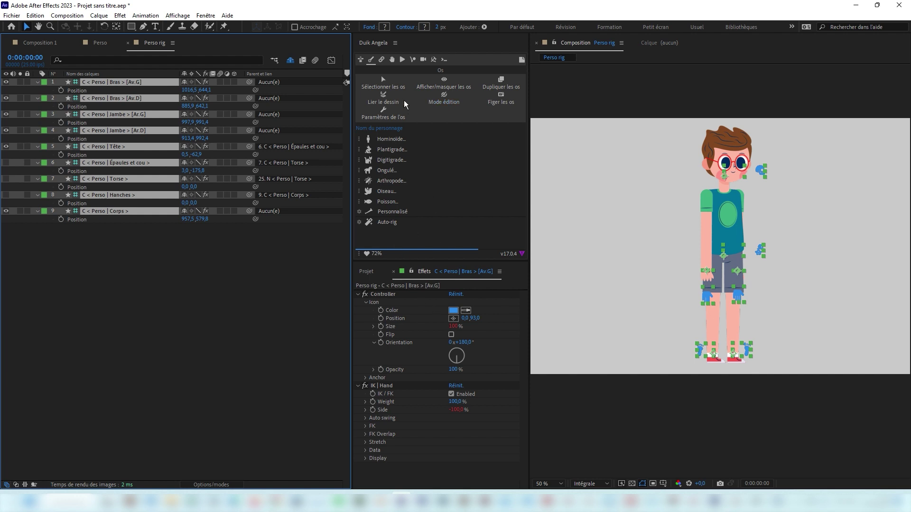
Add a zero to the nine selected controllers with Duik's constraint tools so their transformations are initialised to zero.
click(382, 60)
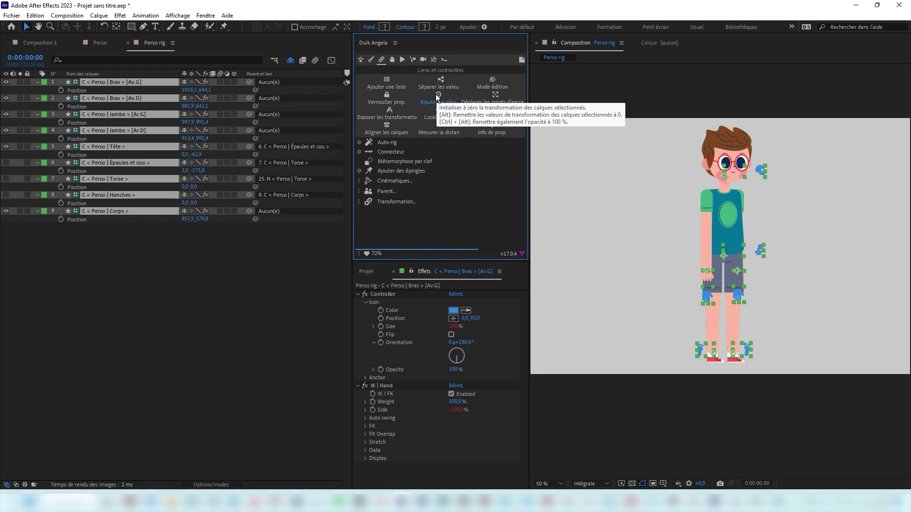
click(437, 97)
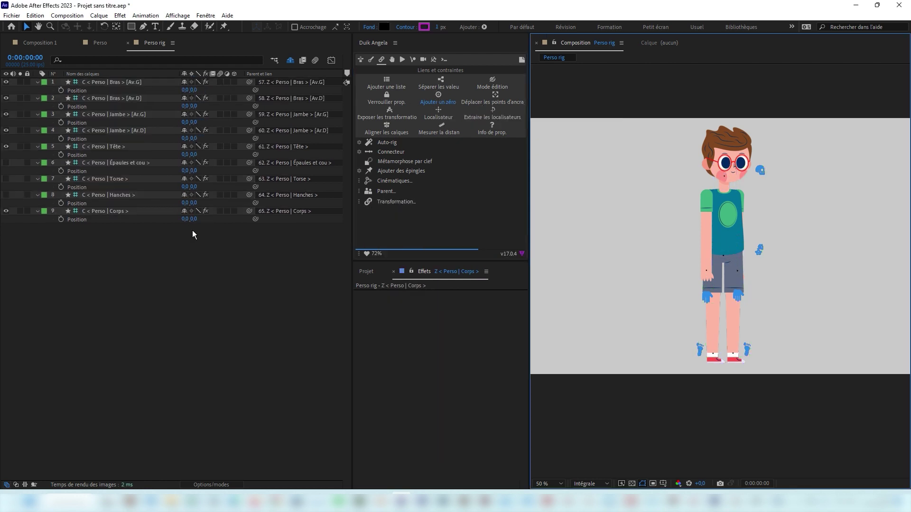
Test both arms by moving the Bras [Av.D] and Bras [Av.G] controllers outward and upward, and reset both Positions to 0, 0.
drag(706, 298, 655, 260)
drag(733, 293, 776, 272)
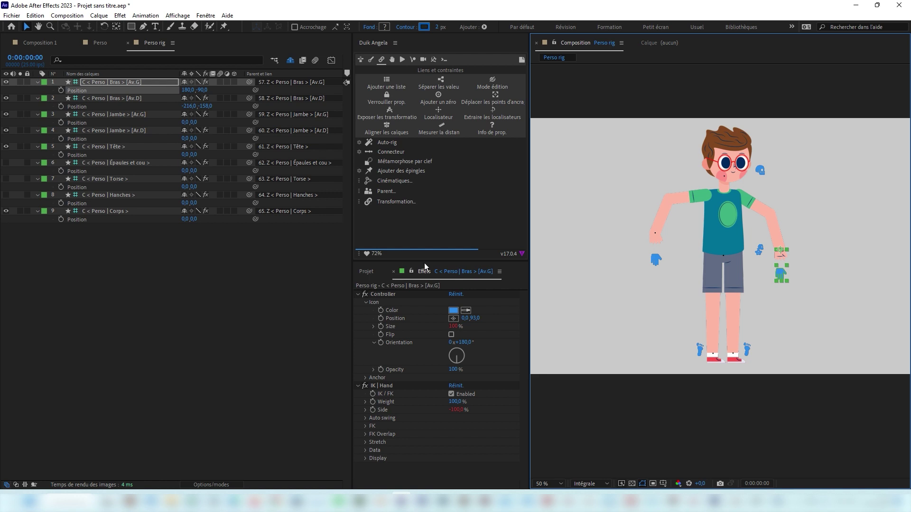
click(188, 90)
text(0)
key(Tab)
text(0)
key(Tab)
text(0)
key(Tab)
text(0)
key(Return)
Try raising the Bras [Av.D] controller outward to about -182, -126, reveal its Rotation, and undo the move.
click(709, 297)
drag(709, 296, 666, 267)
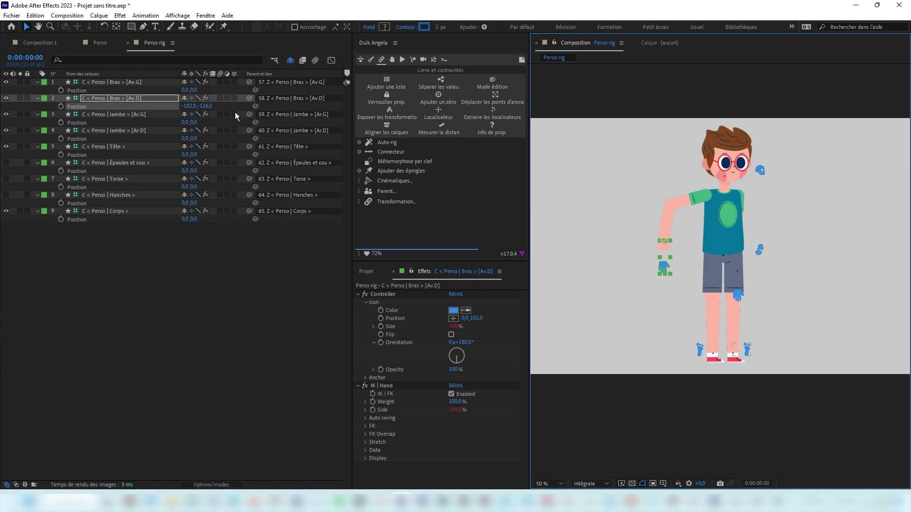
key(r)
drag(186, 106, 201, 131)
key(ctrl+z)
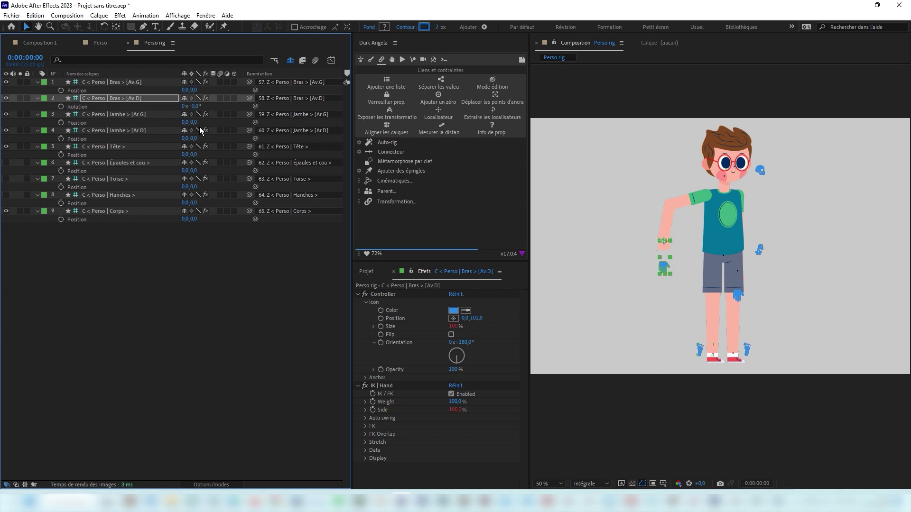
key(ctrl+z)
Test the body by shifting the Corps controller to about -92, -4, and undo the move.
click(778, 260)
drag(759, 250, 738, 248)
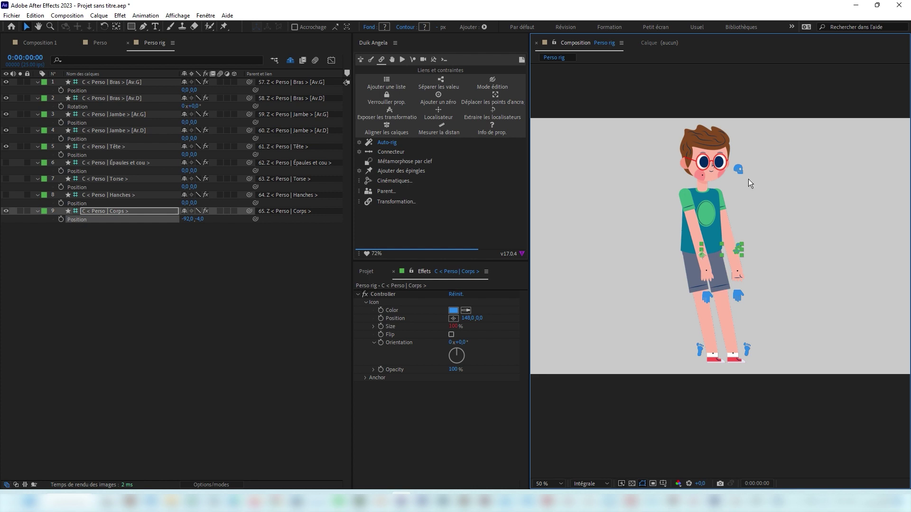
key(ctrl+z)
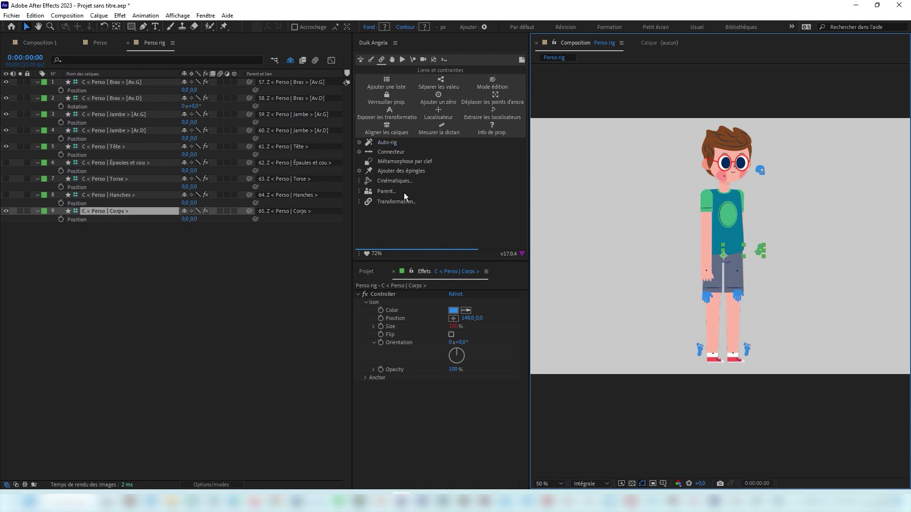
Duplicate the Perso rig composition in the project and open the copy.
click(404, 58)
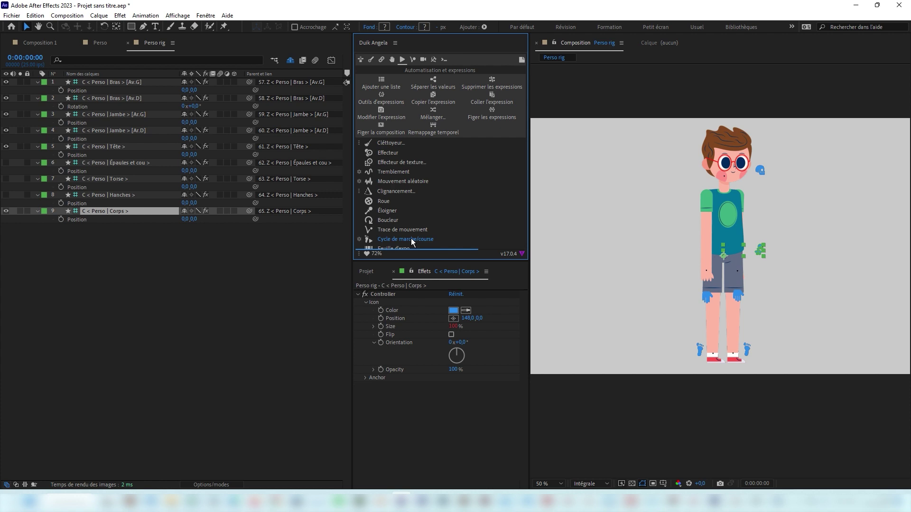
click(405, 406)
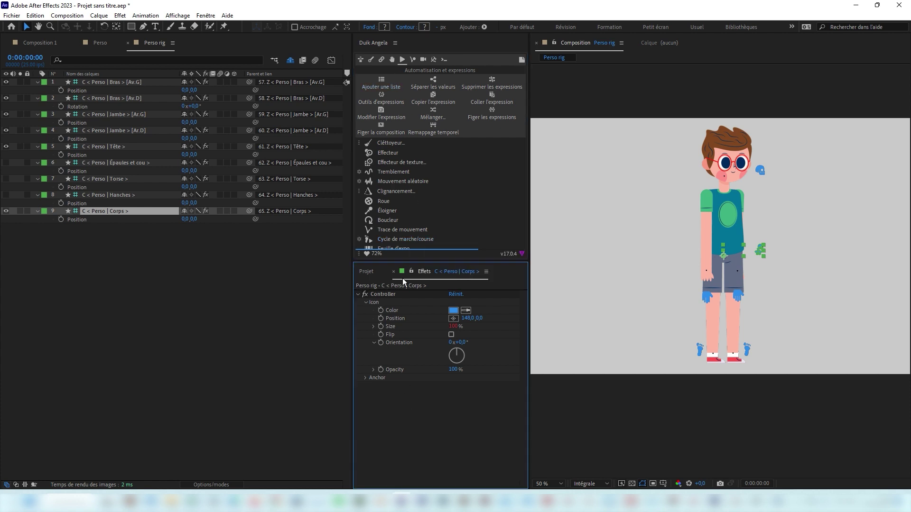
click(372, 271)
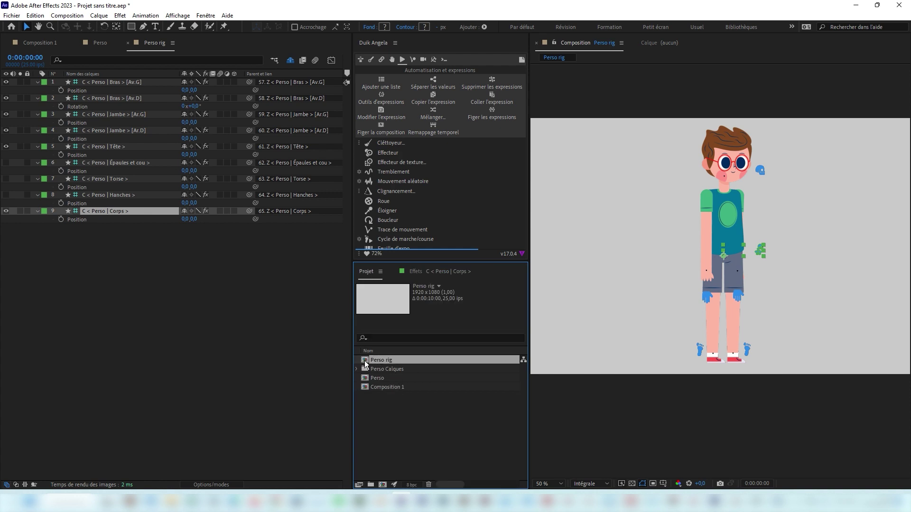
key(ctrl+d)
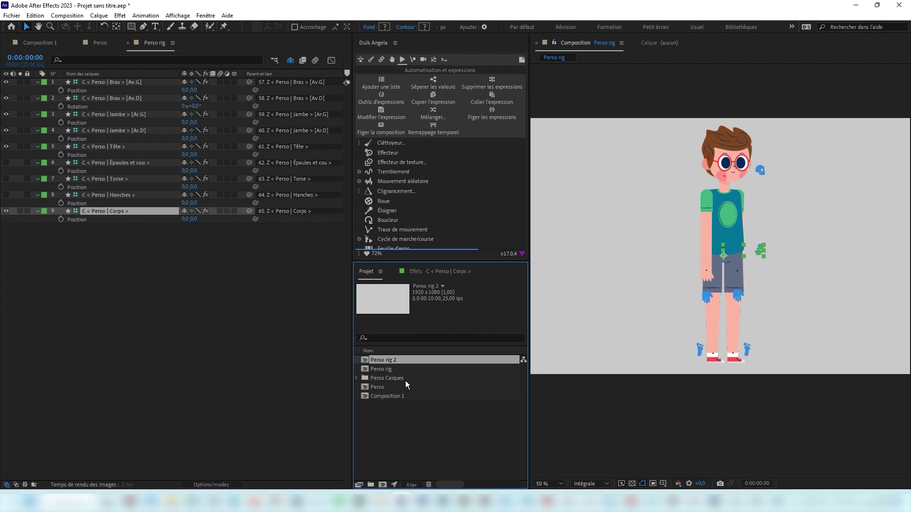
double_click(380, 361)
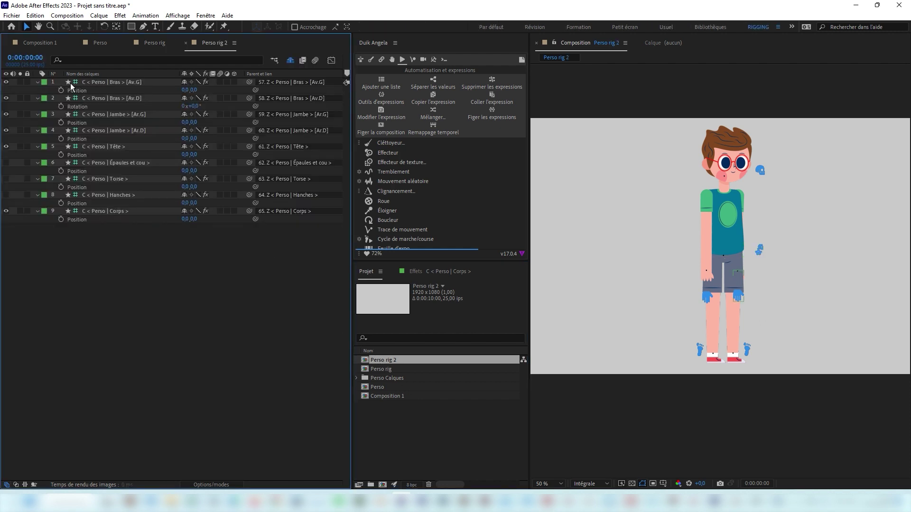
Rename the duplicated composition as Perso marche.
right_click(390, 361)
click(417, 352)
text(Perso marc)
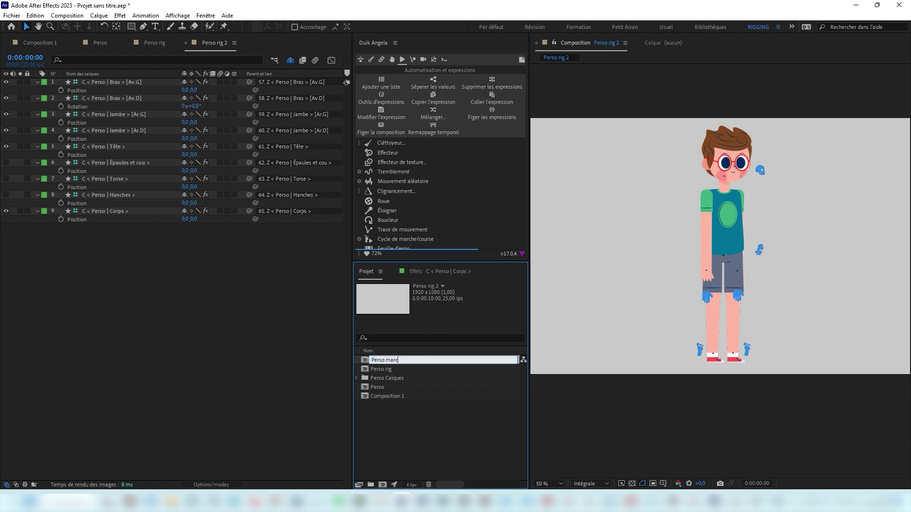
text(he)
key(Return)
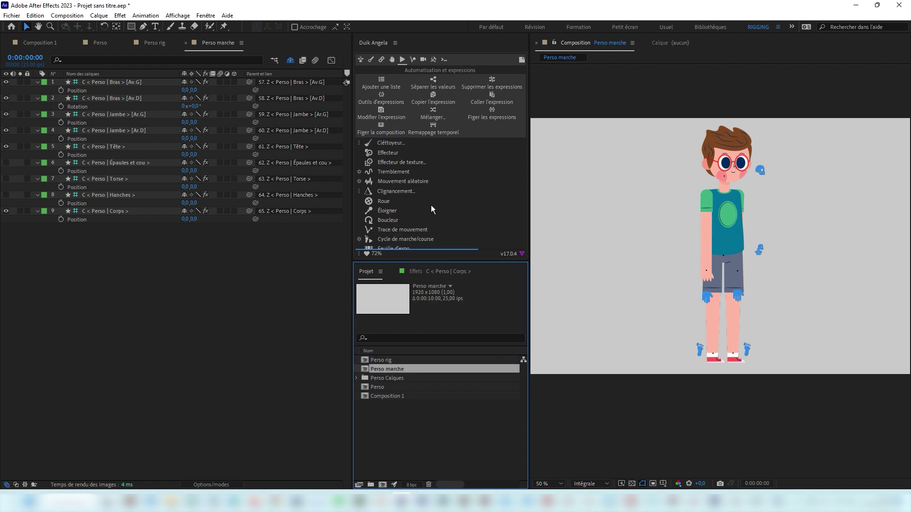
Apply Duik's walk/run cycle (Cycle de marche/course) to all nine controllers from Corps to Bras [Av.G] and preview the animation.
click(108, 211)
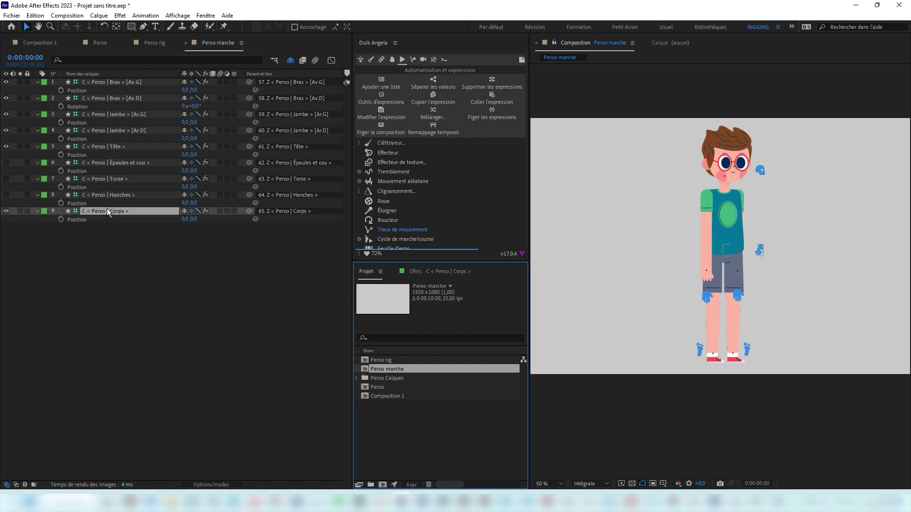
shift+click(115, 81)
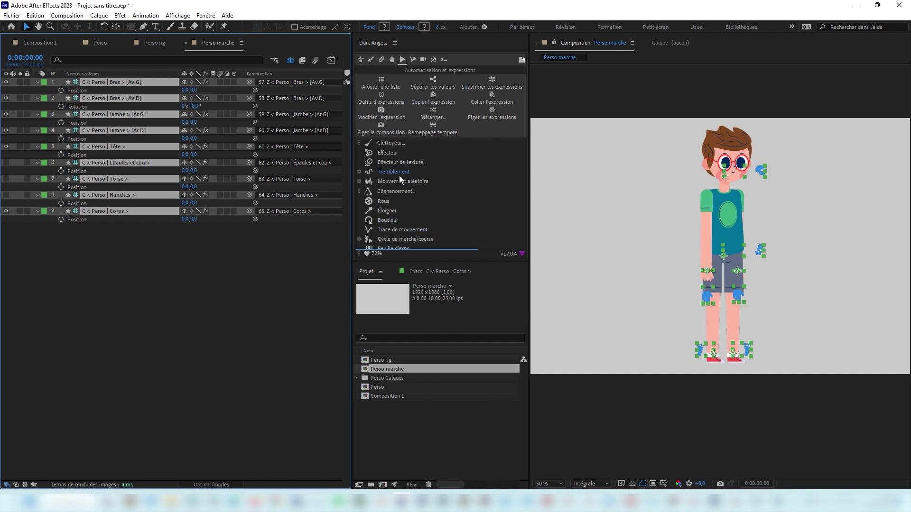
click(392, 238)
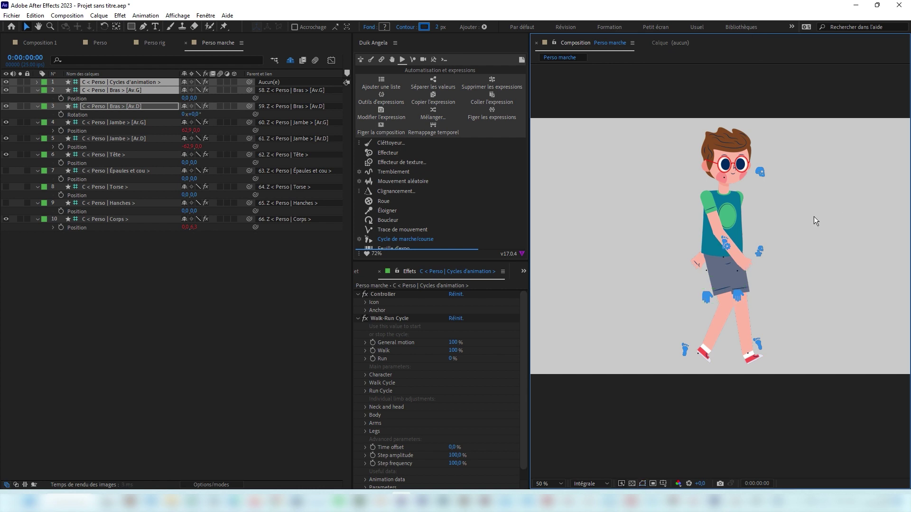
key(space)
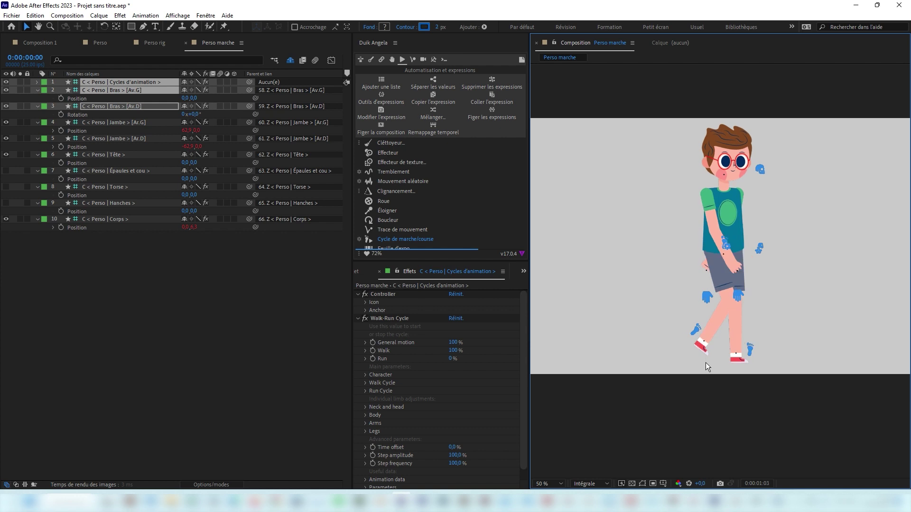
key(space)
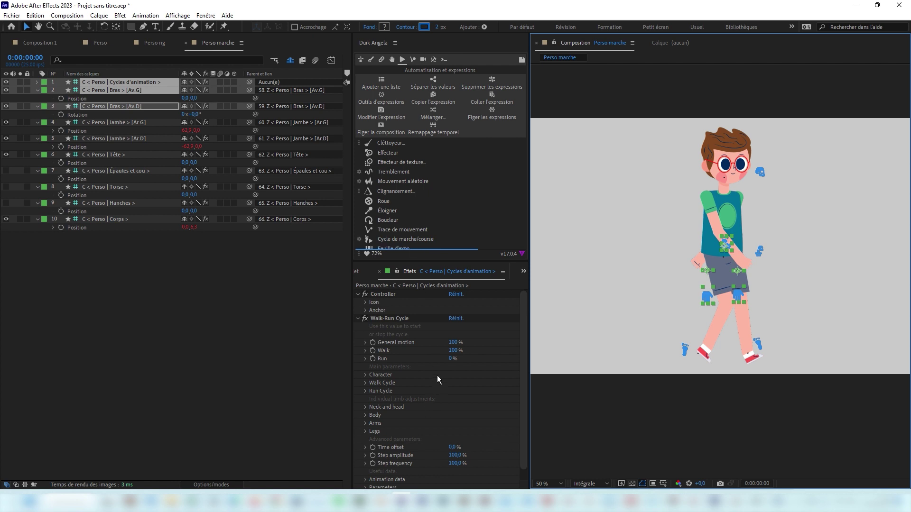
scroll(428, 324, down, 1)
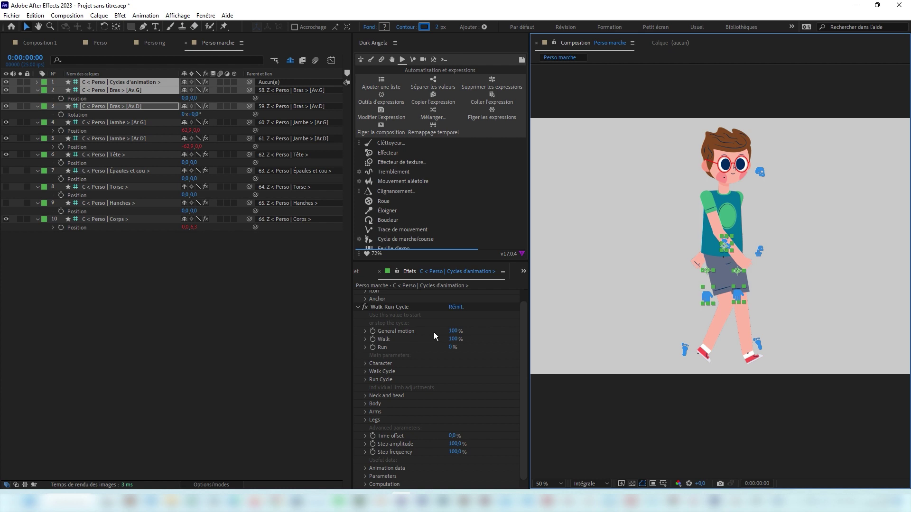
scroll(433, 333, up, 1)
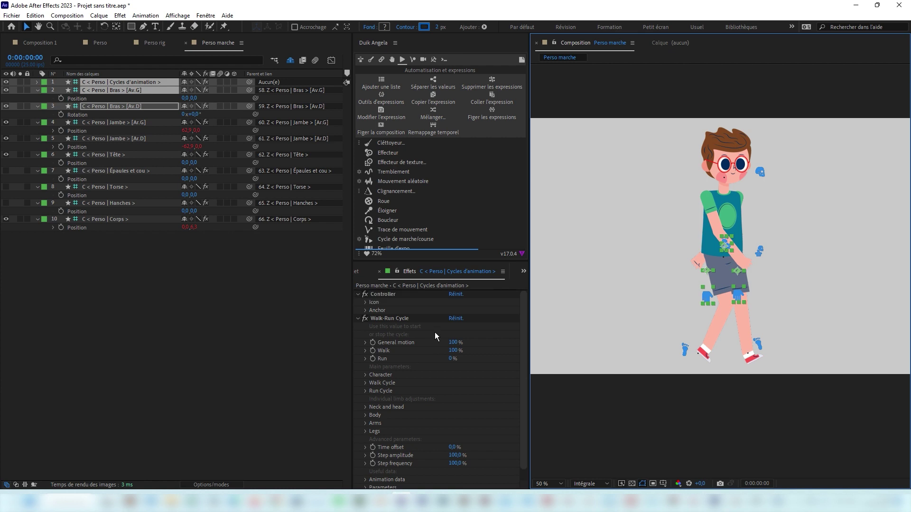